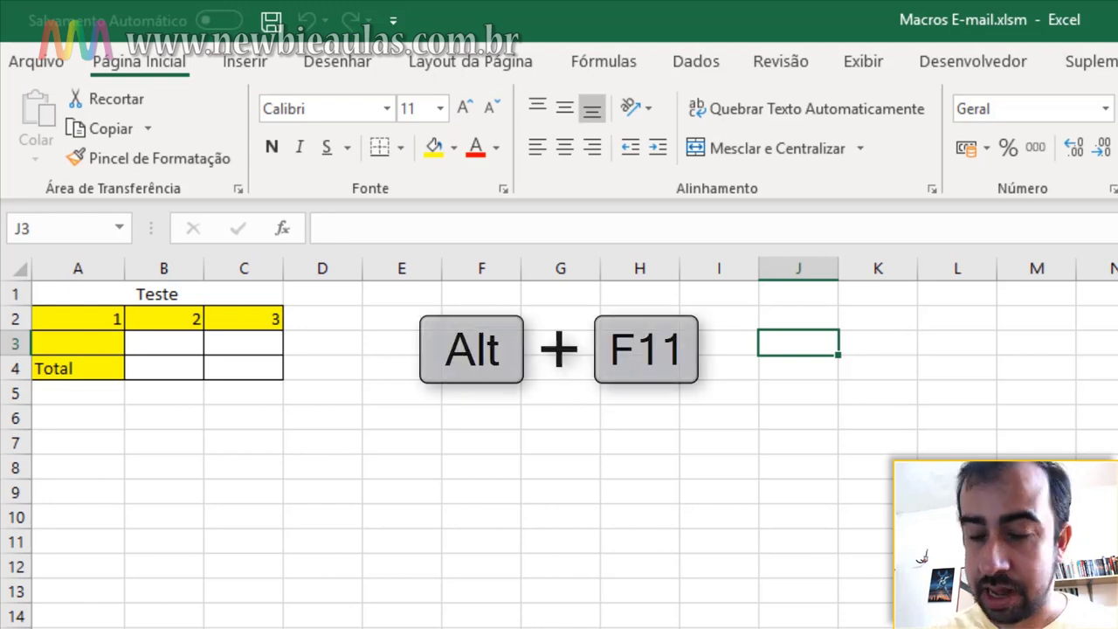
In the VBA editor, remove the existing Módulo1 and insert a new empty module
key("alt+F11")
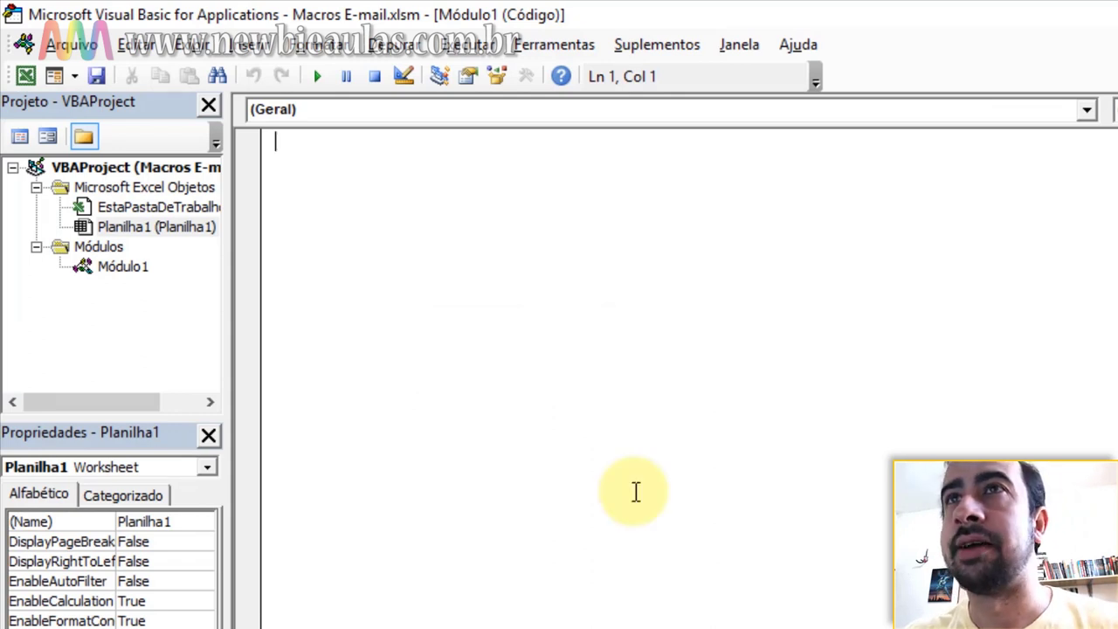
left_click(115, 271)
right_click(114, 271)
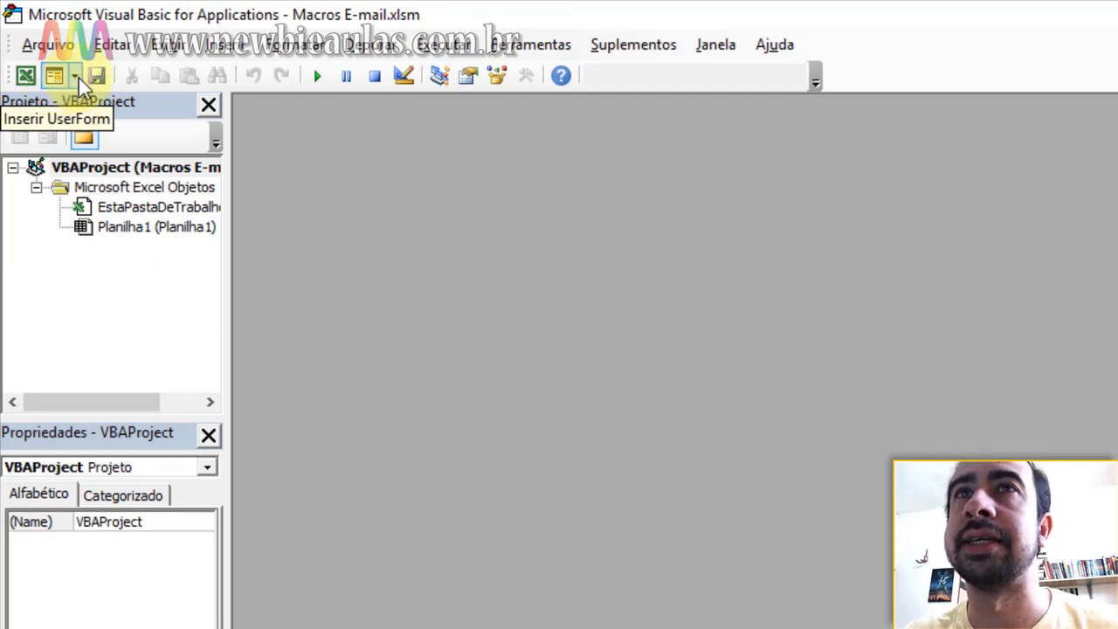
left_click(76, 77)
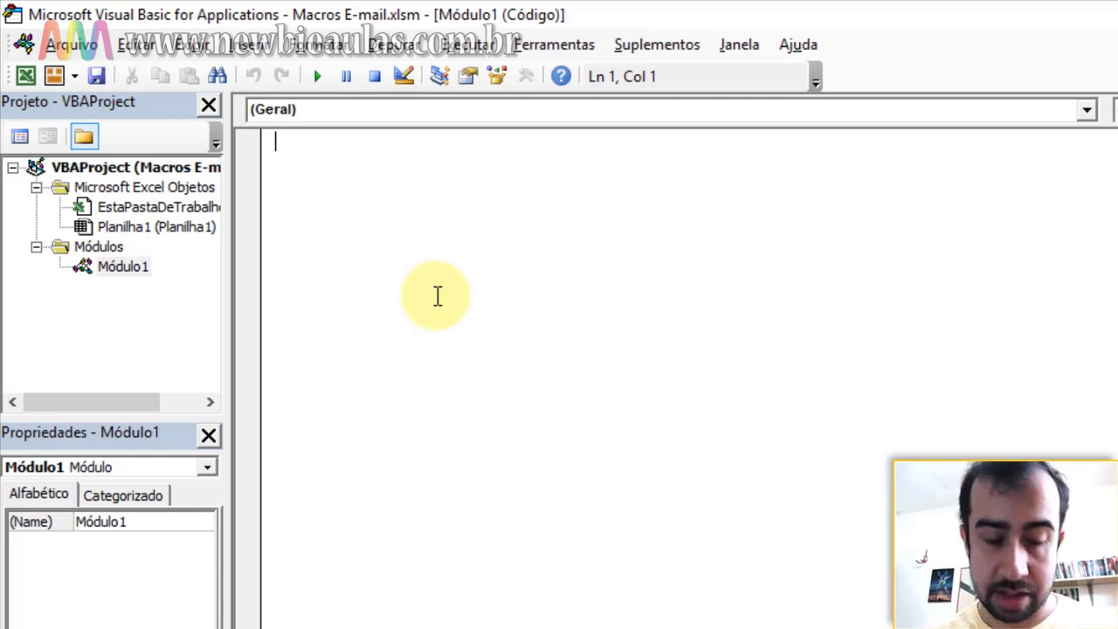
Create an empty Sub EnviarEmail() procedure with blank lines before End Sub
type("su")
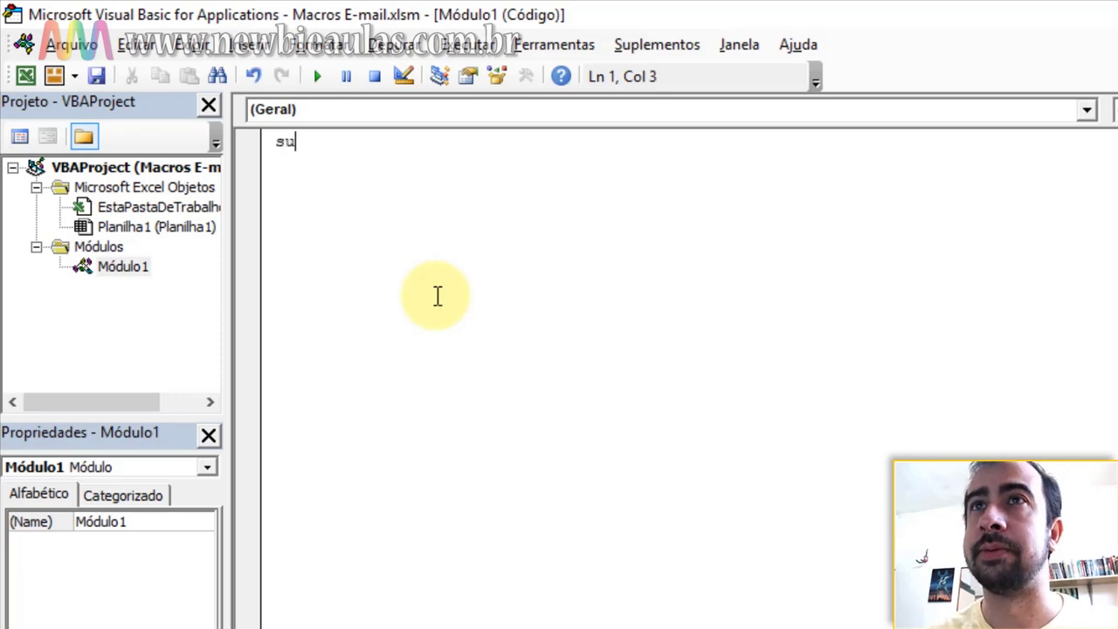
type("b")
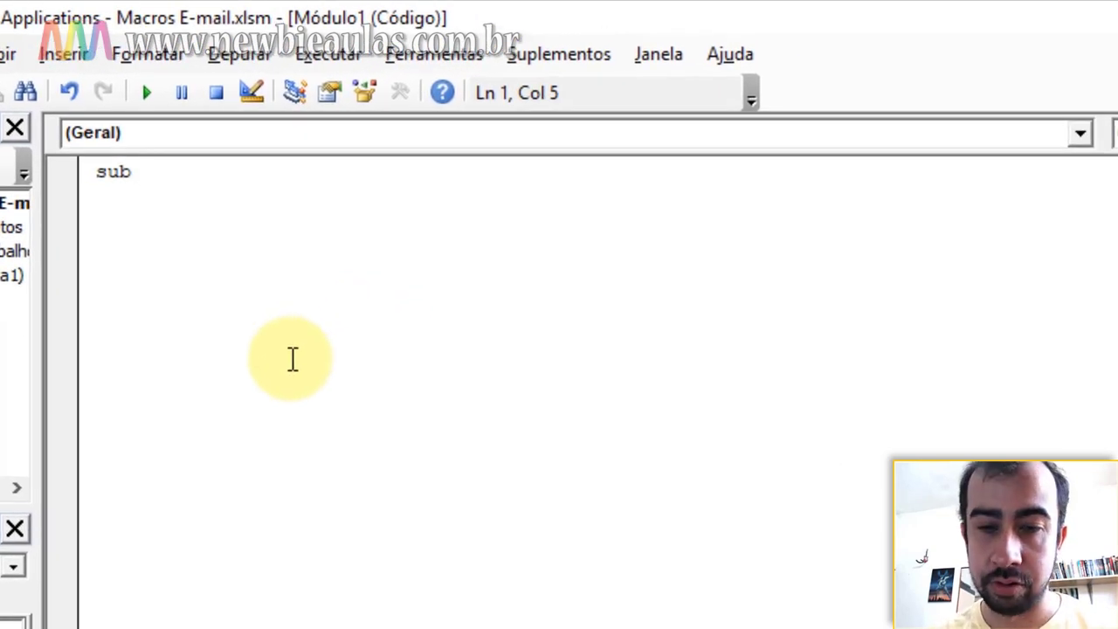
type(" Envia")
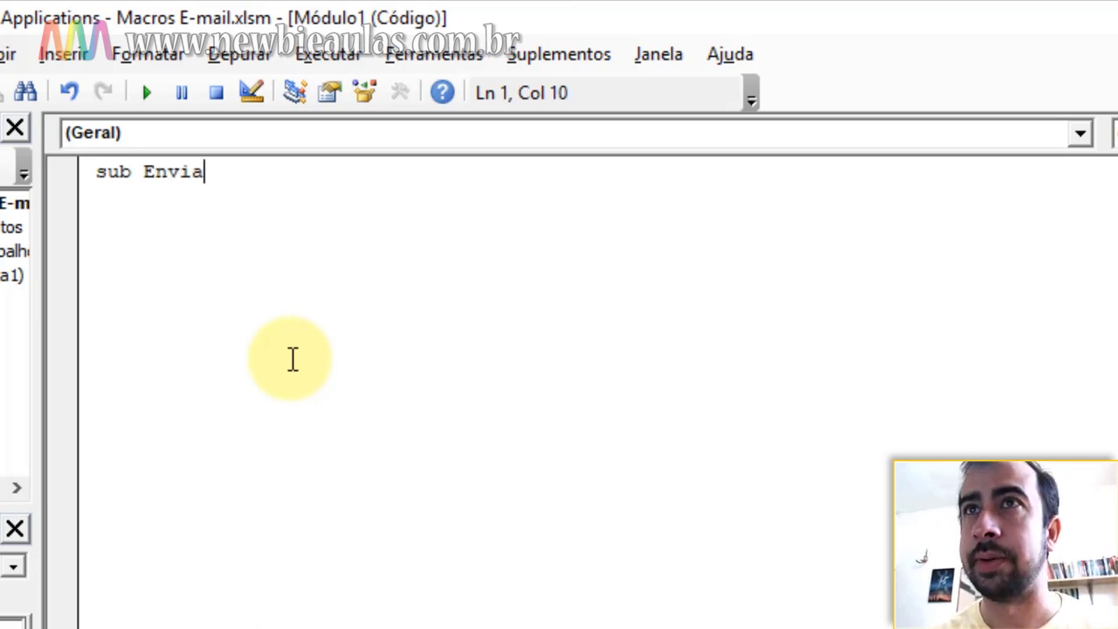
type("rE")
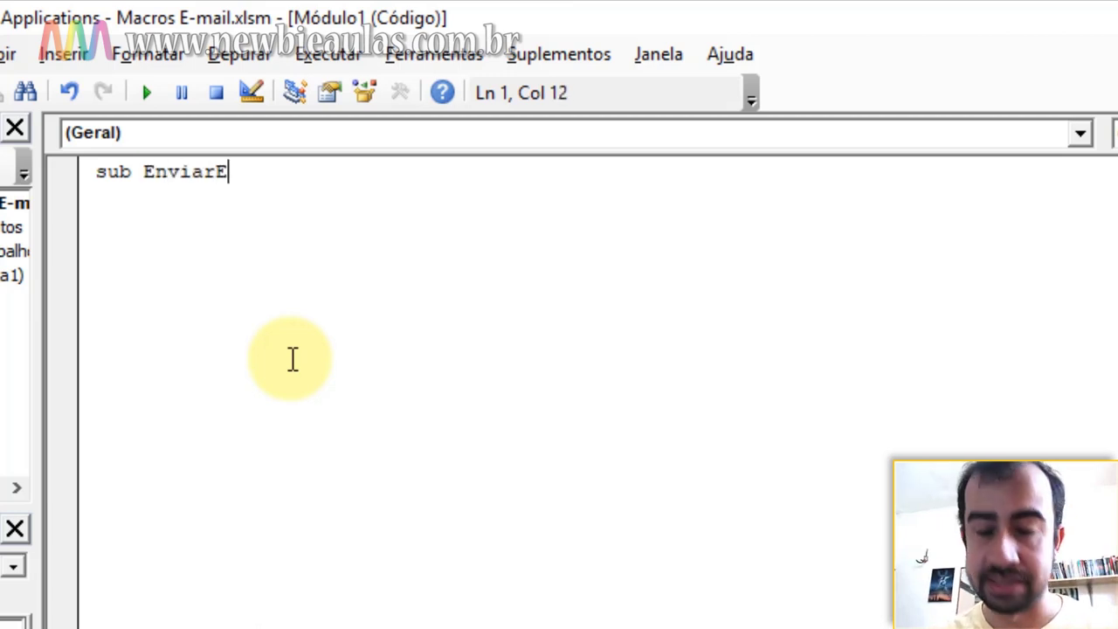
type("mail")
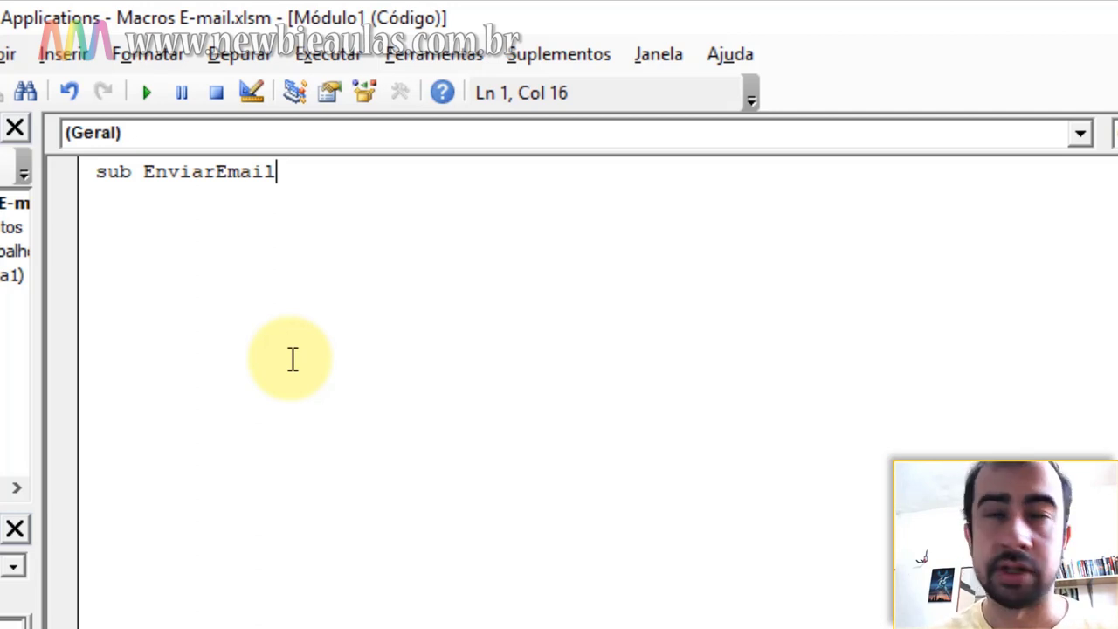
key("Return")
key("Return")
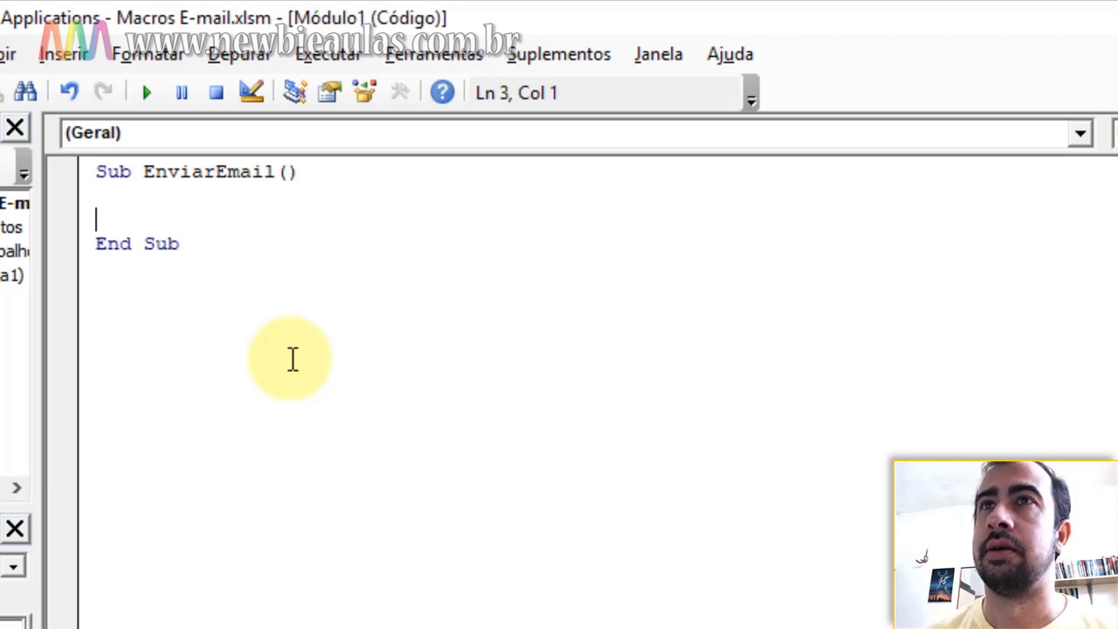
key("Return")
key("Up")
key("Up")
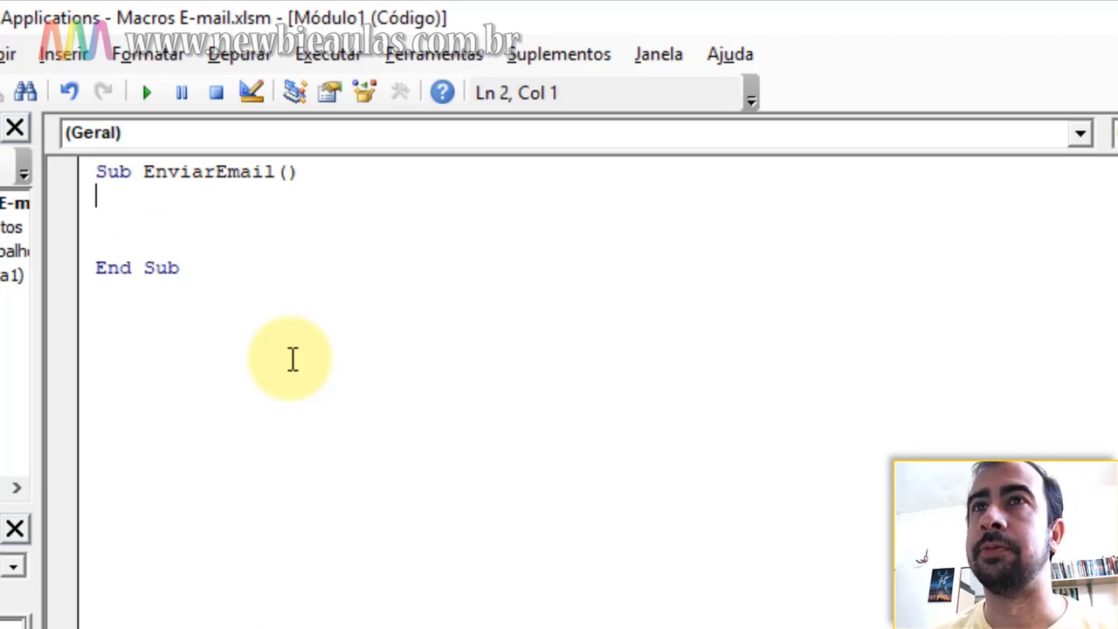
key("Return")
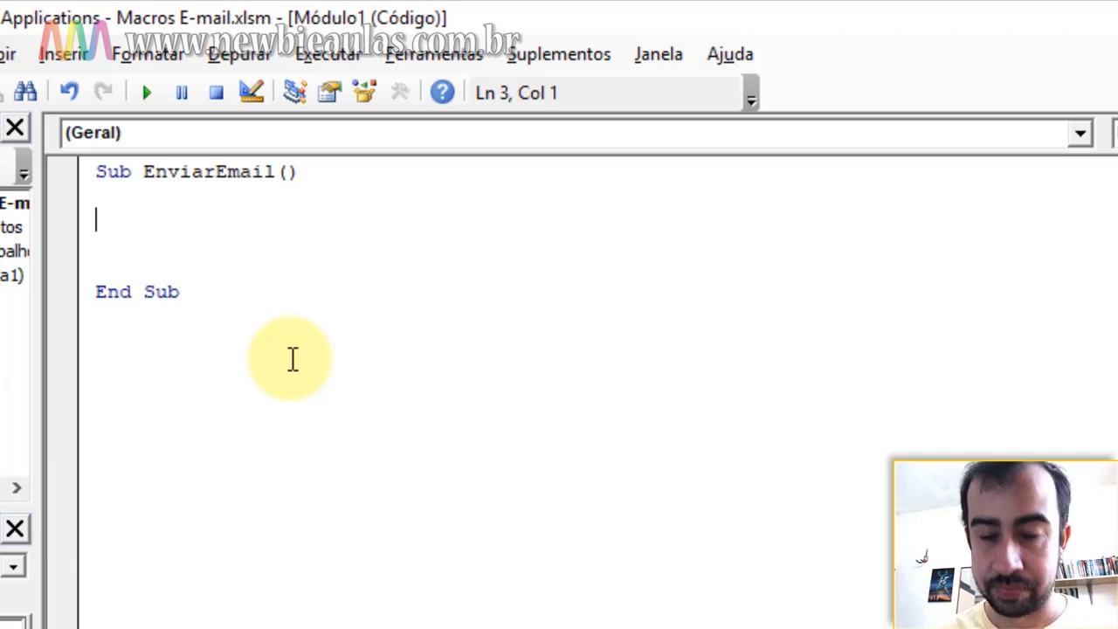
Declare Dim AppeMail As Outlook.Application, capitalising the variable name
type("dim")
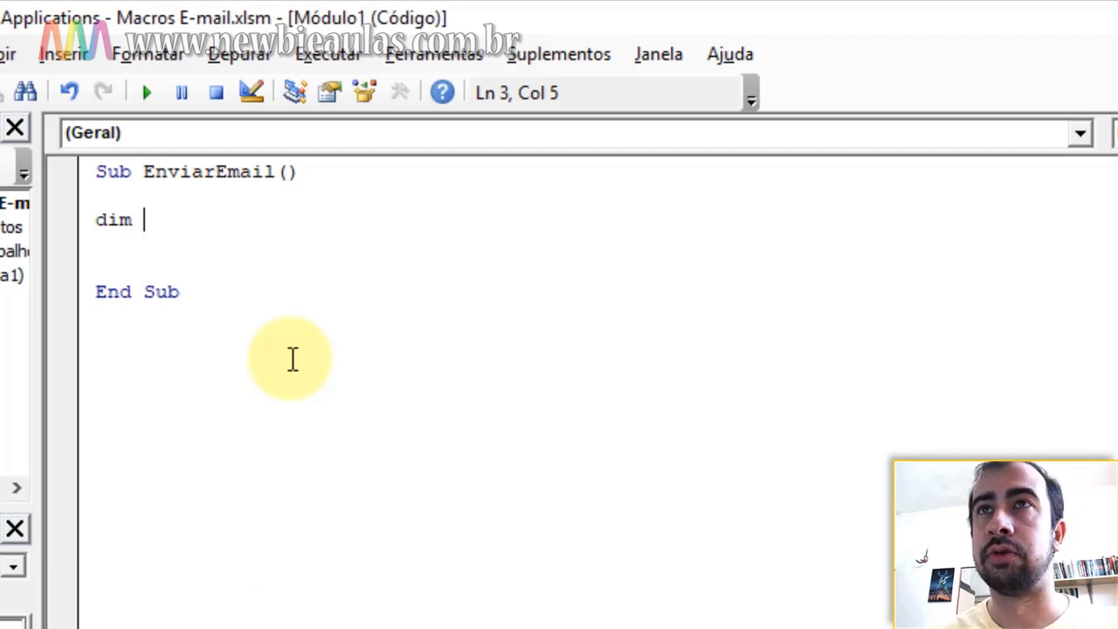
type("a")
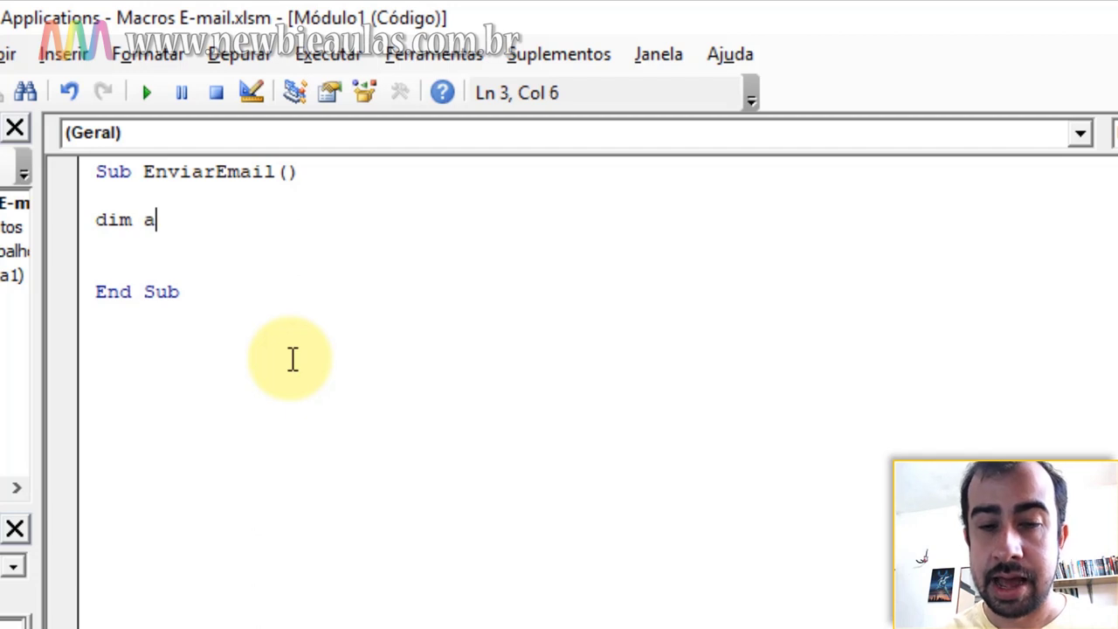
type("ppem")
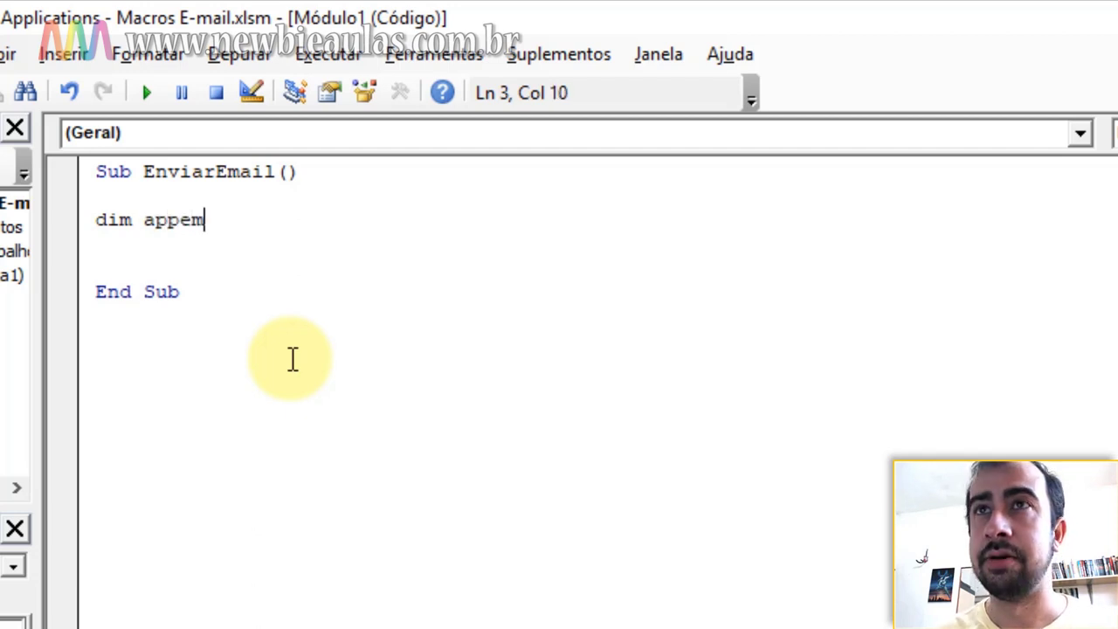
type("a")
key("BackSpace")
type("ail")
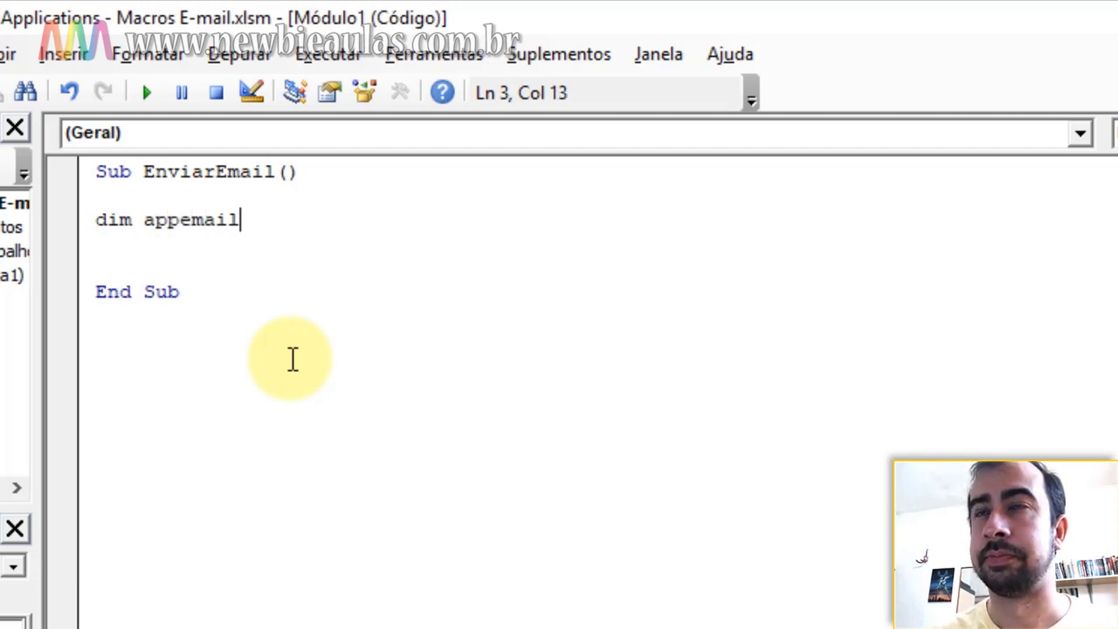
key("Left")
key("Left")
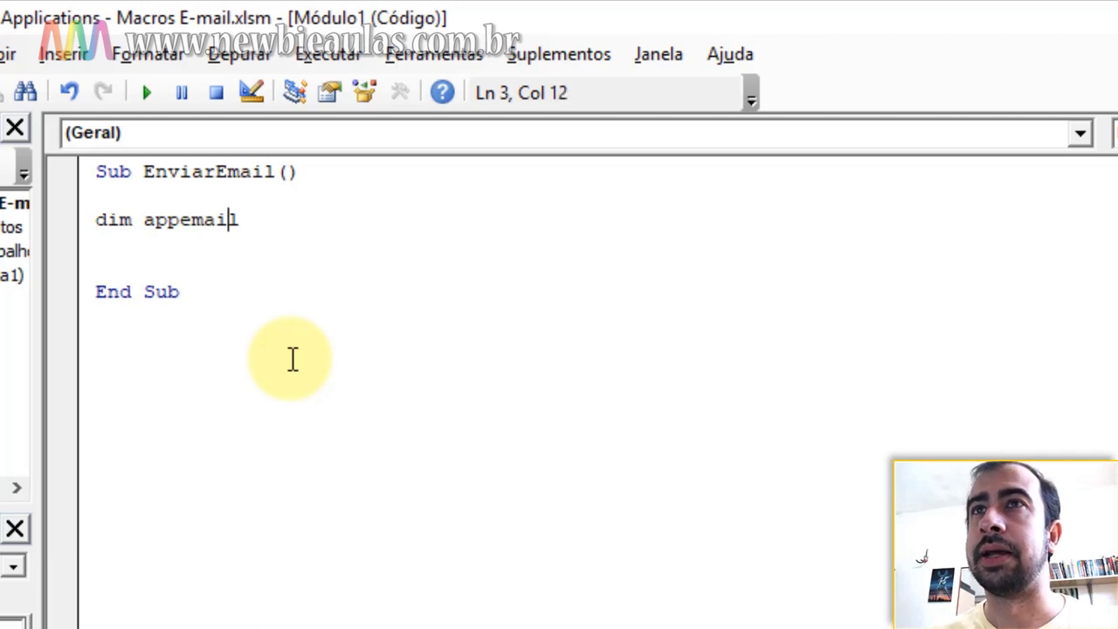
key("Left")
key("Left")
key("Left")
key("Left")
key("Left")
key("Left")
key("BackSpace")
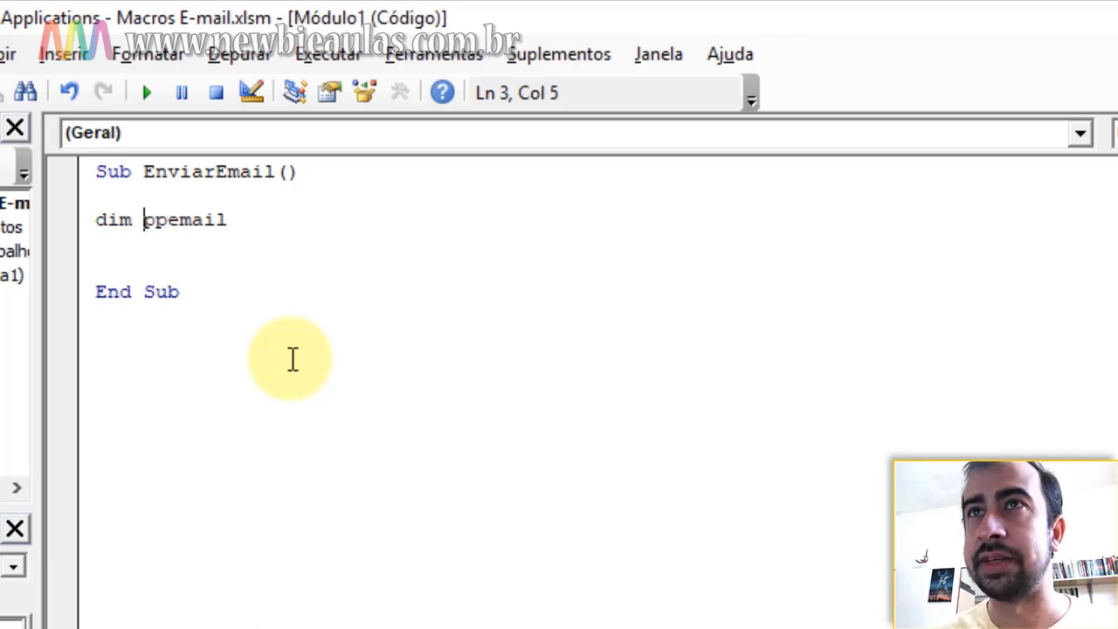
type("A")
key("Right")
key("Right")
key("Right")
key("Right")
key("BackSpace")
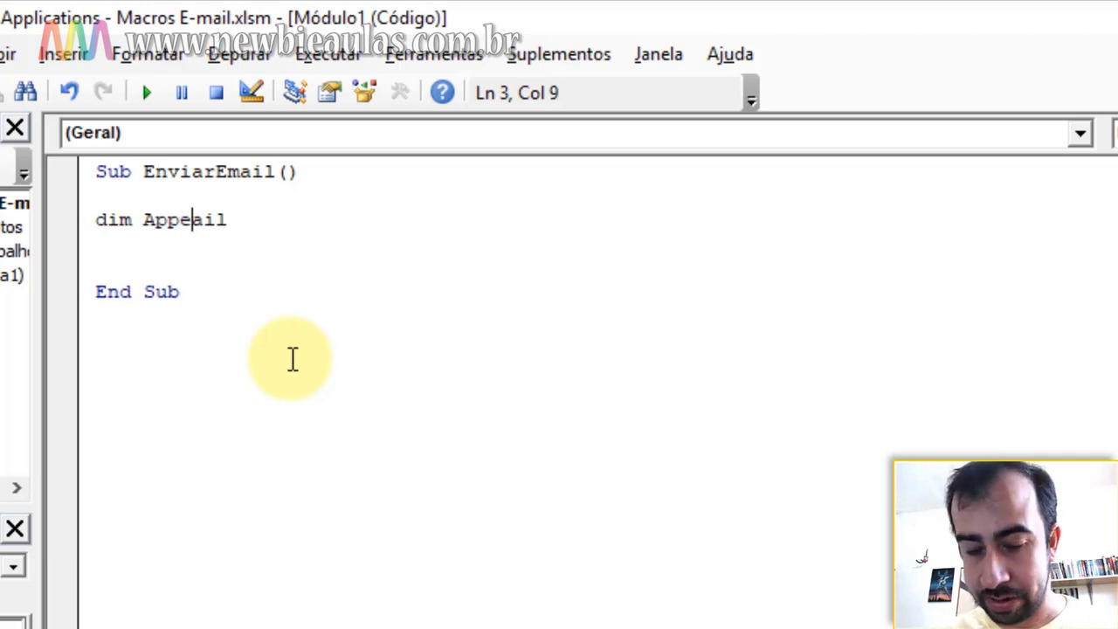
type("M")
key("Right")
key("Right")
key("Right")
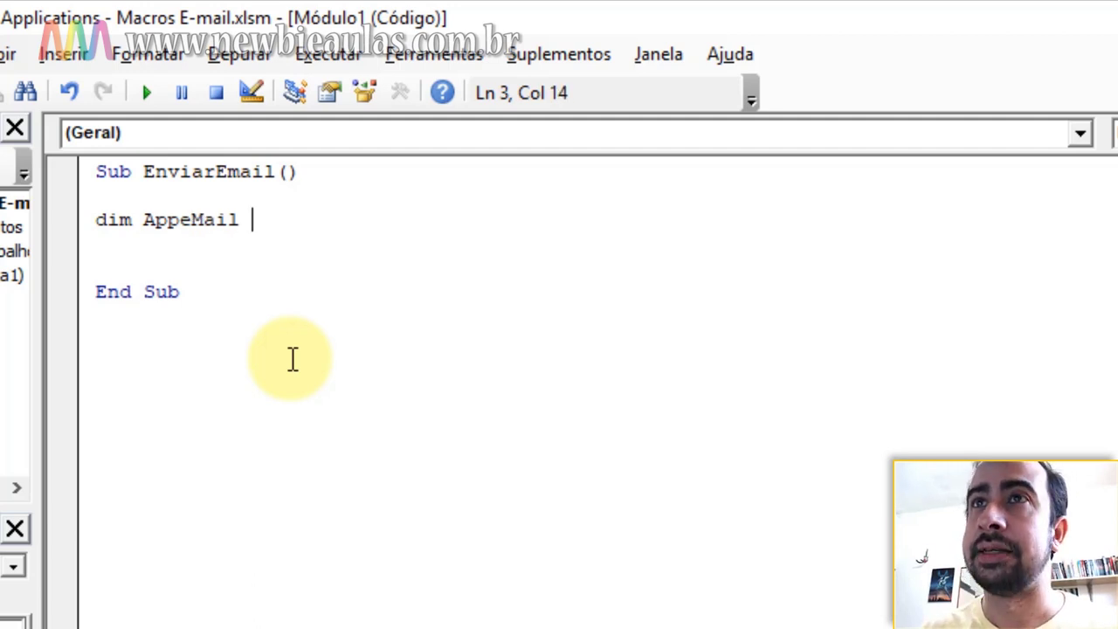
type("as ")
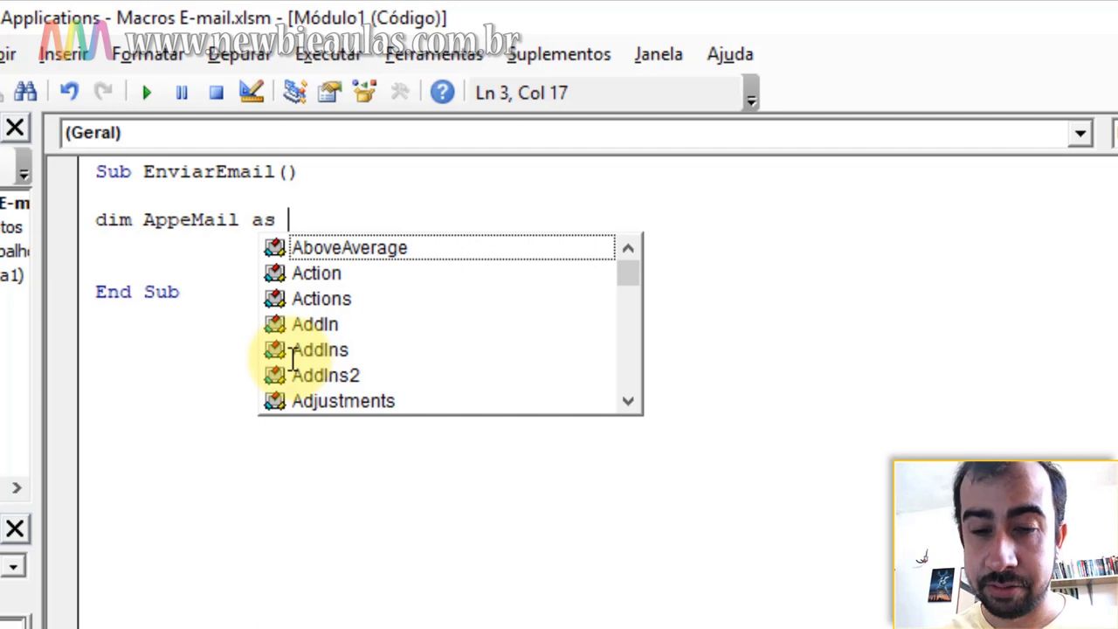
type("Out")
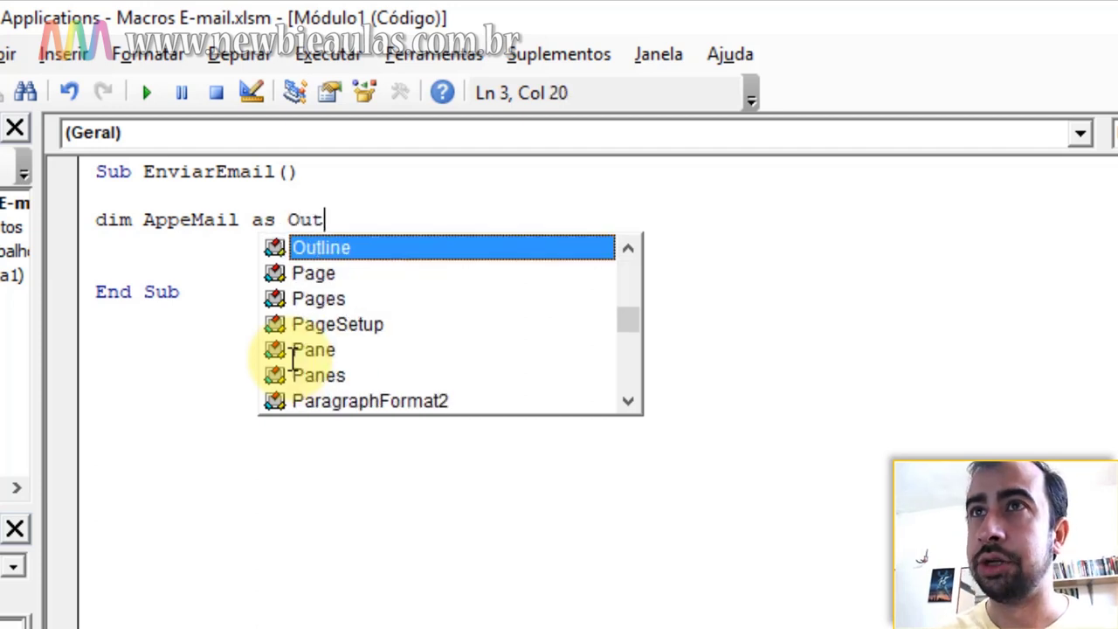
type("look")
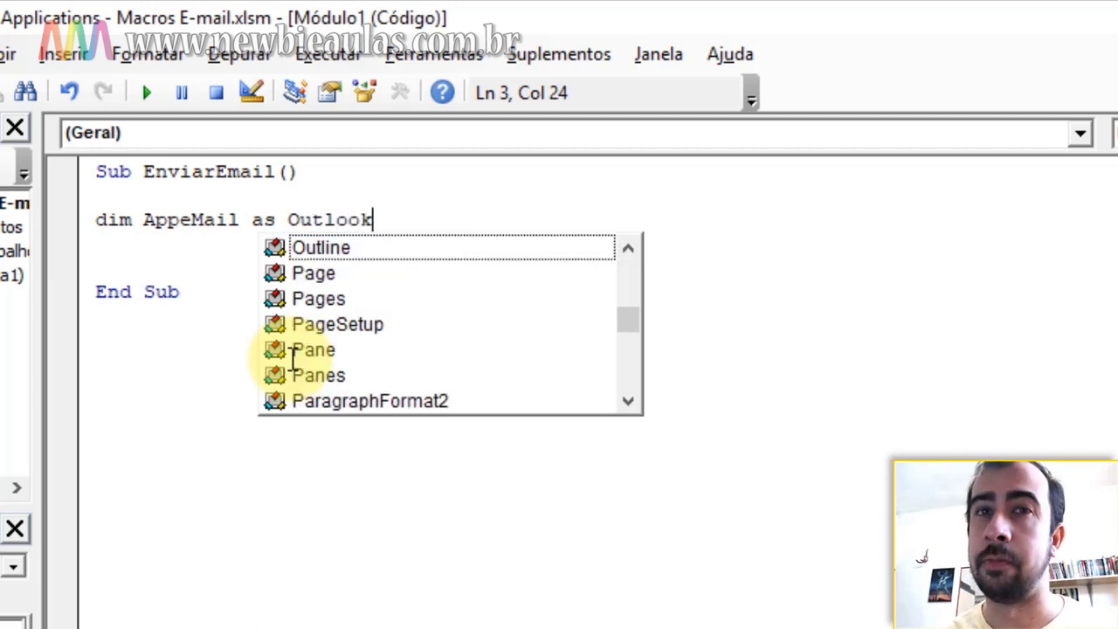
type(".")
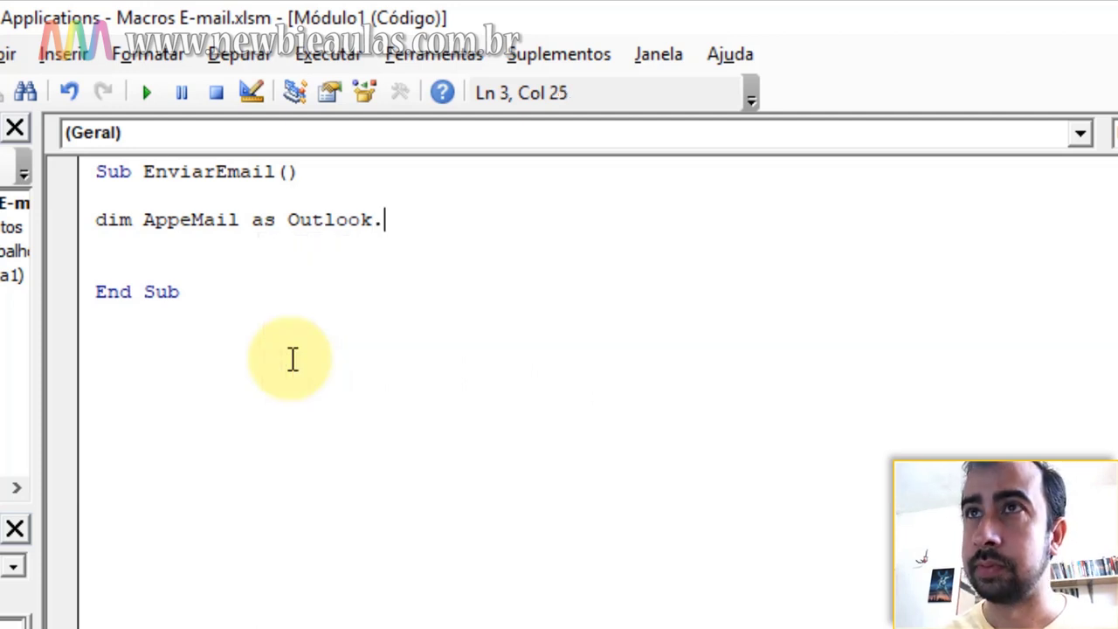
type("Applica")
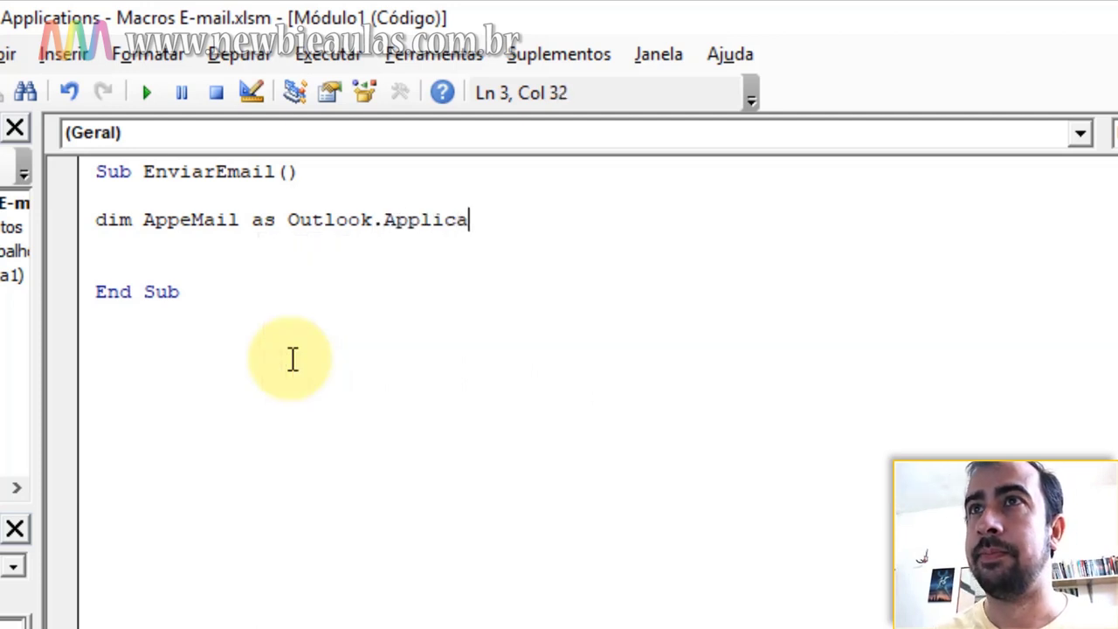
type("tion")
key("Return")
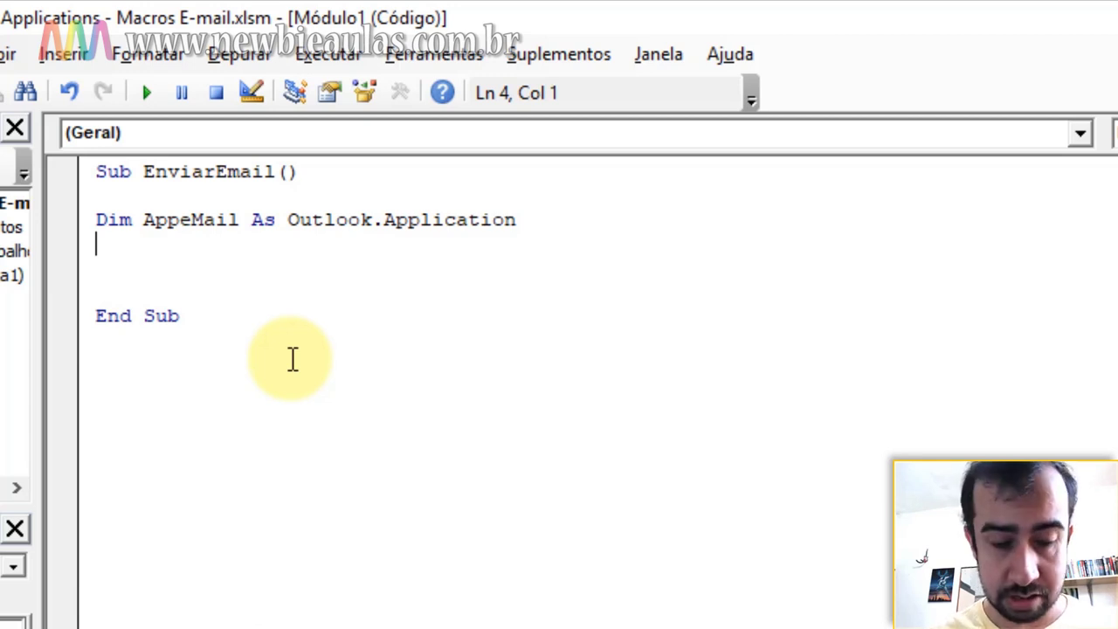
Declare Dim Email As Outlook.mailitem on the next line
type("dim")
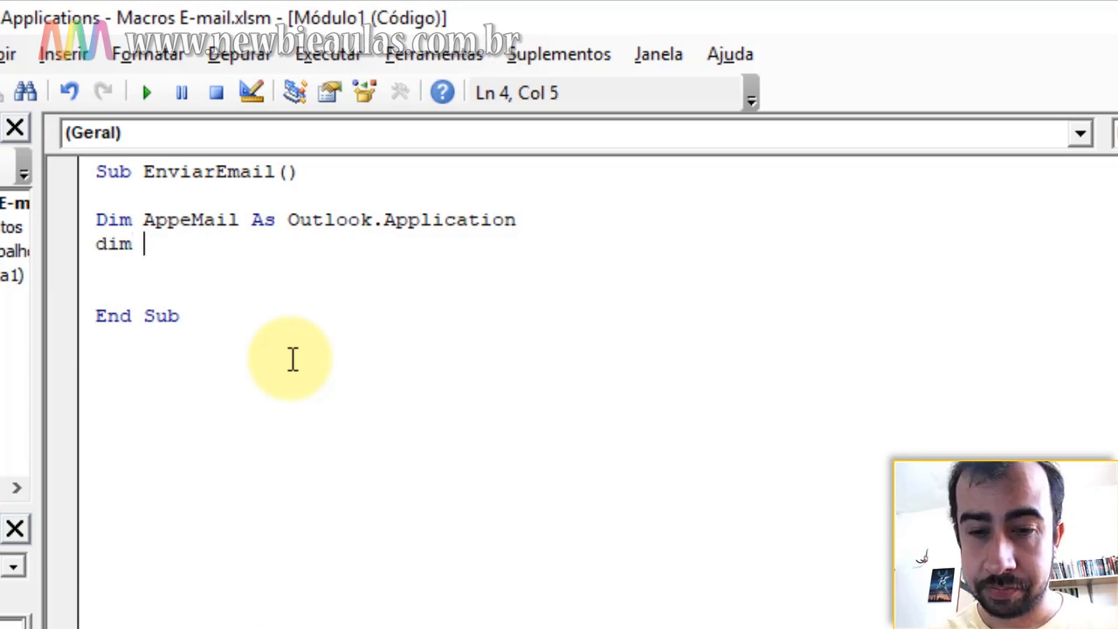
type(" email")
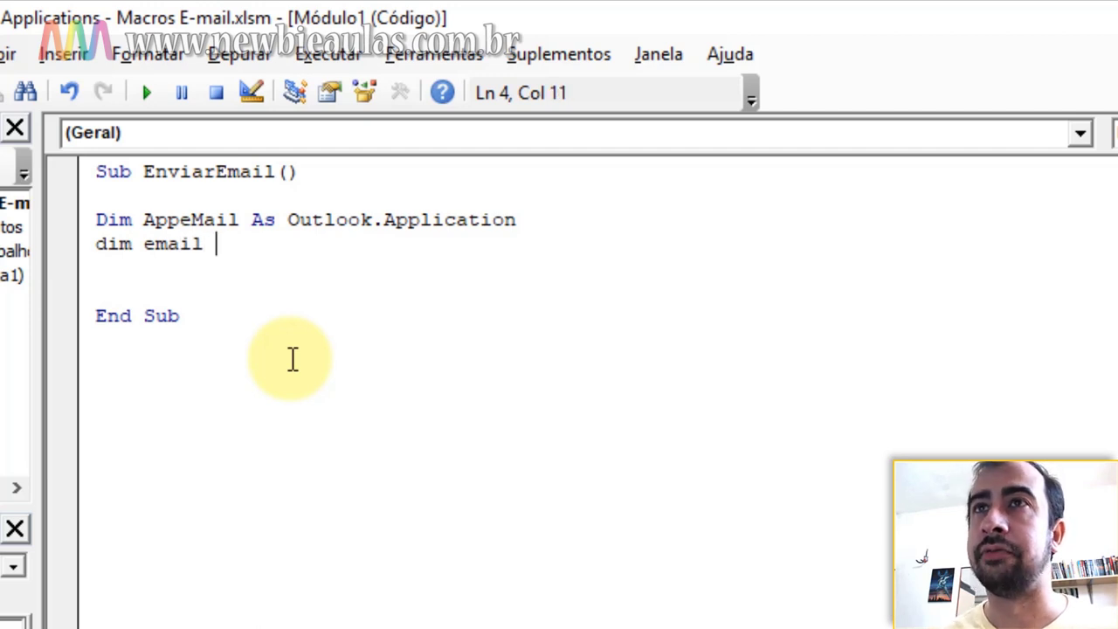
key("Left")
key("Left")
key("Left")
key("Left")
key("Left")
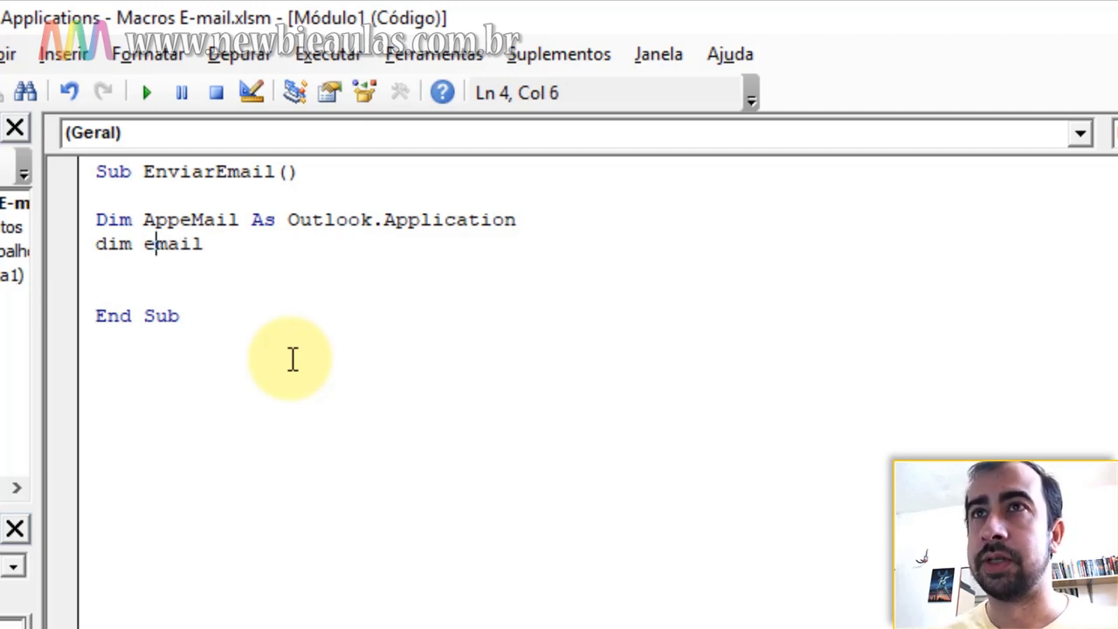
key("BackSpace")
type("E")
key("Right")
key("Right")
key("Right")
key("Right")
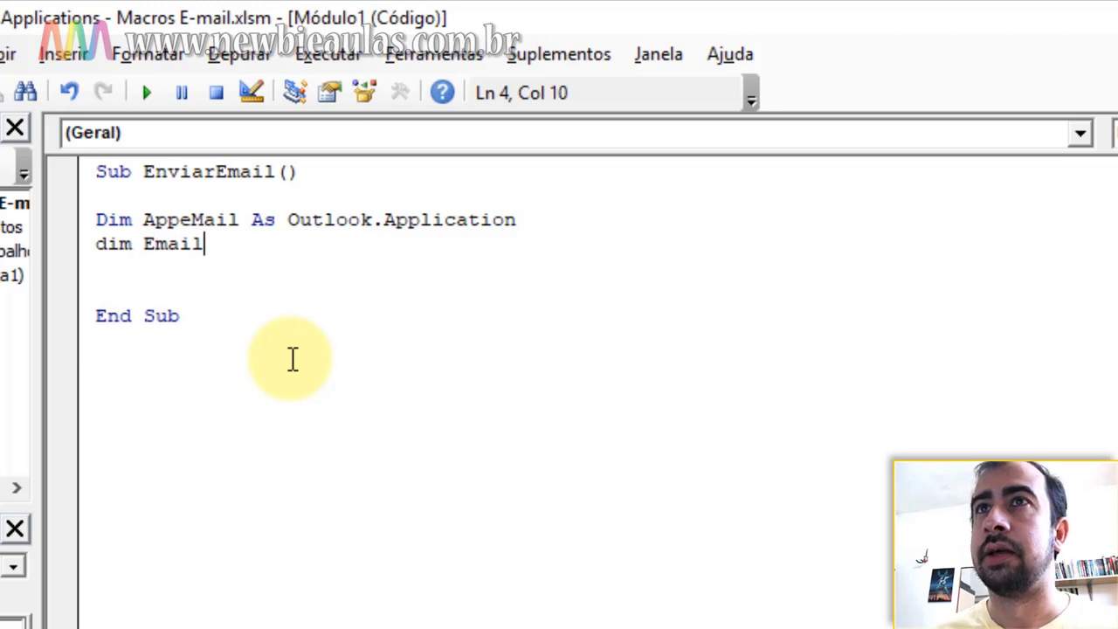
key("Right")
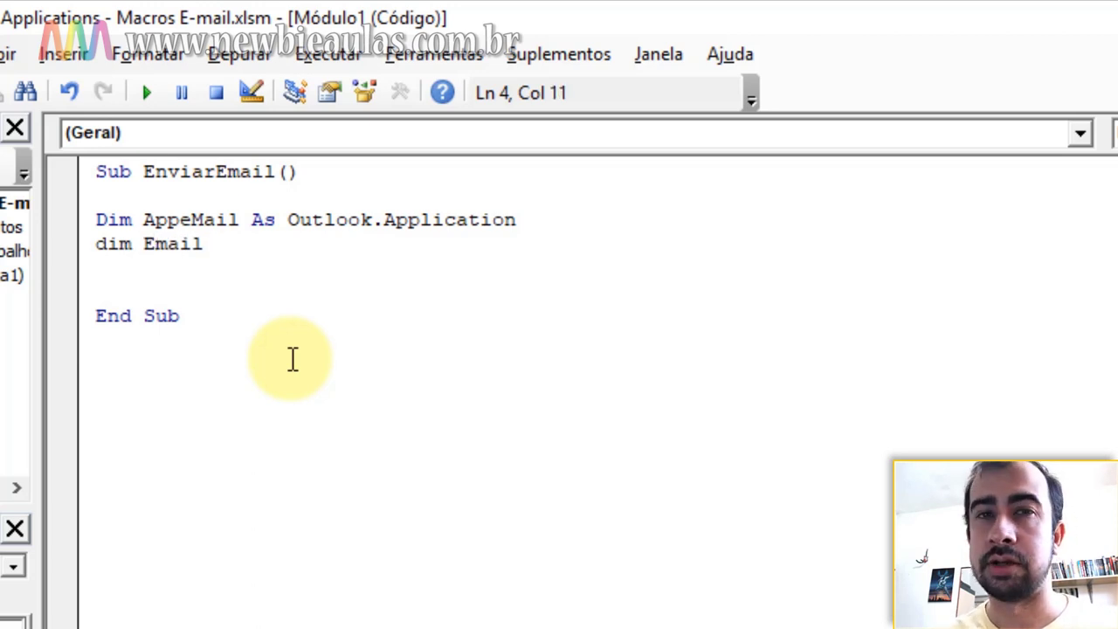
type("as ")
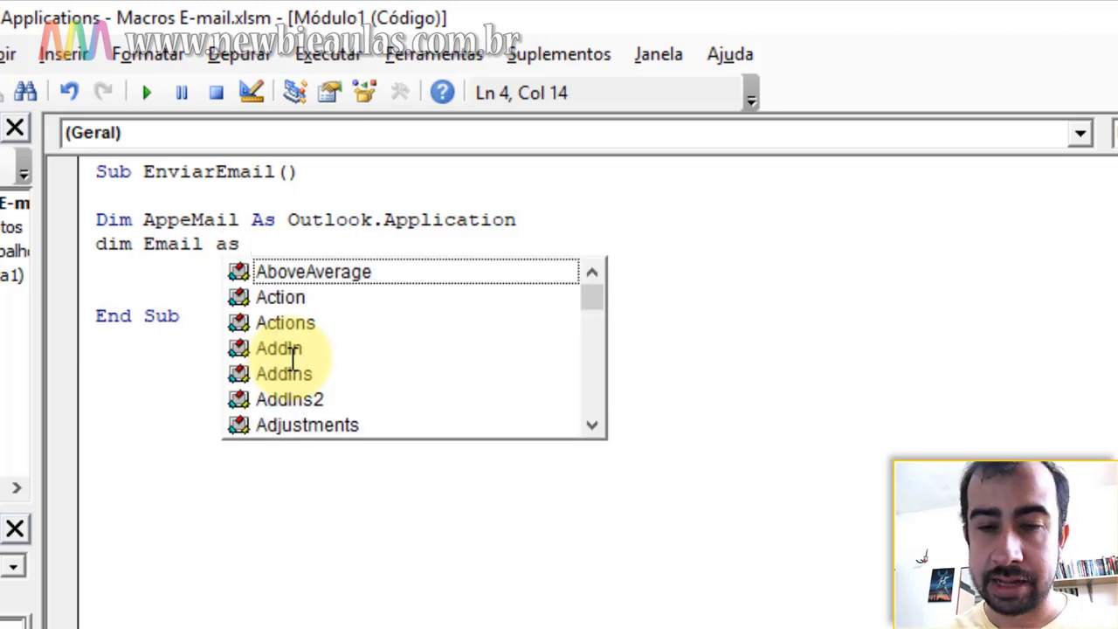
type("out")
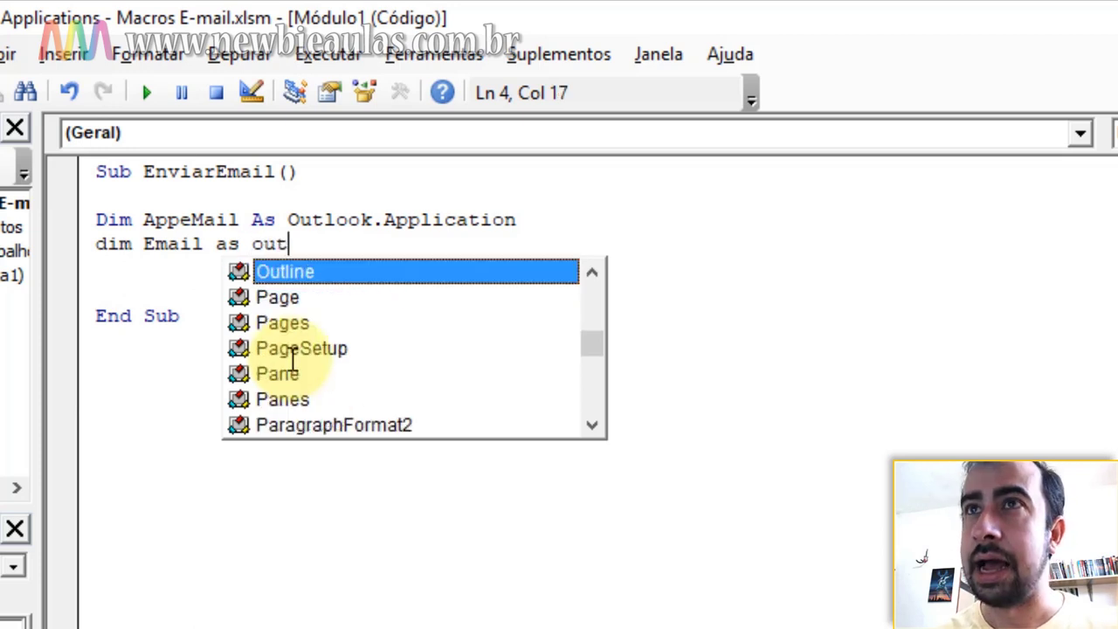
type("look")
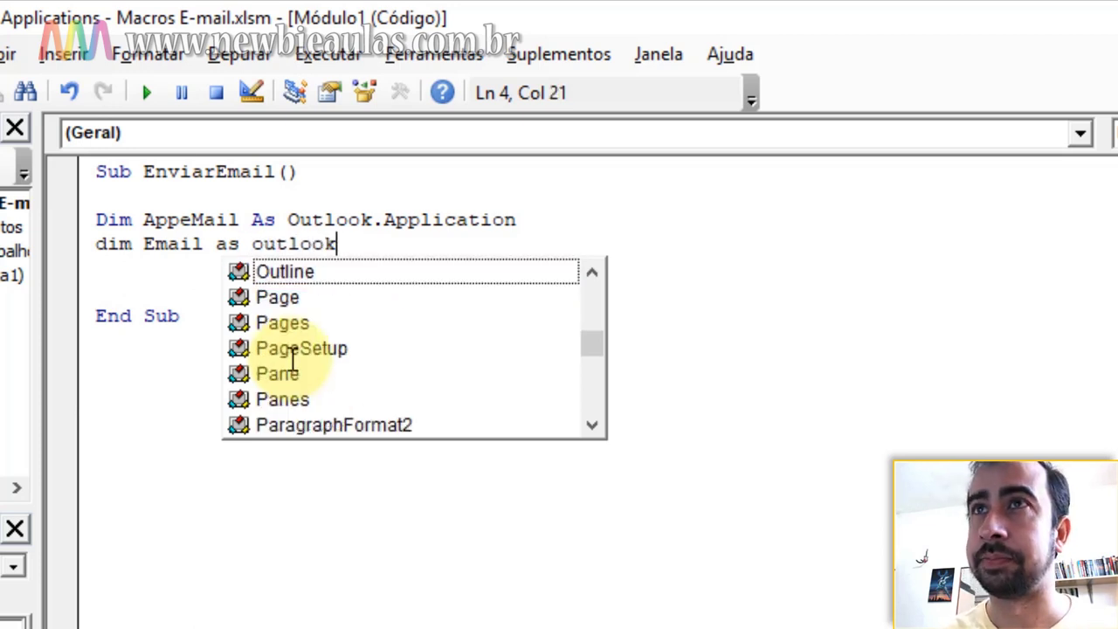
type(".ma")
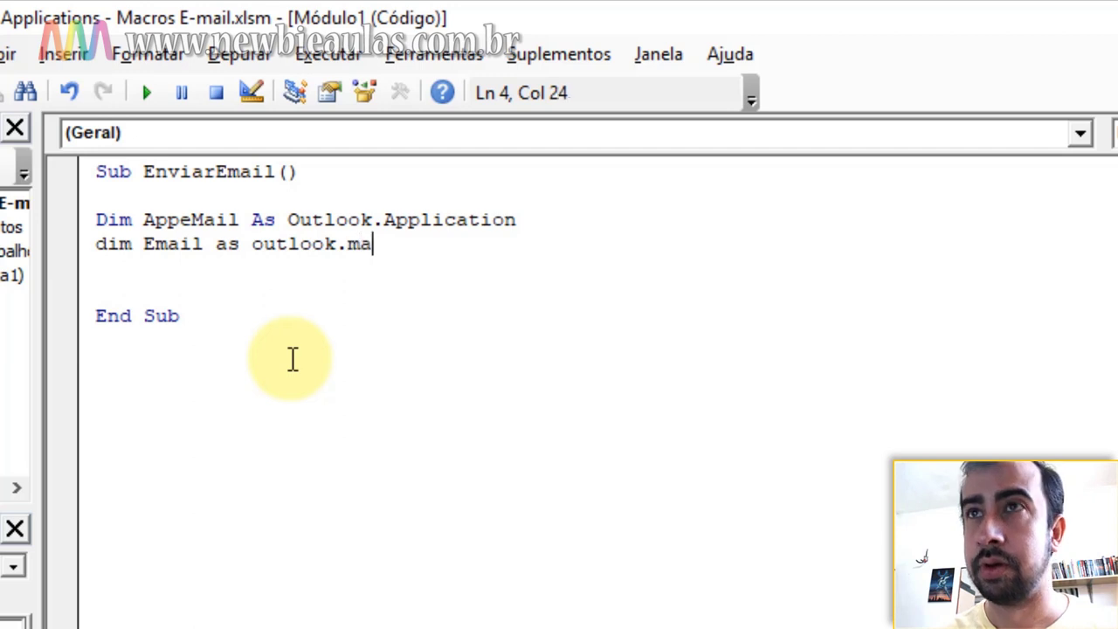
type("ilitem")
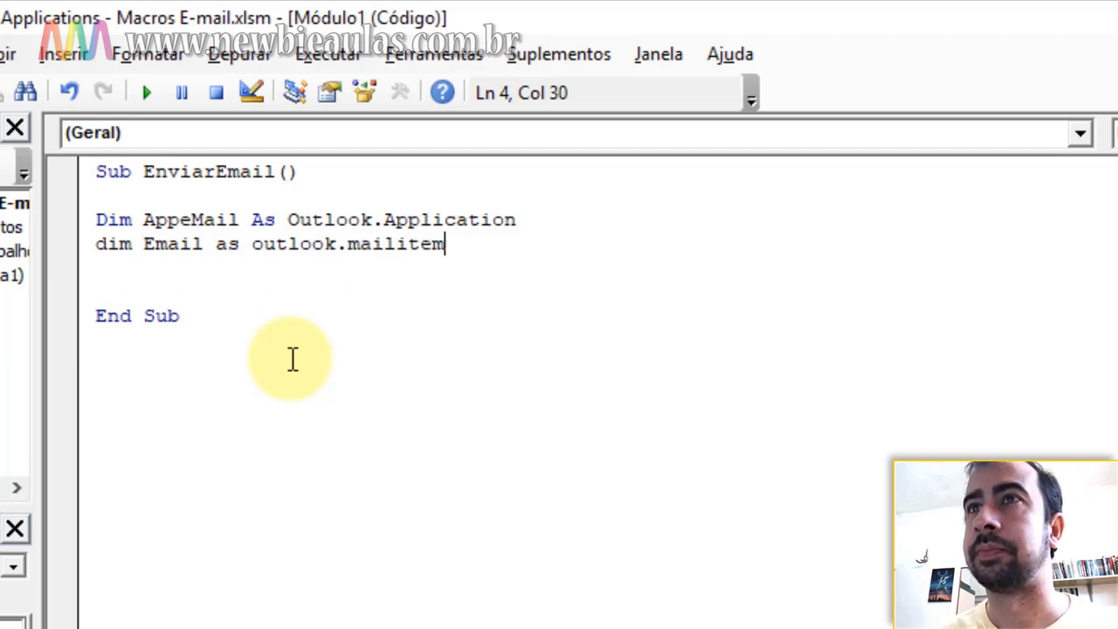
key("Return")
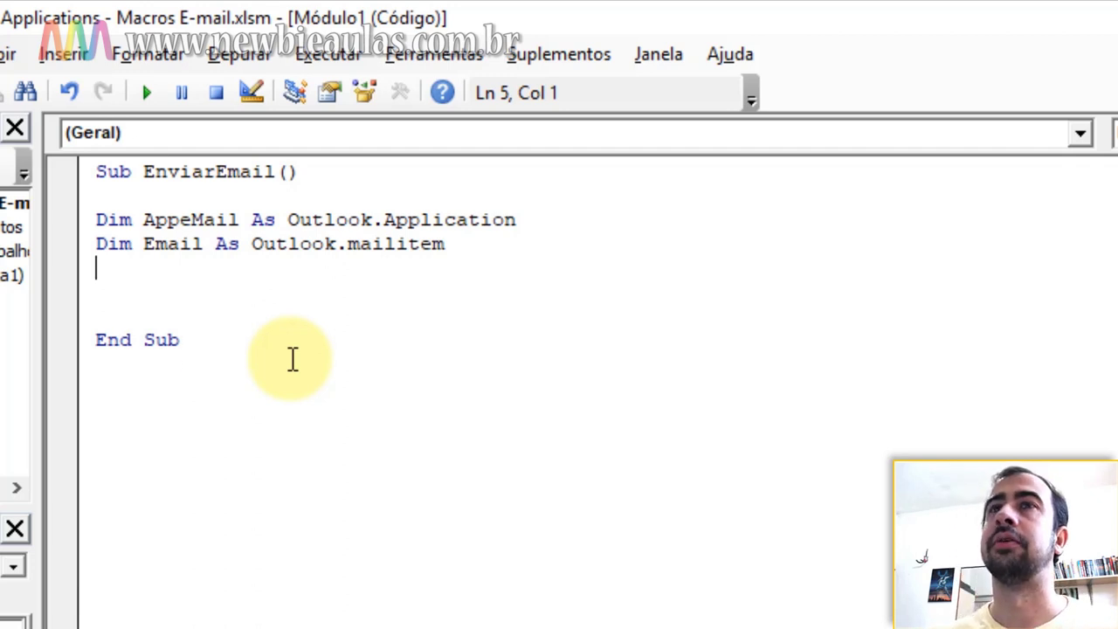
After a blank line, add Set AppeMail = CreateObject("outlook.application")
key("Return")
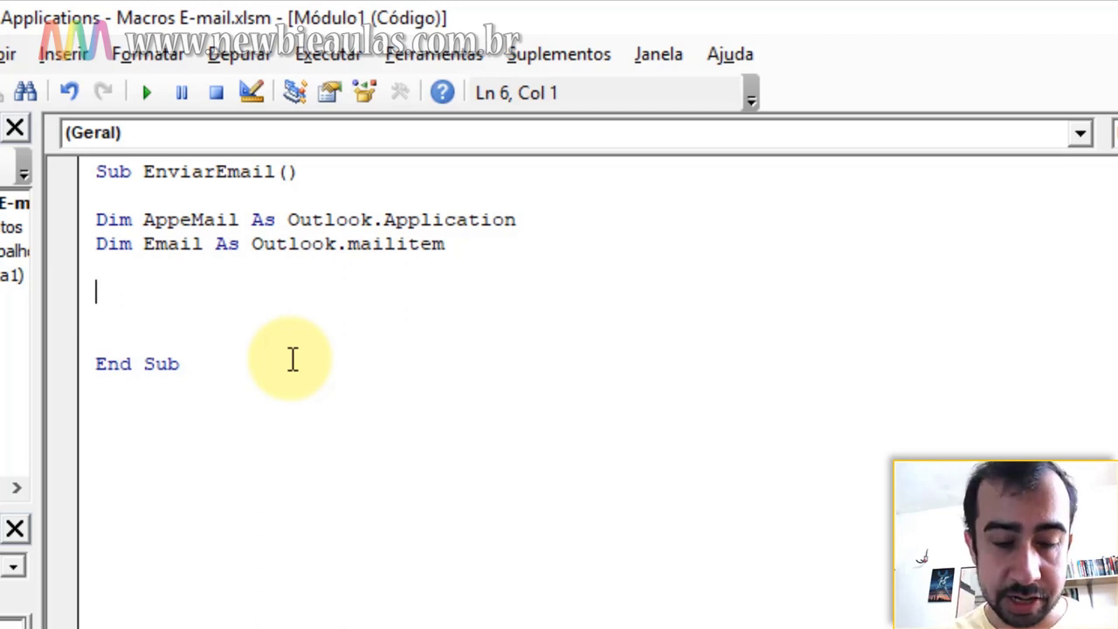
type("set")
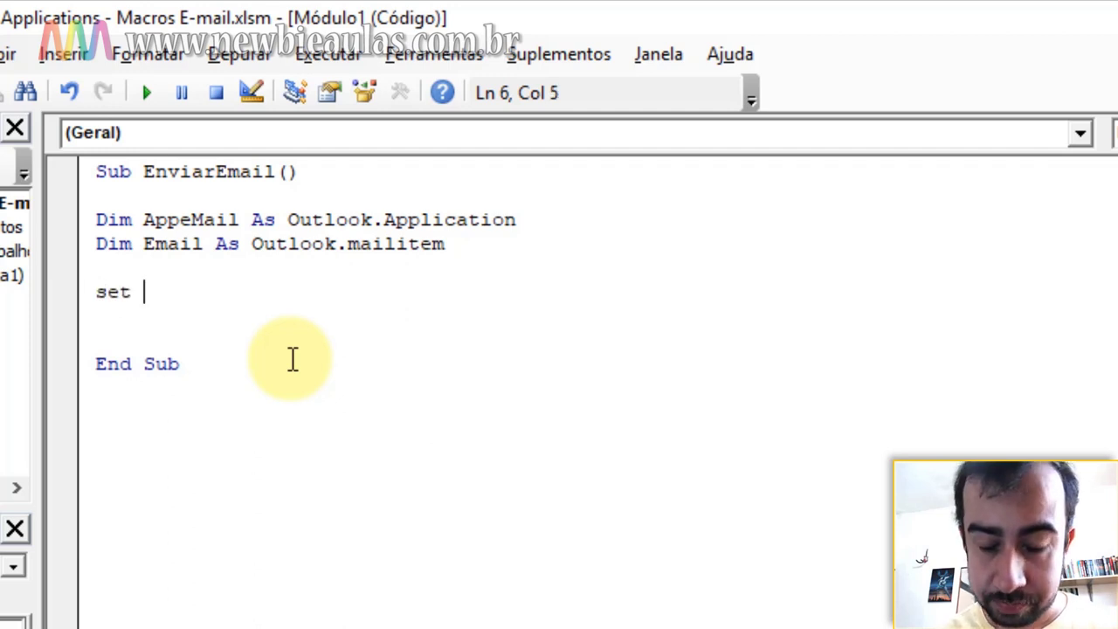
type(" app")
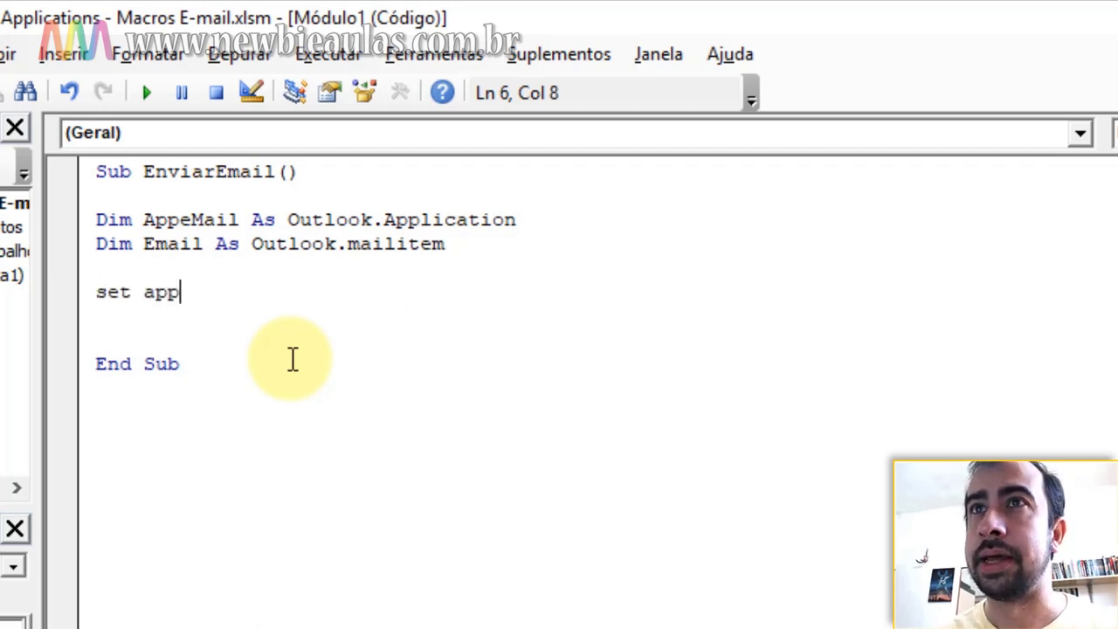
type("email")
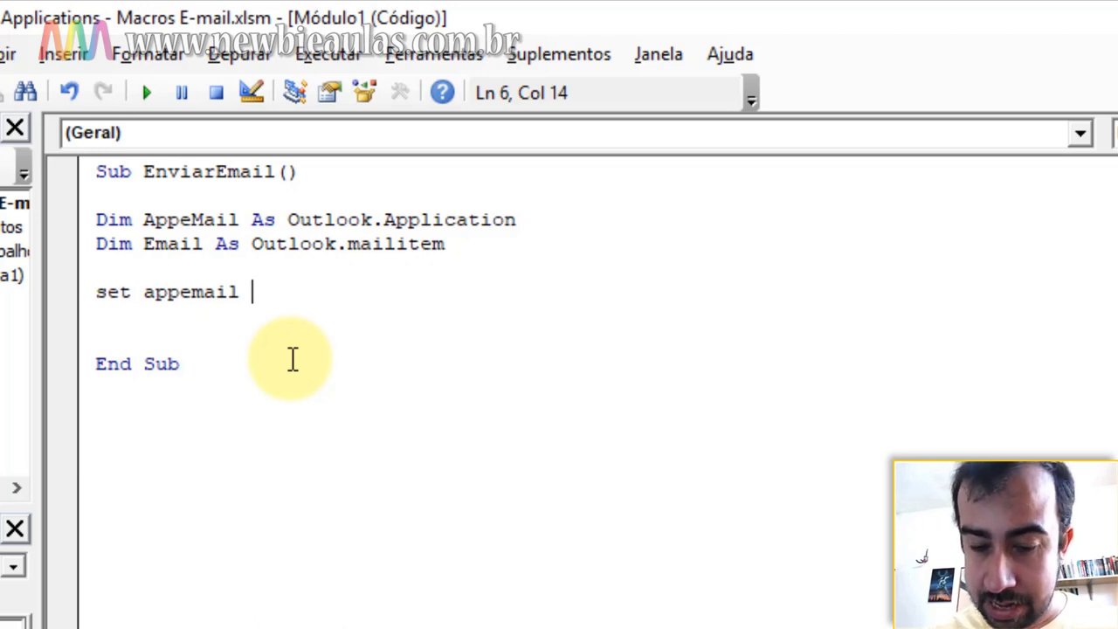
type("= ")
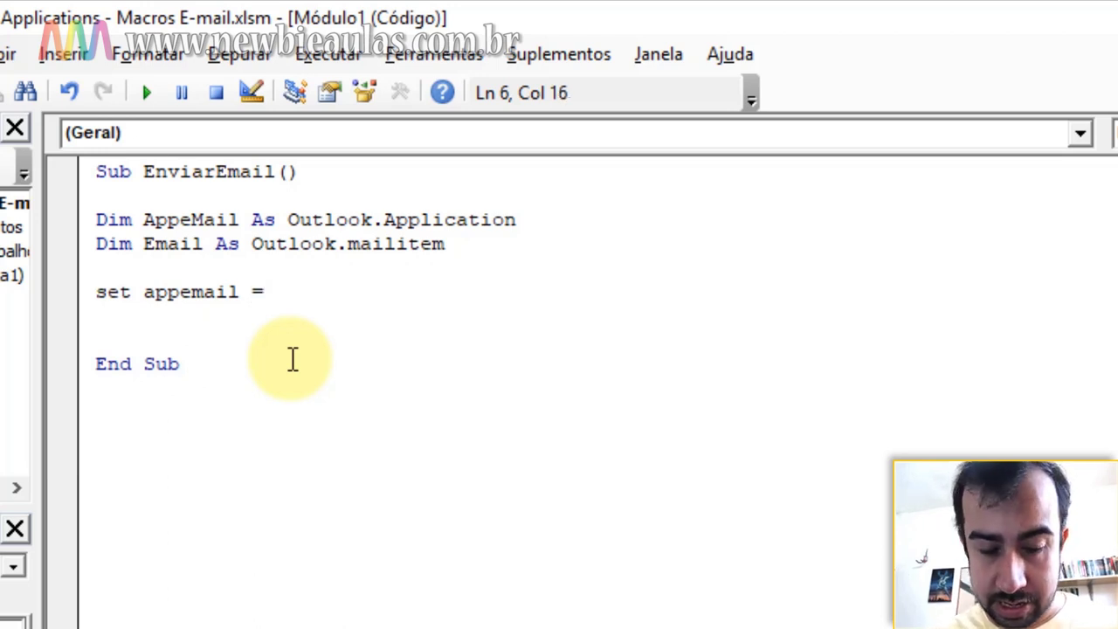
type("create")
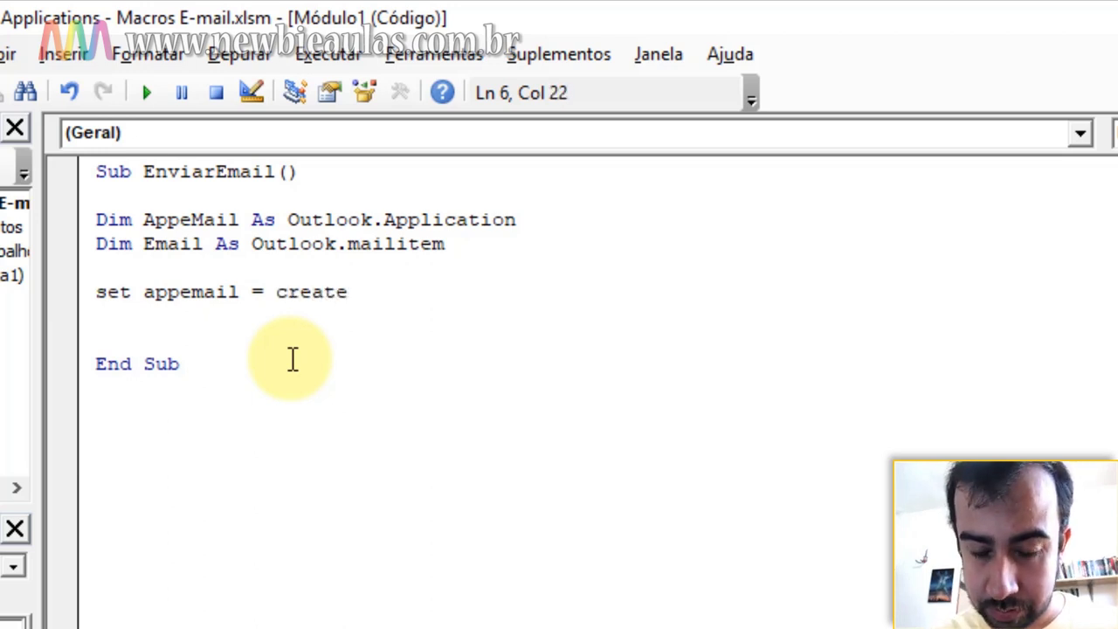
type("object")
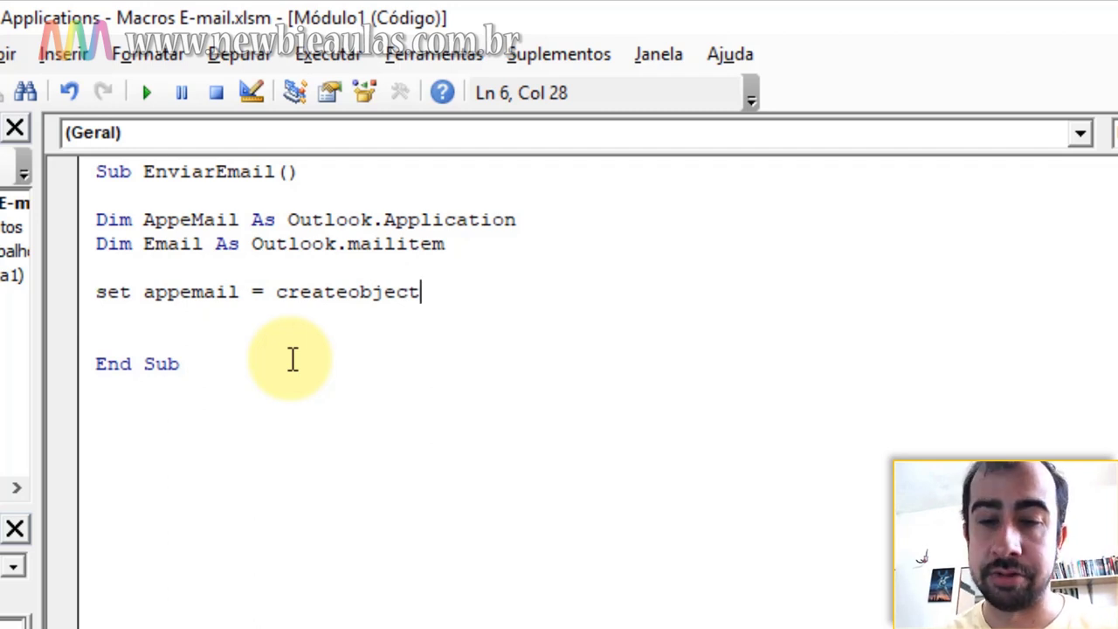
type("(")
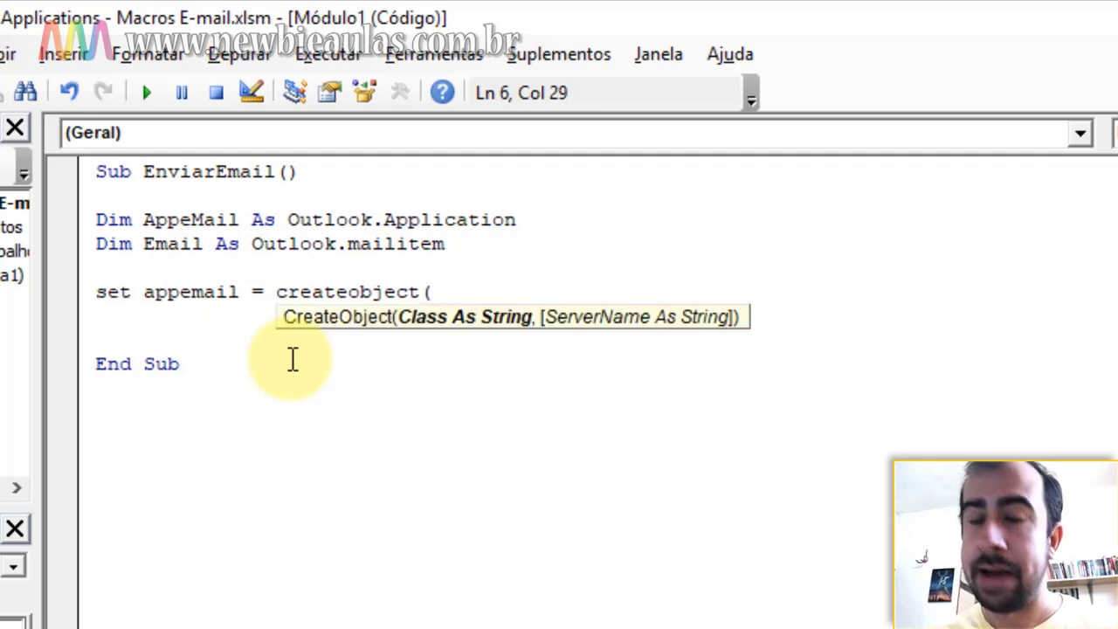
type("\"")
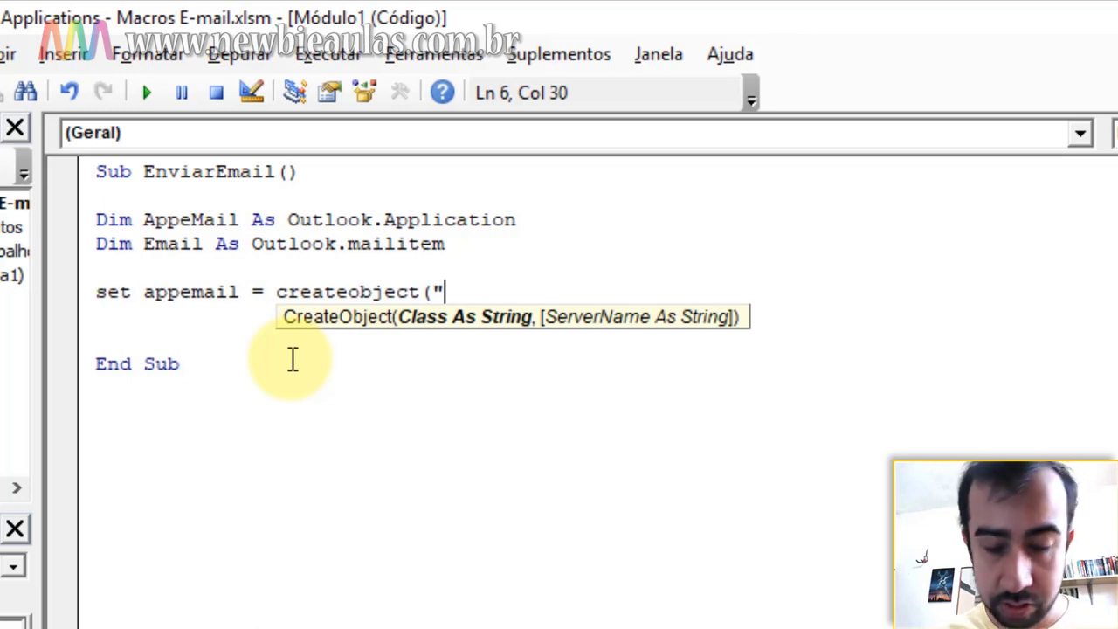
type("out")
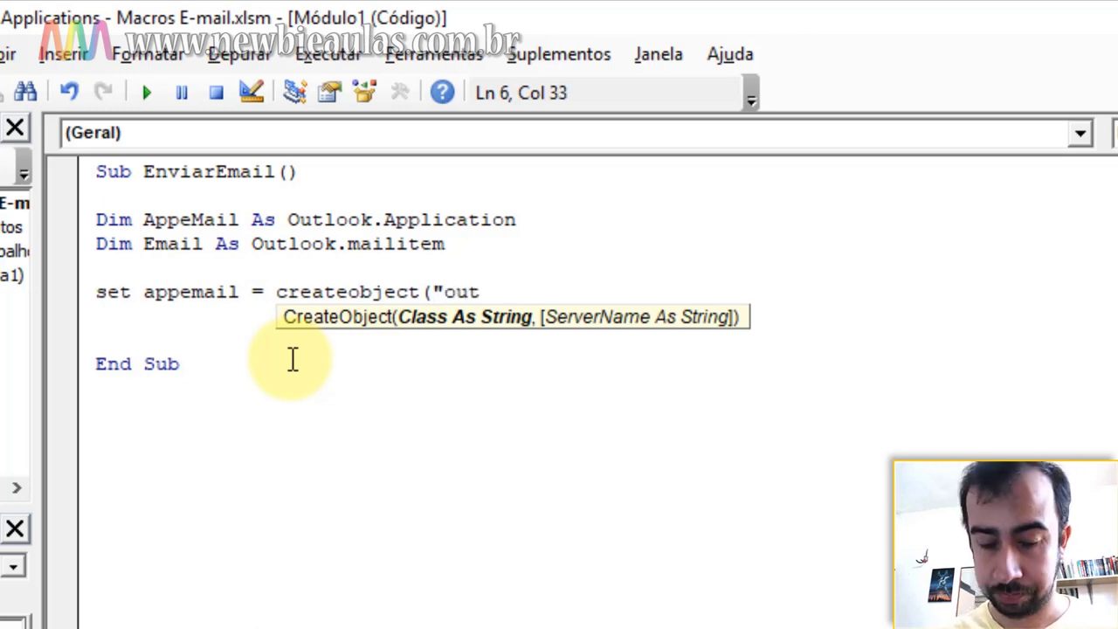
type("look")
type(".")
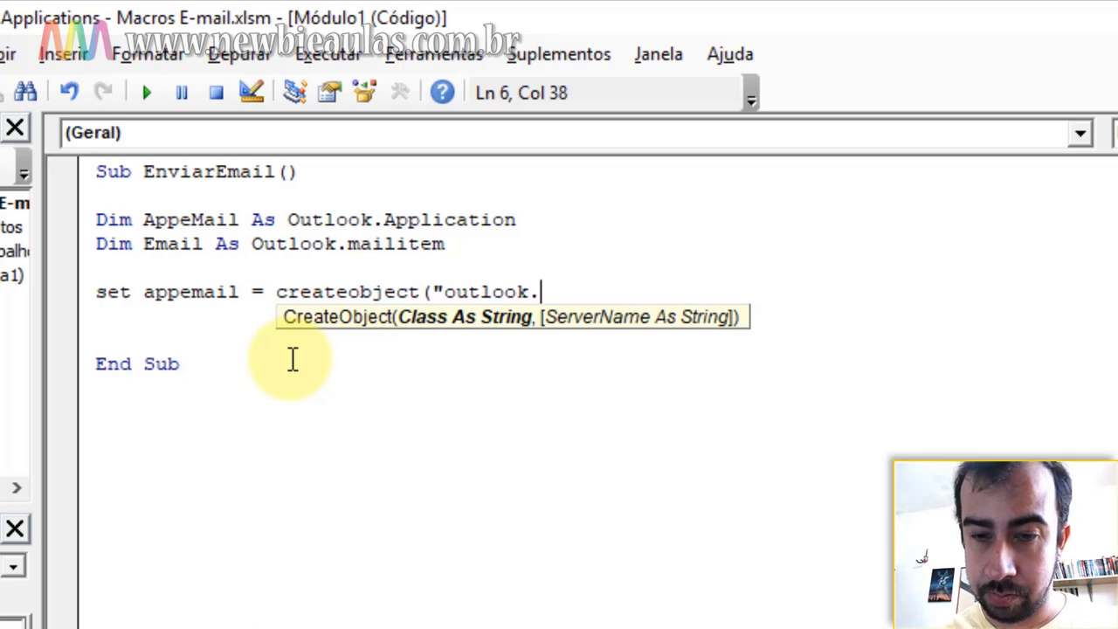
type("applicat")
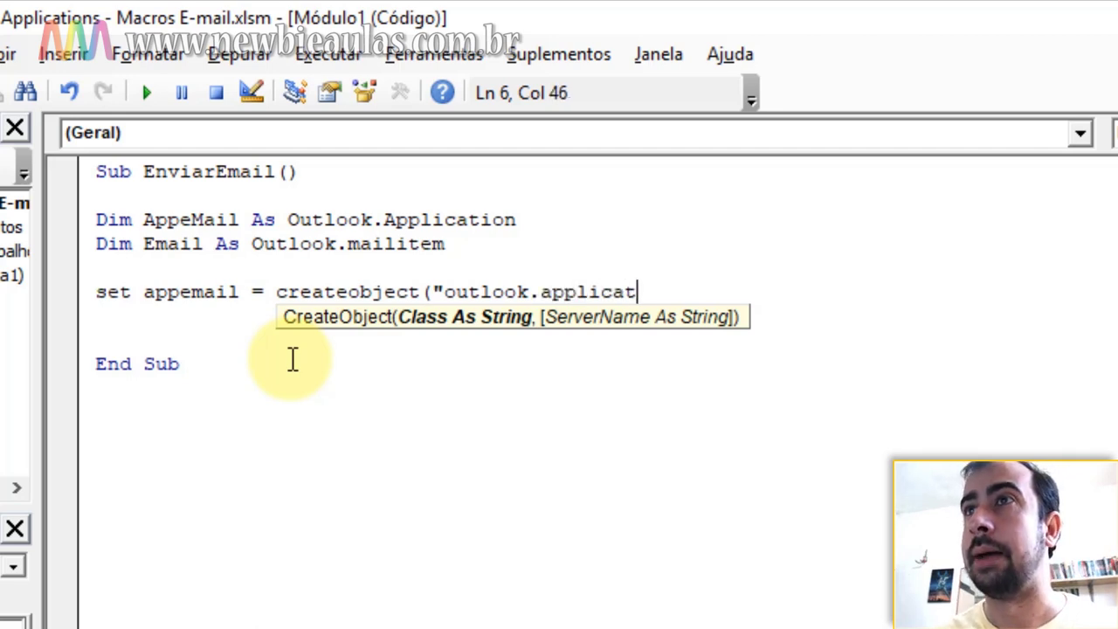
type("ion\"")
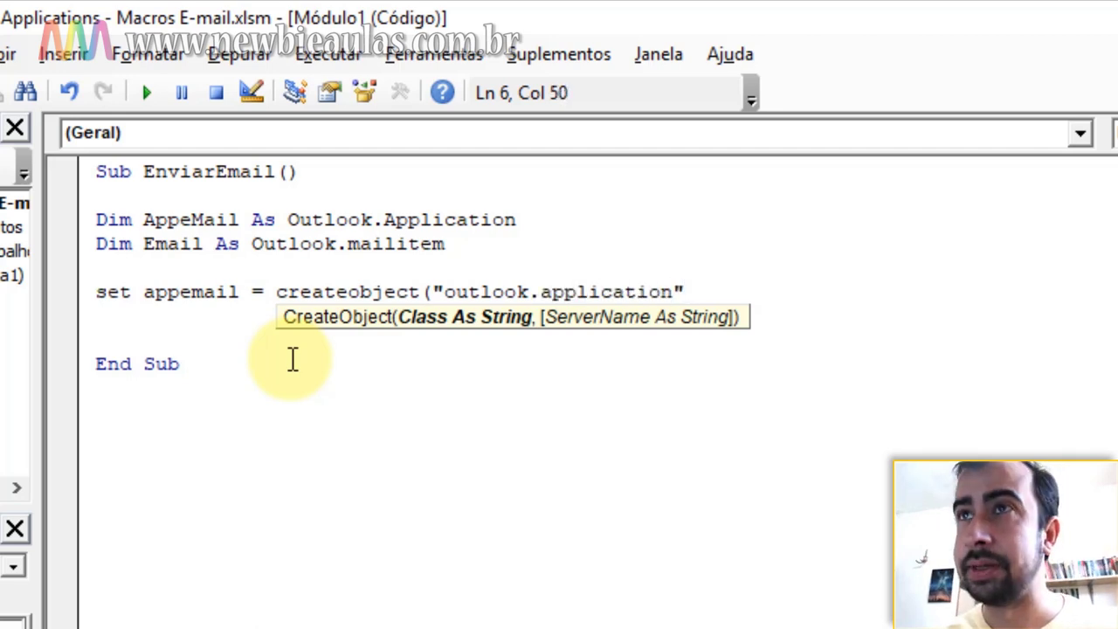
type(")")
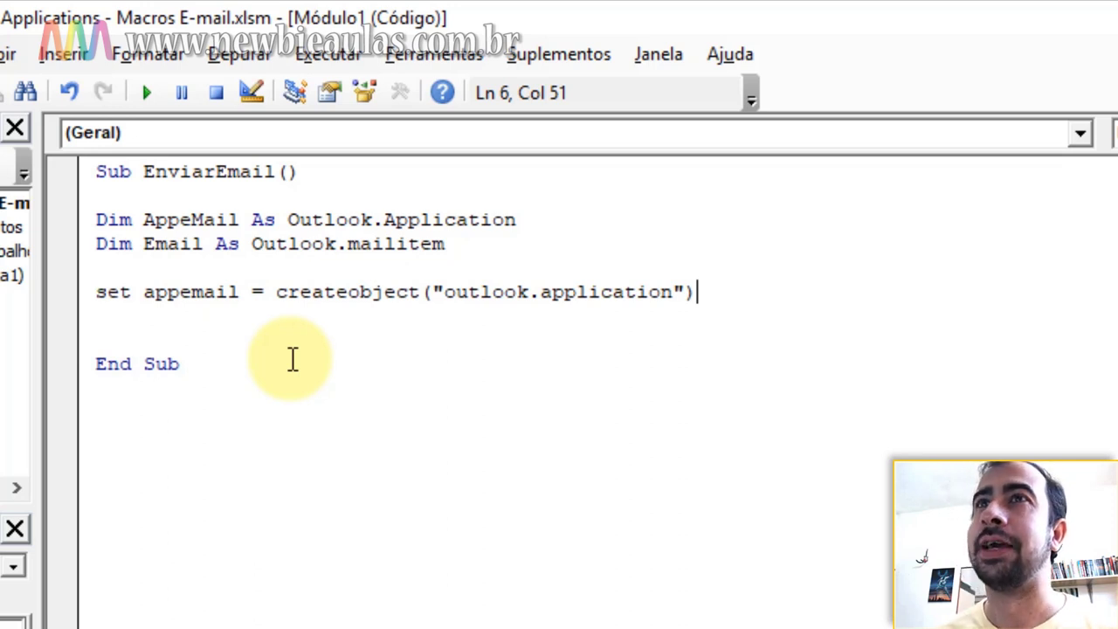
key("Return")
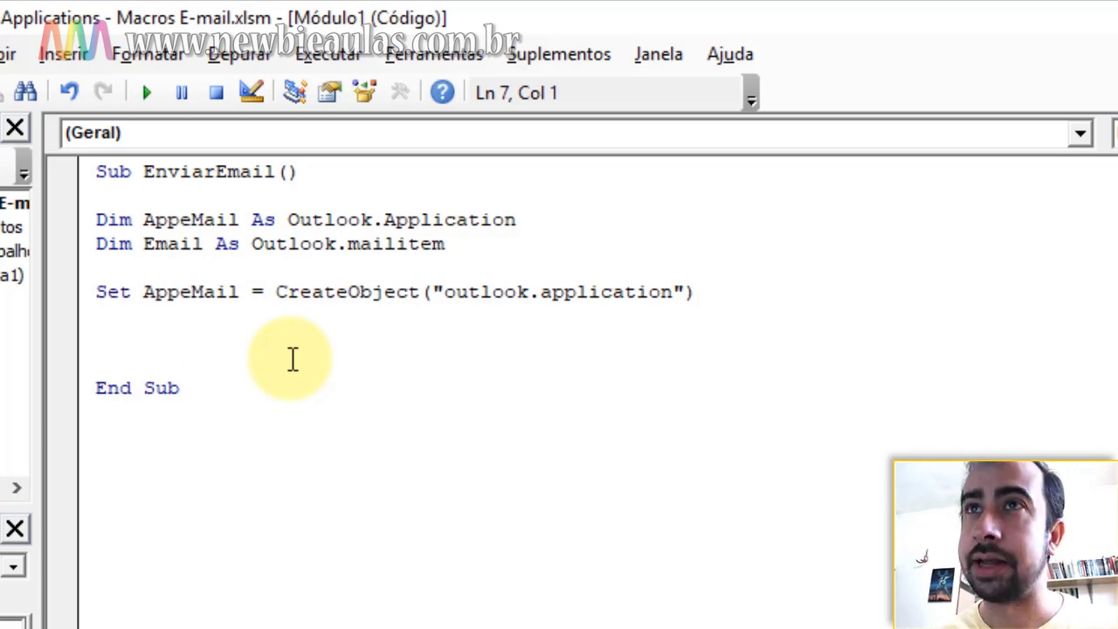
Add Set Email = AppeMail.createitem(olmailitem) to create the Outlook mail item
type("set e")
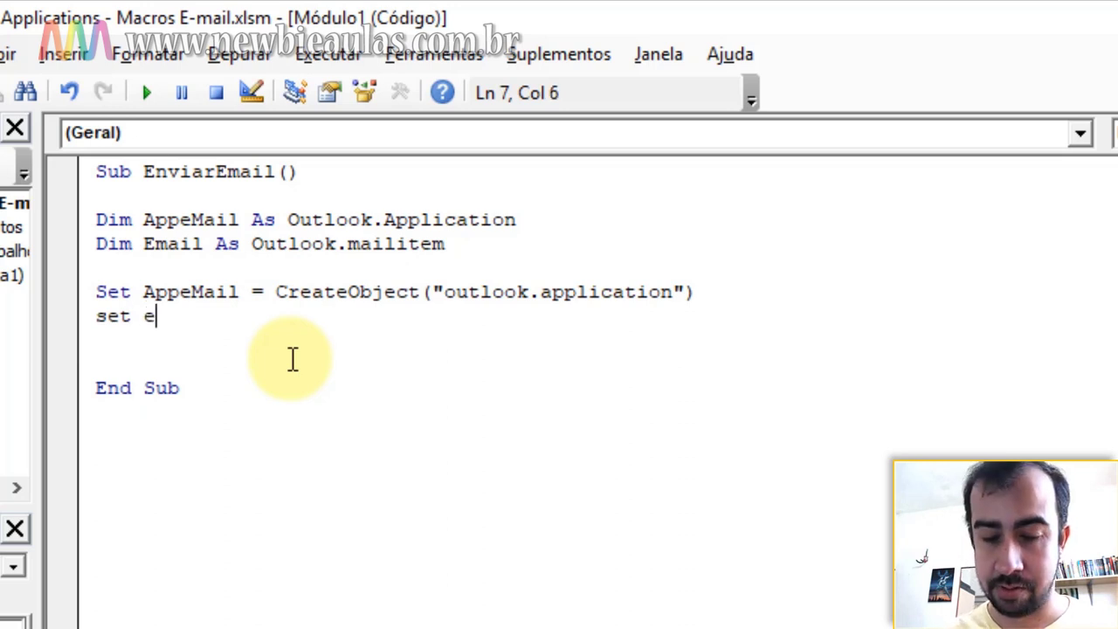
type("mail = ")
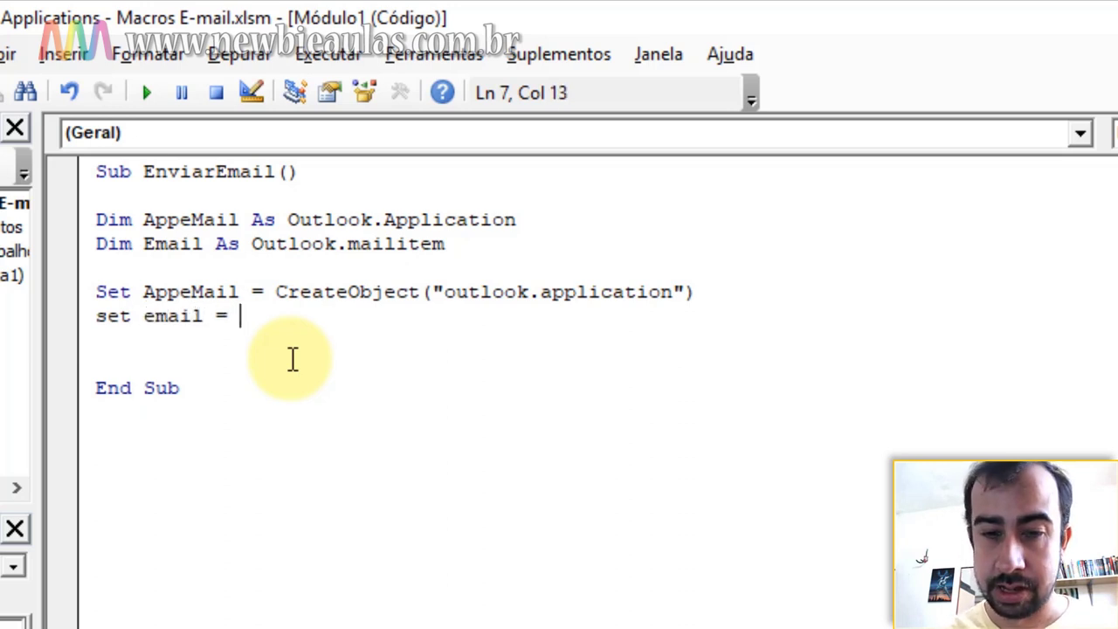
type("a")
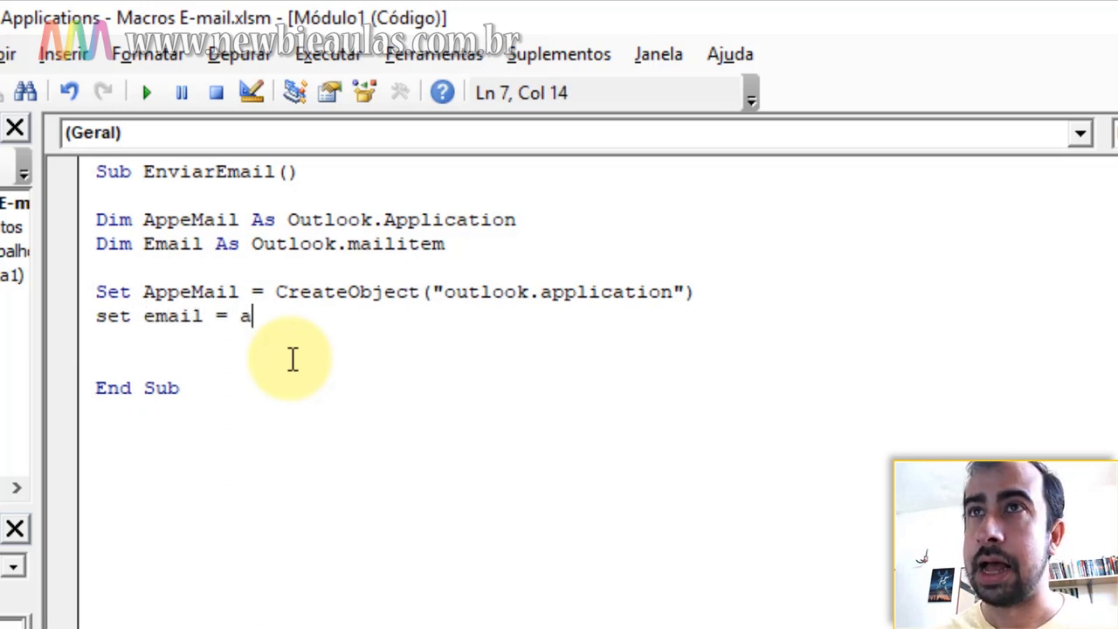
type("p")
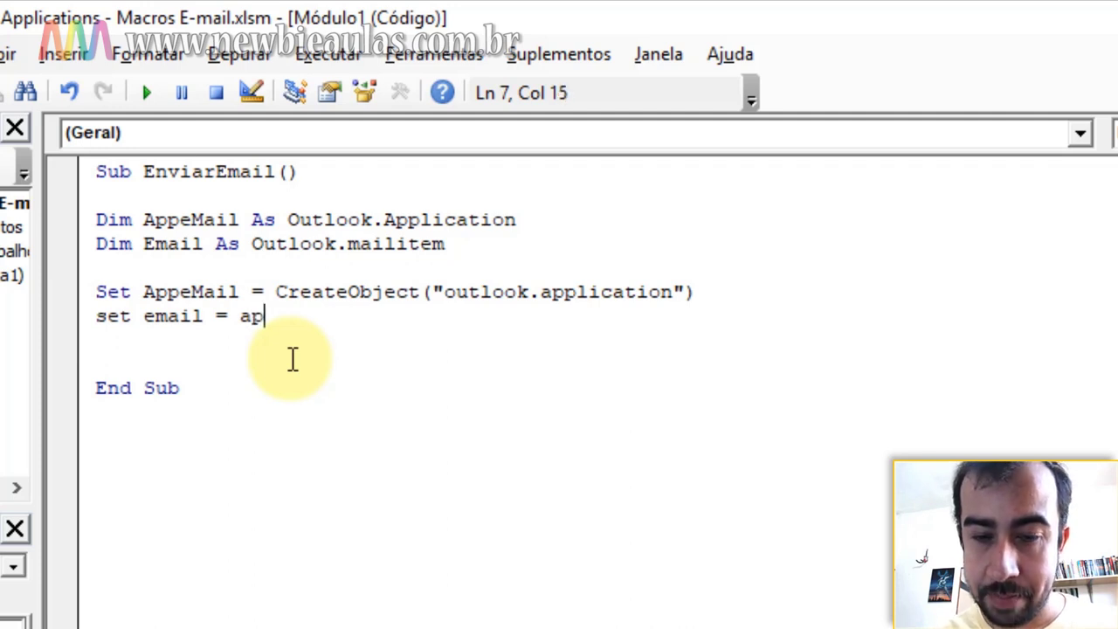
type("pemail")
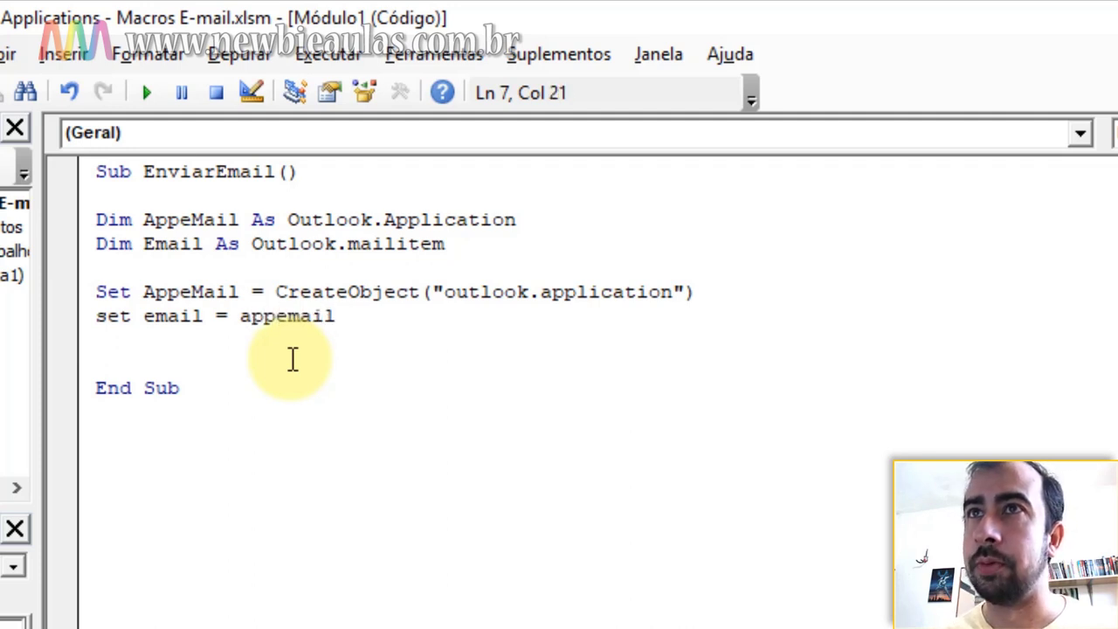
type(".")
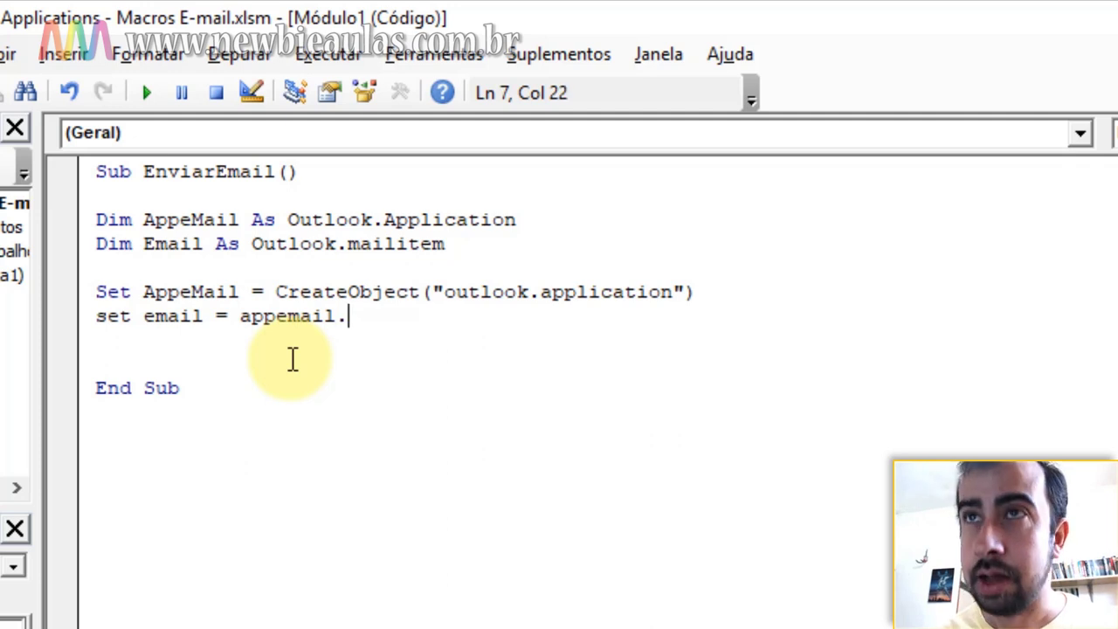
type("cr")
type("e")
key("BackSpace")
type("r")
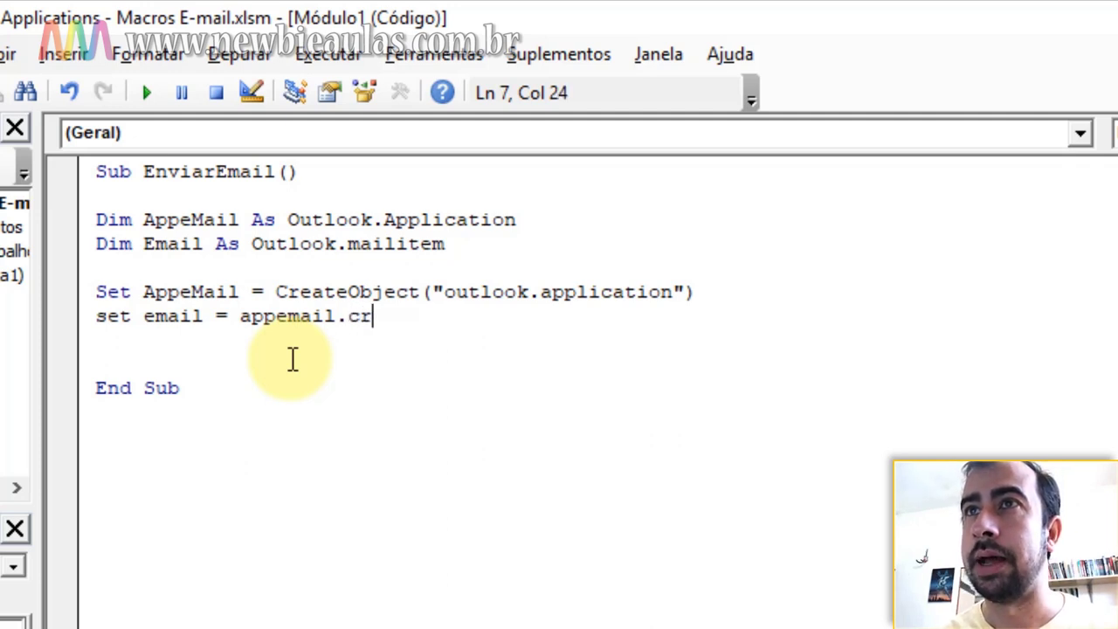
type("eate")
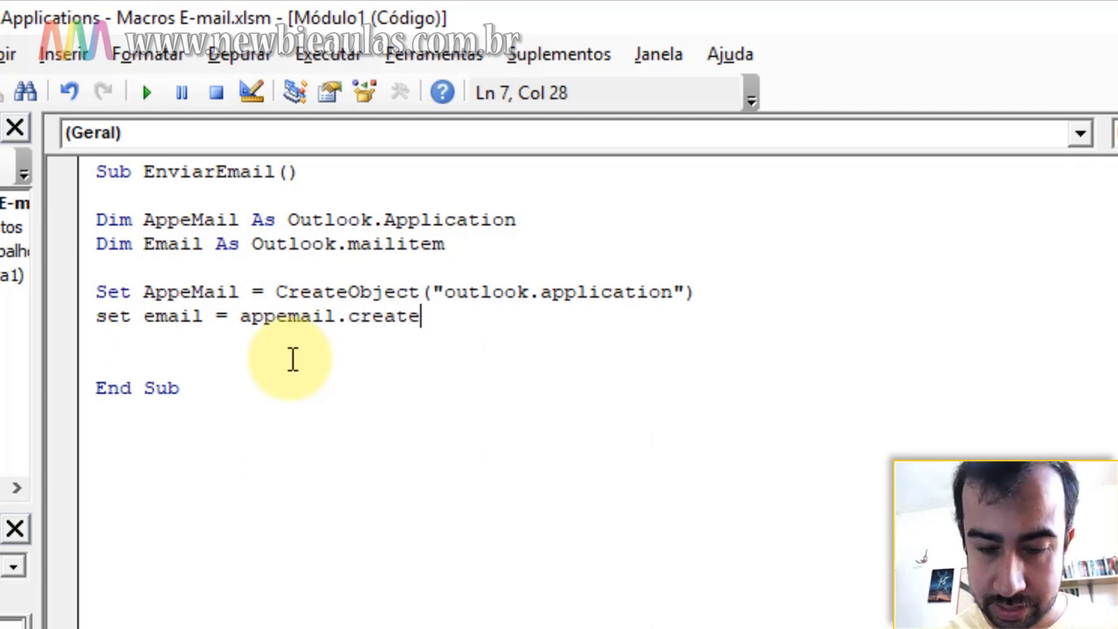
type("item")
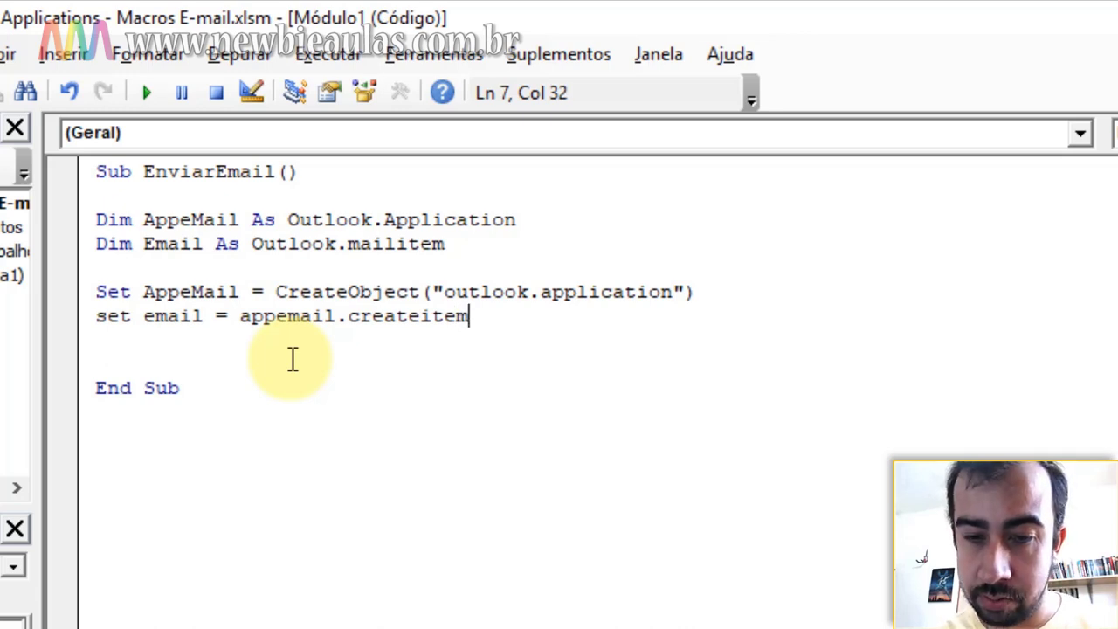
type("(")
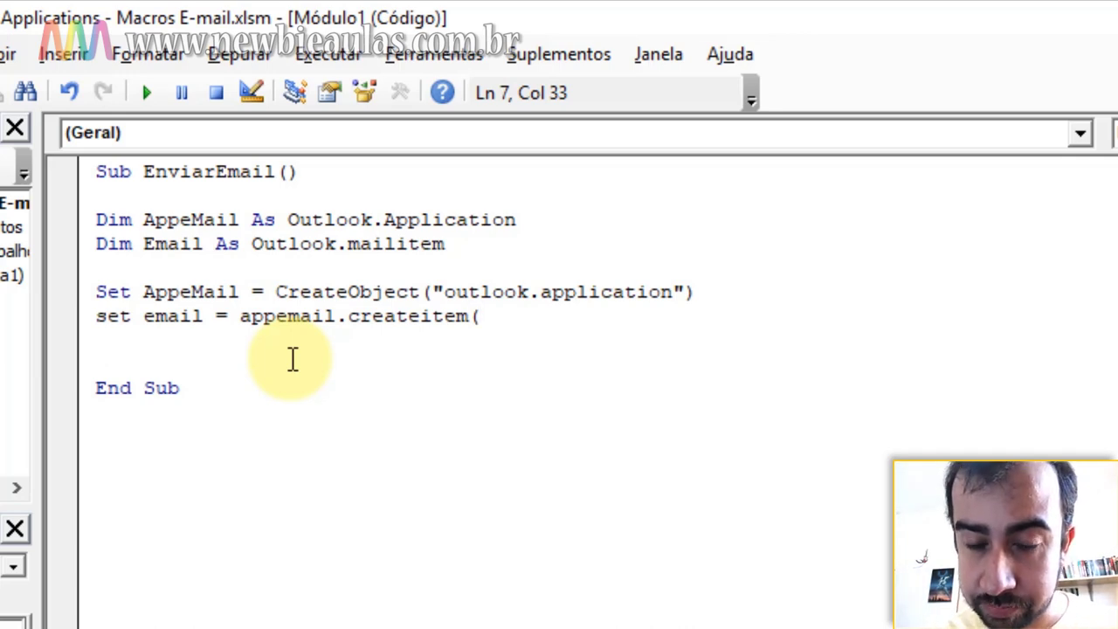
type("ol")
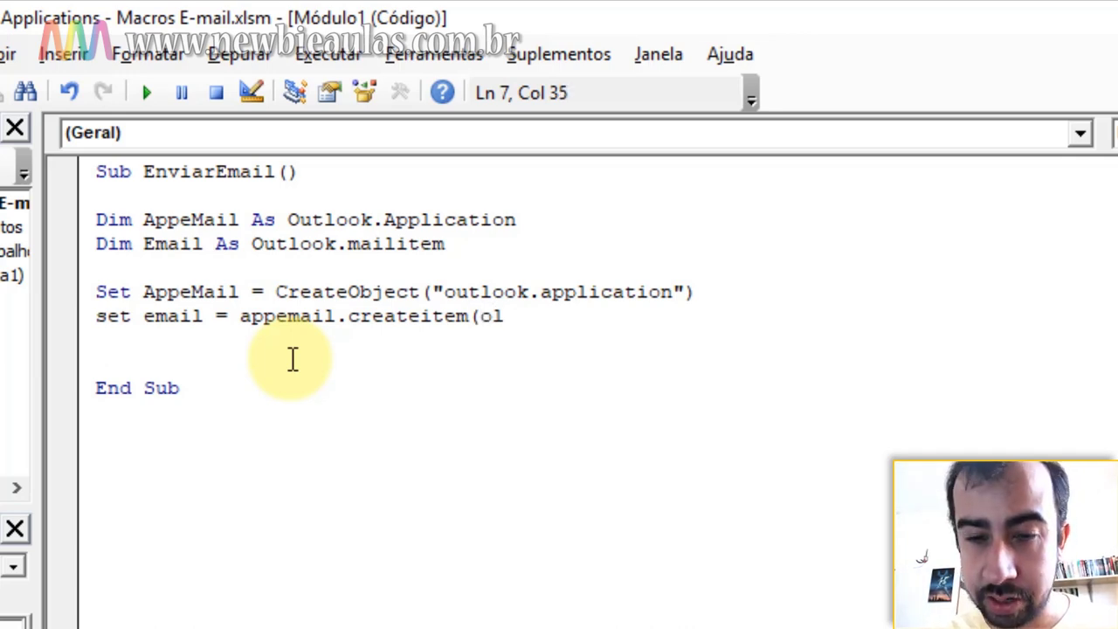
type("mailite")
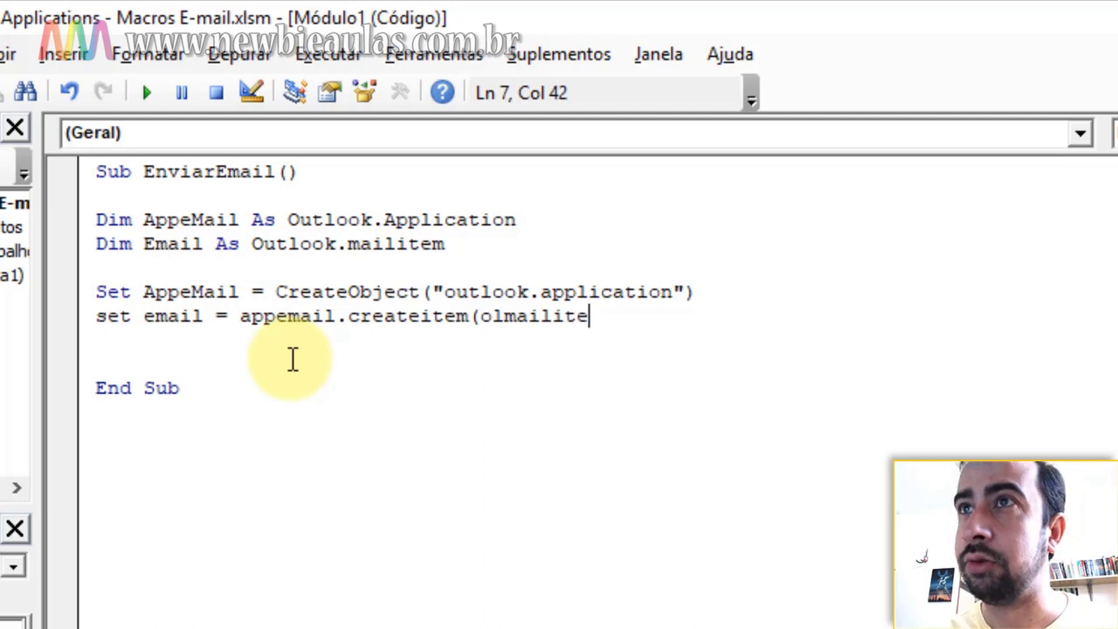
type("m)")
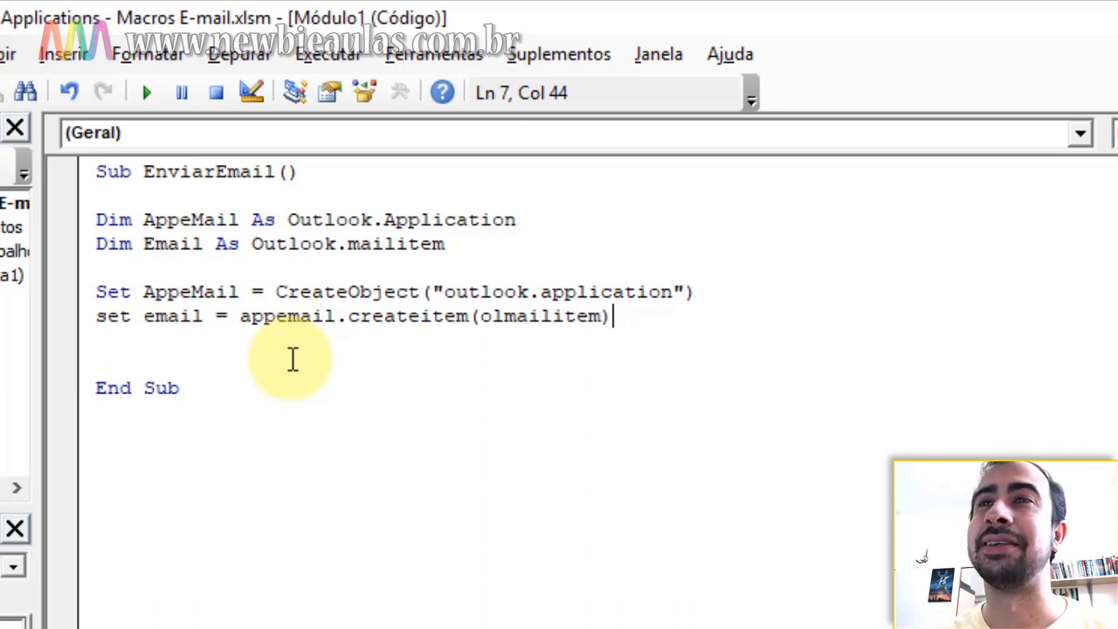
key("Return")
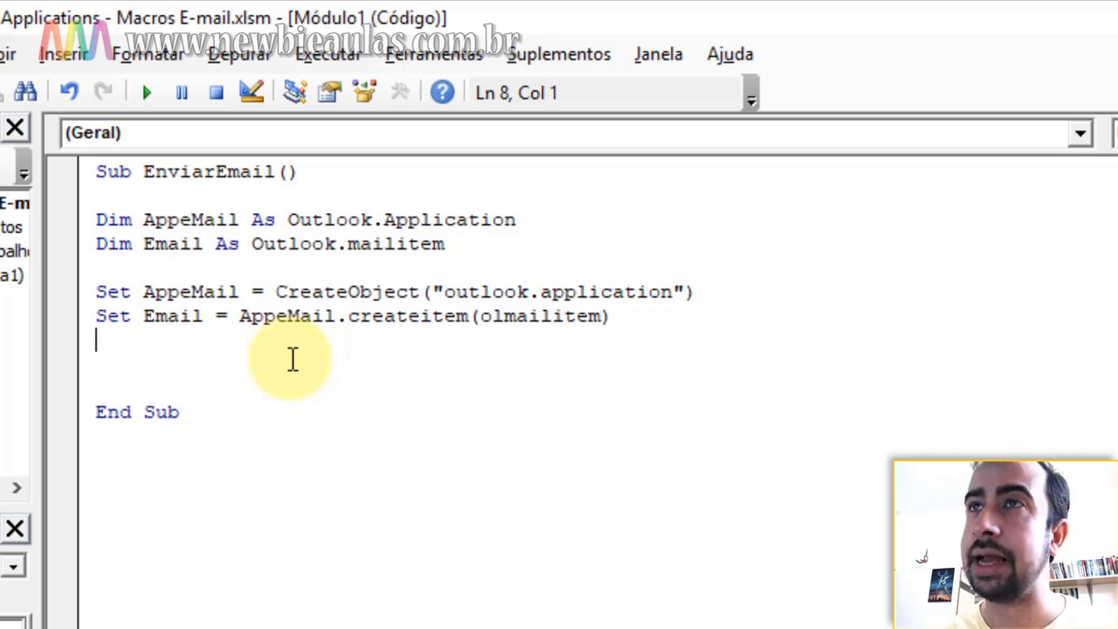
Insert a blank line after the Set Email statement
key("Return")
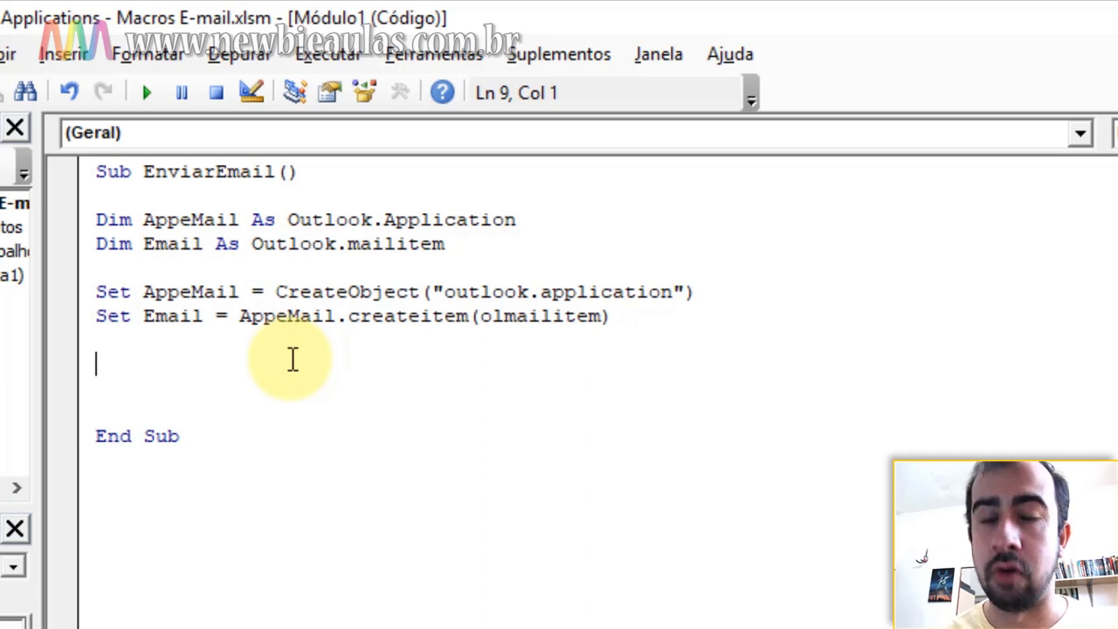
Add Application.DisplayAlerts = False below the Outlook object setup
type("a")
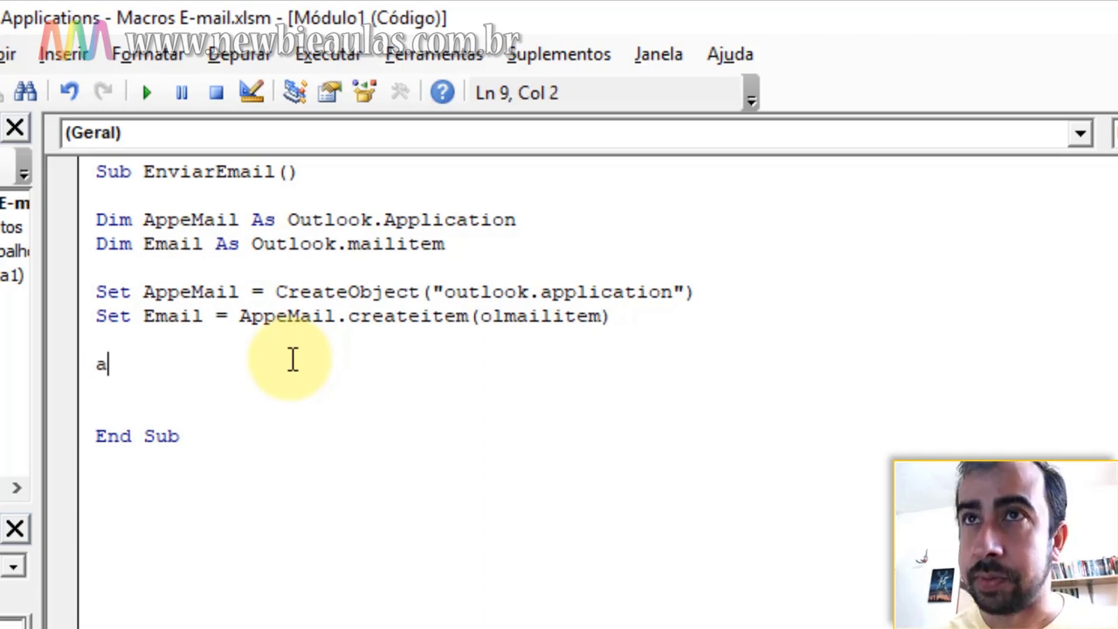
type("ppli")
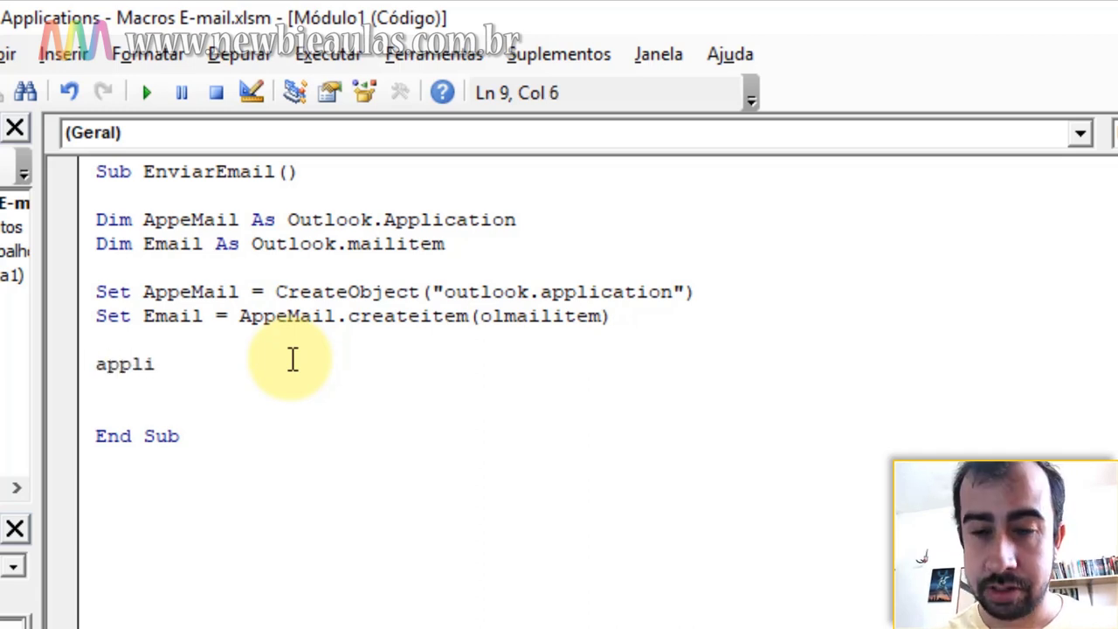
type("cat")
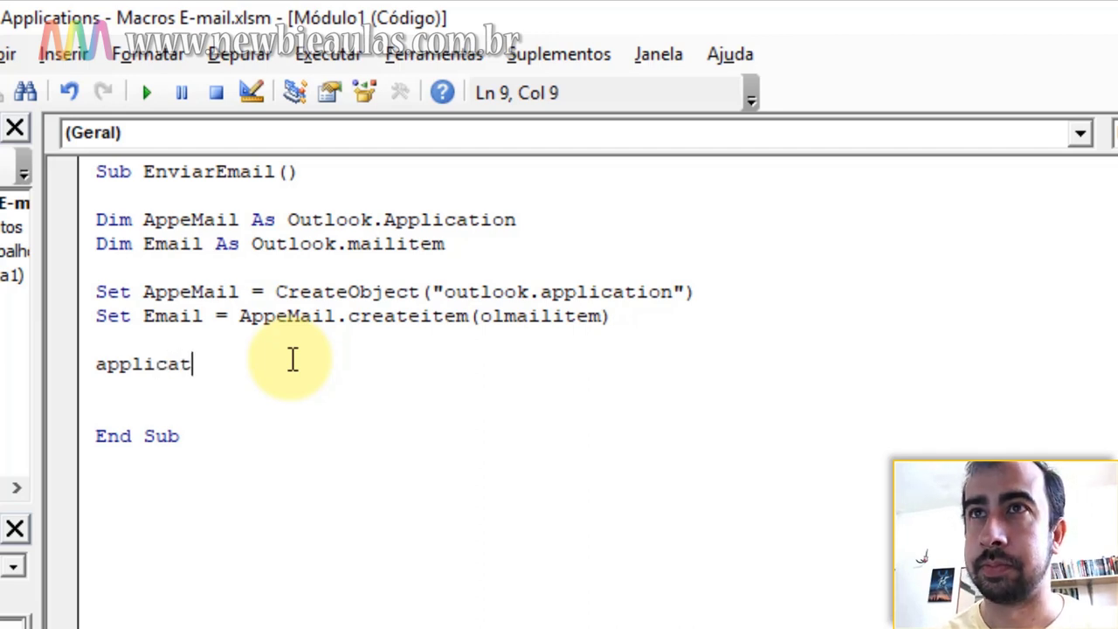
type("ion")
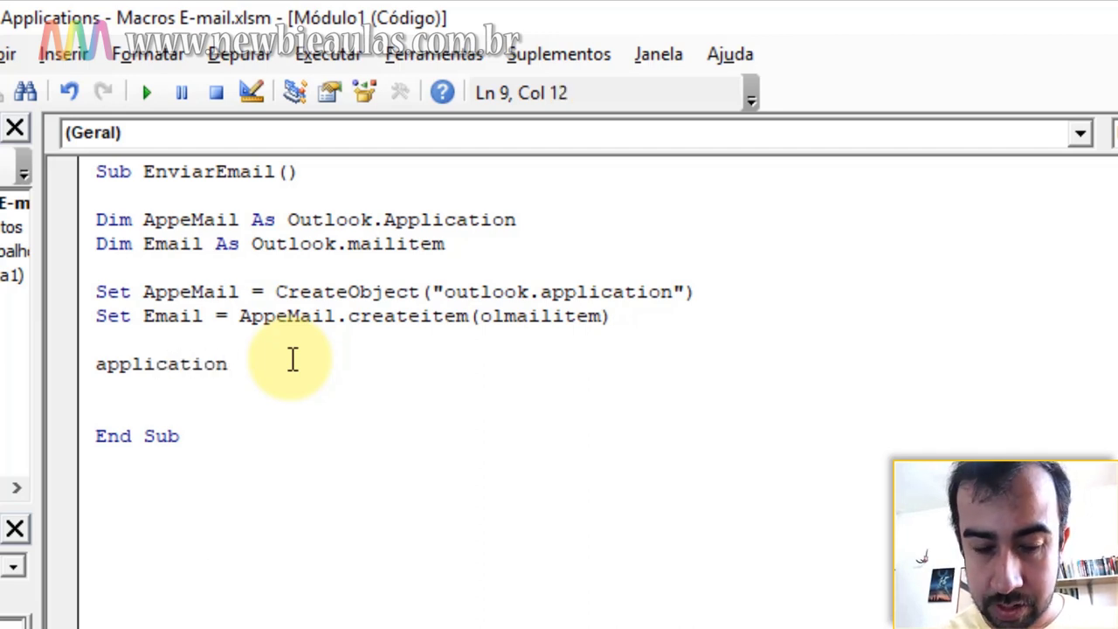
type(".displ")
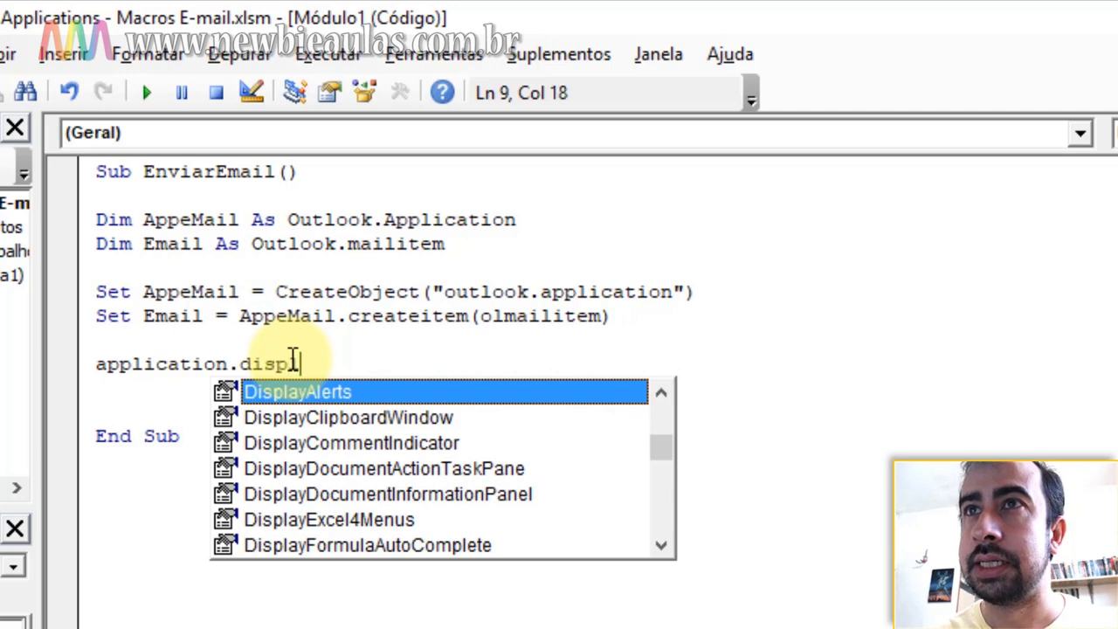
type("aya")
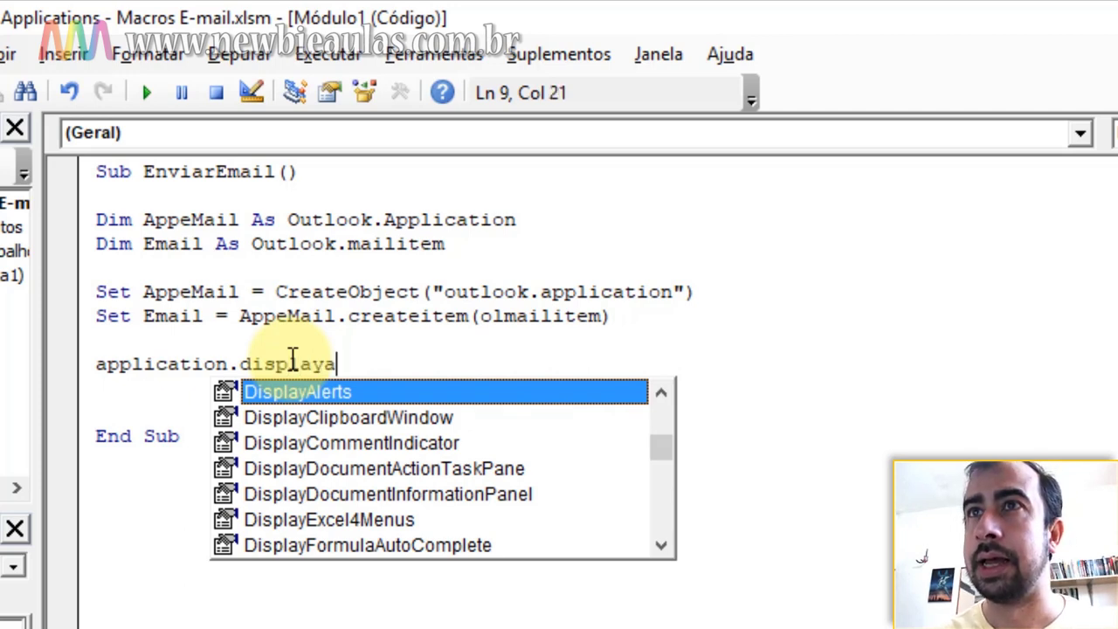
type("ler")
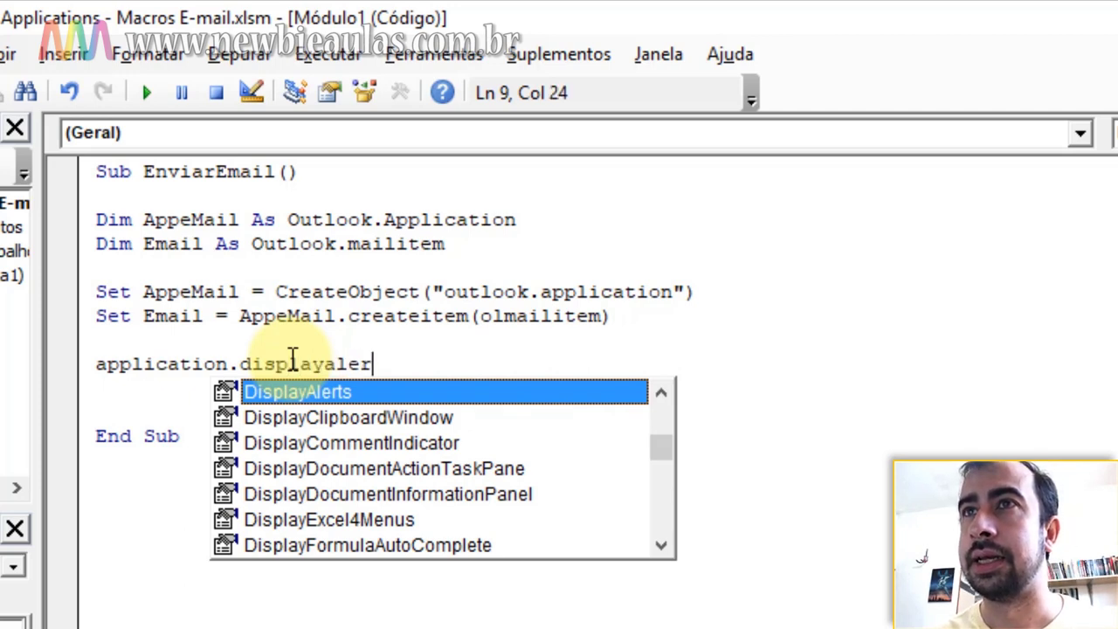
type("ts =")
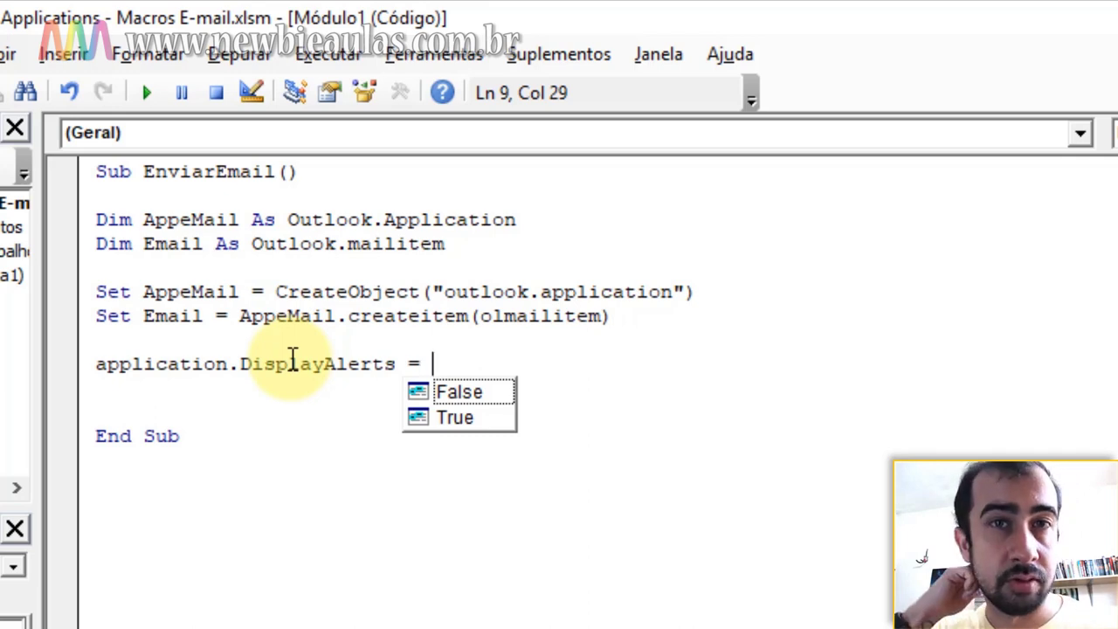
key("Down")
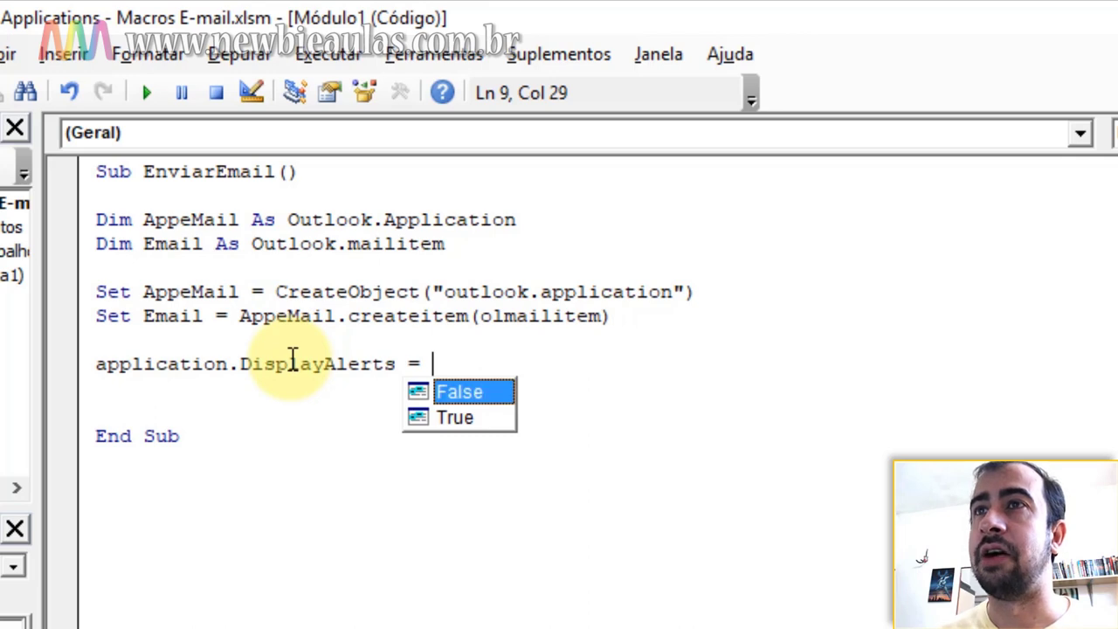
key("Return")
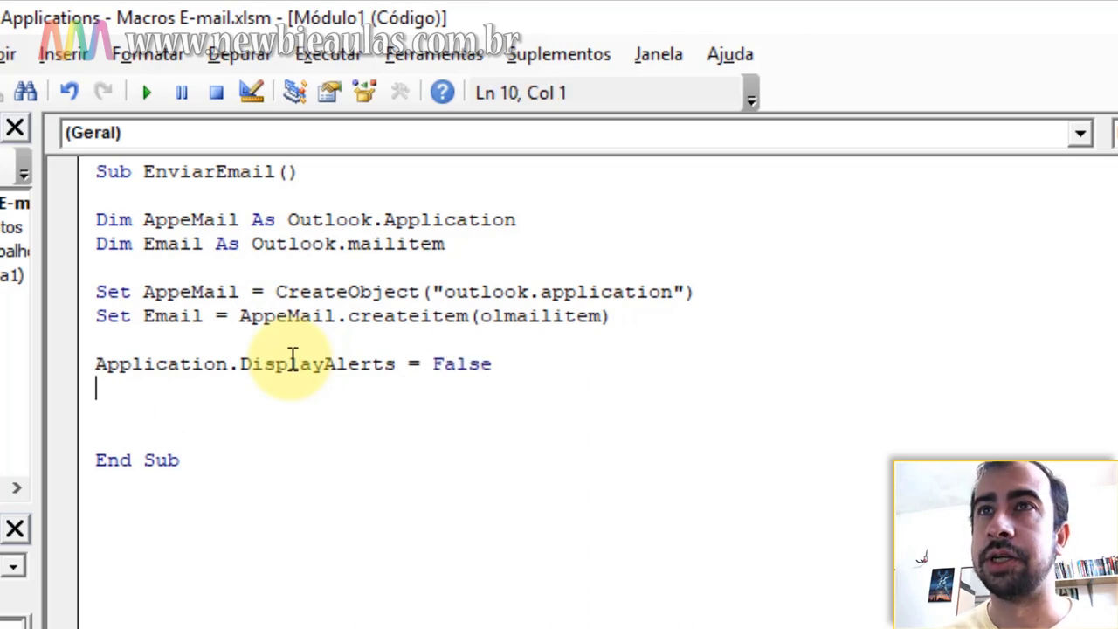
key("Down")
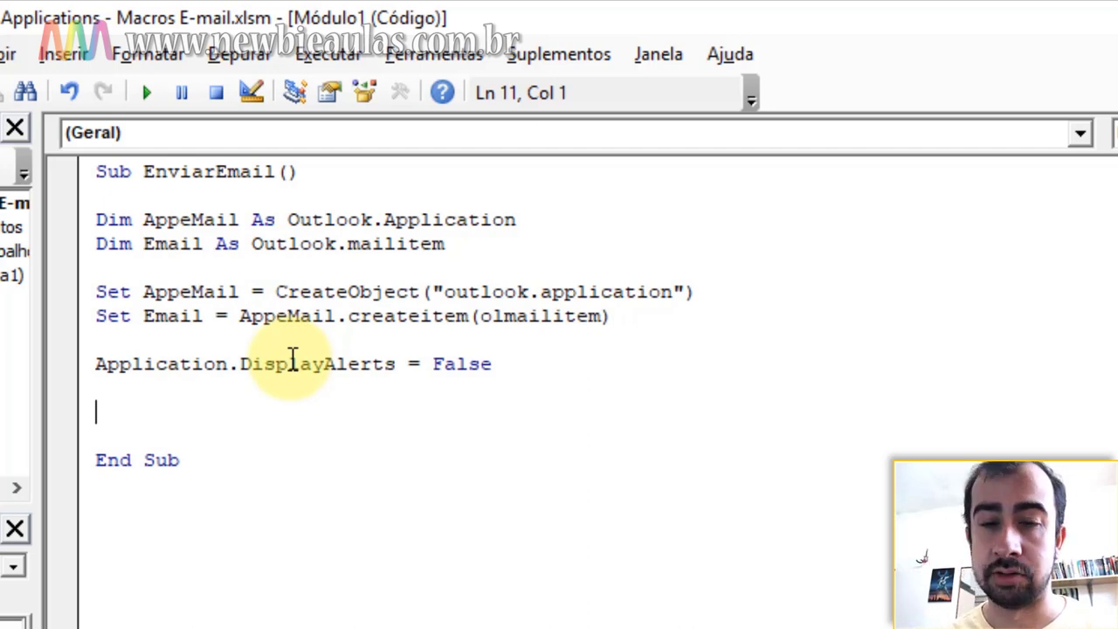
Open a With Email block containing an indented .to= line with no recipient yet
type("w")
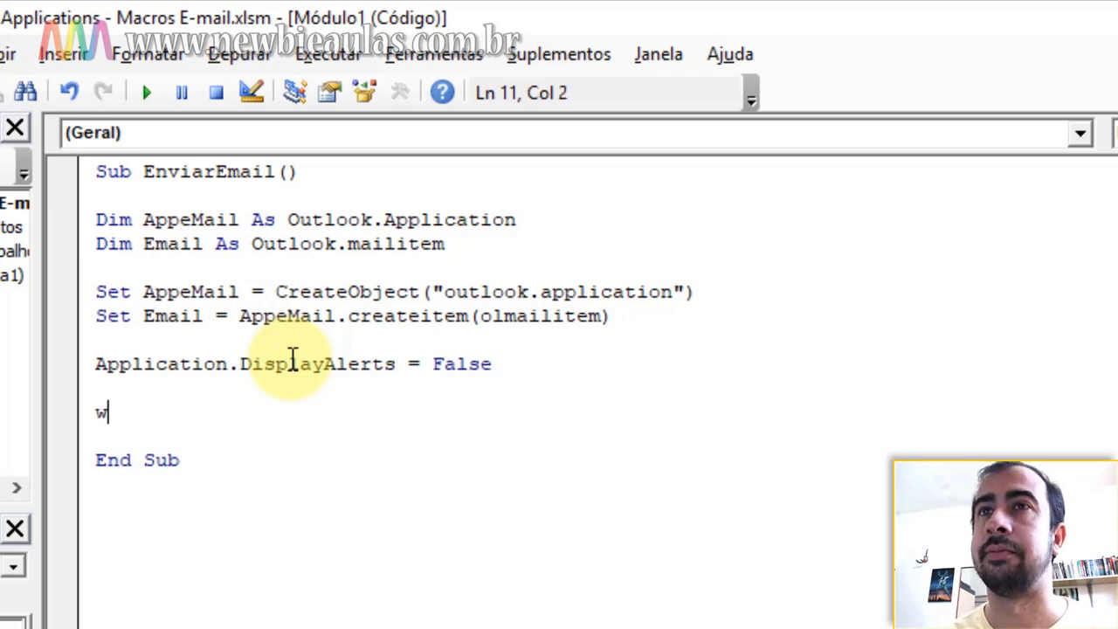
type("it")
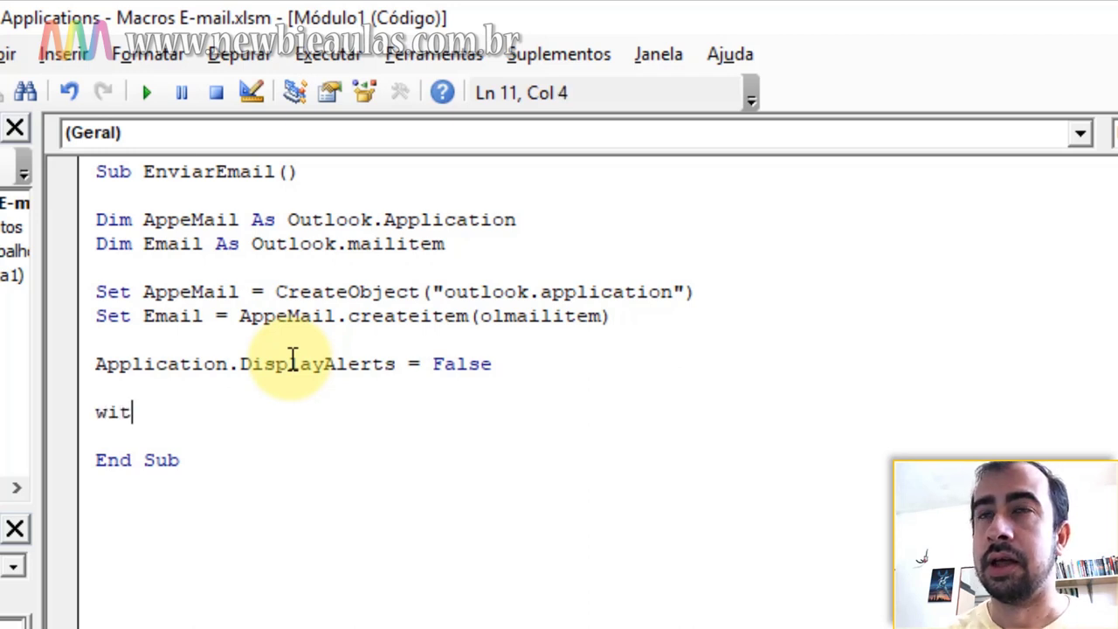
type("h")
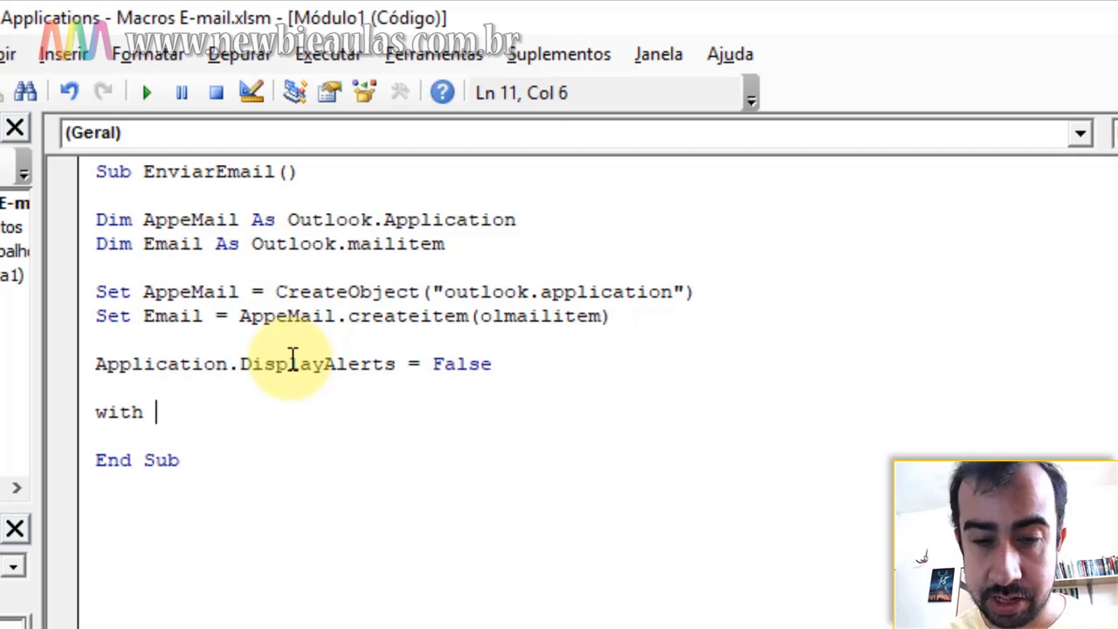
type("email")
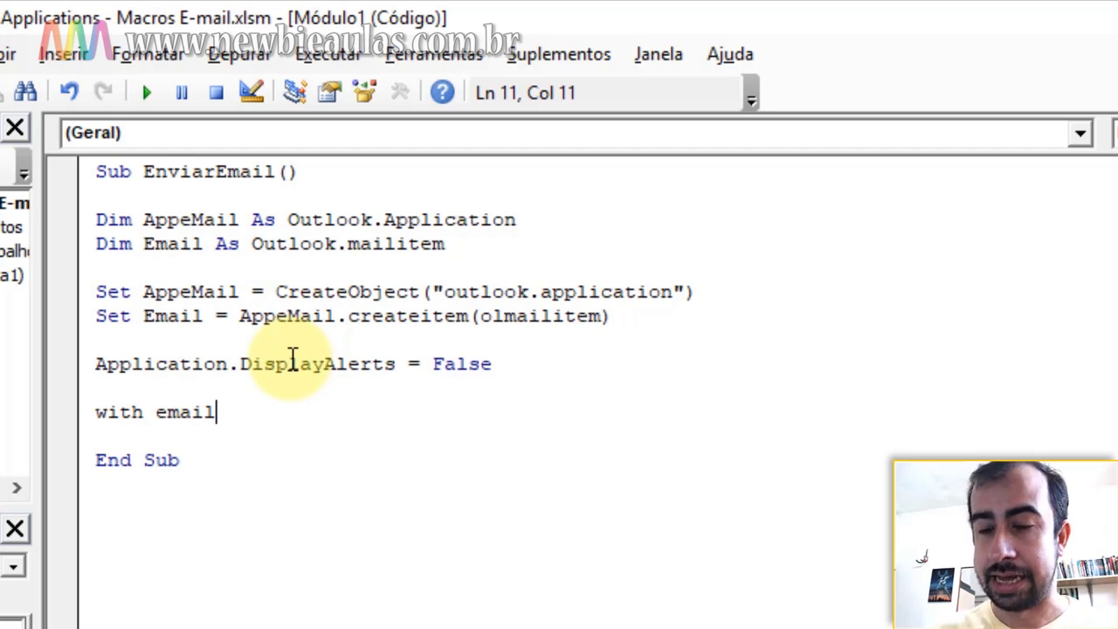
key("Return")
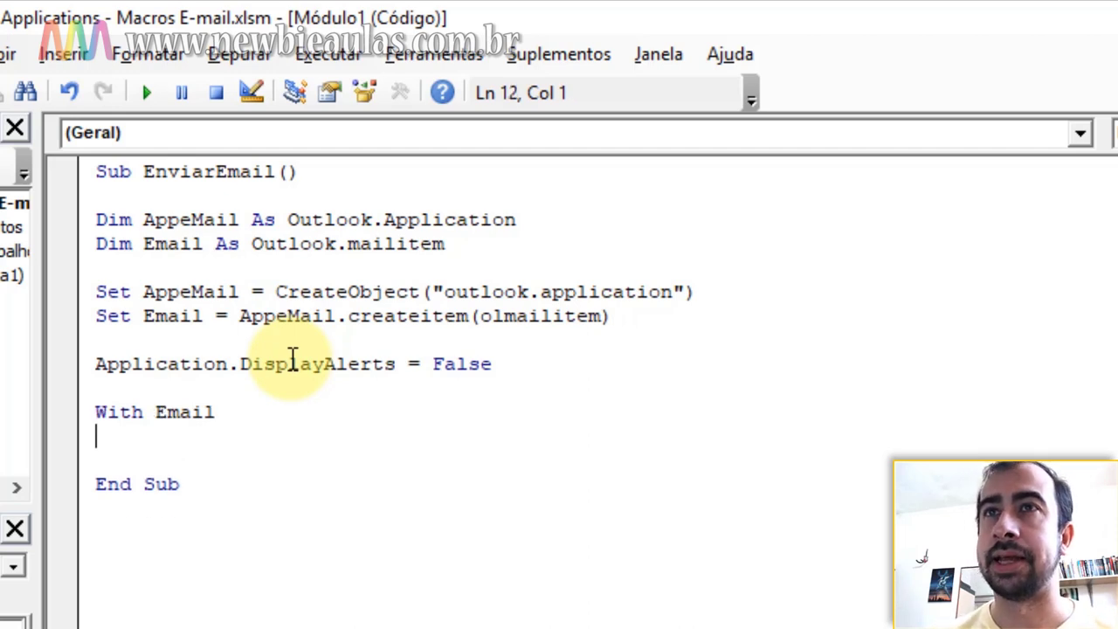
key("Return")
key("Tab")
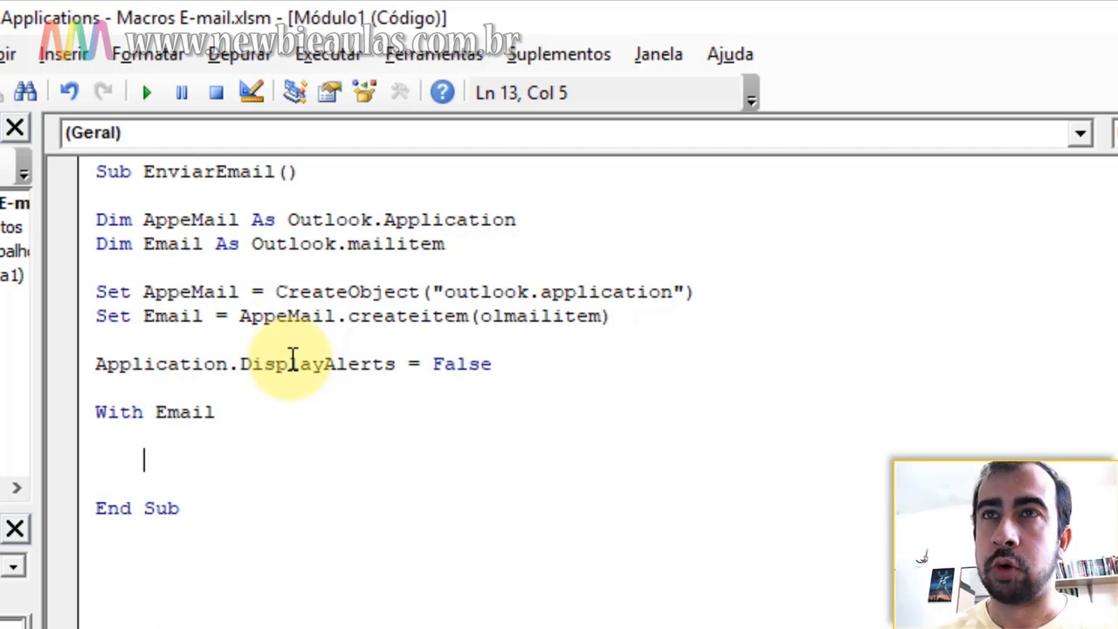
type(".")
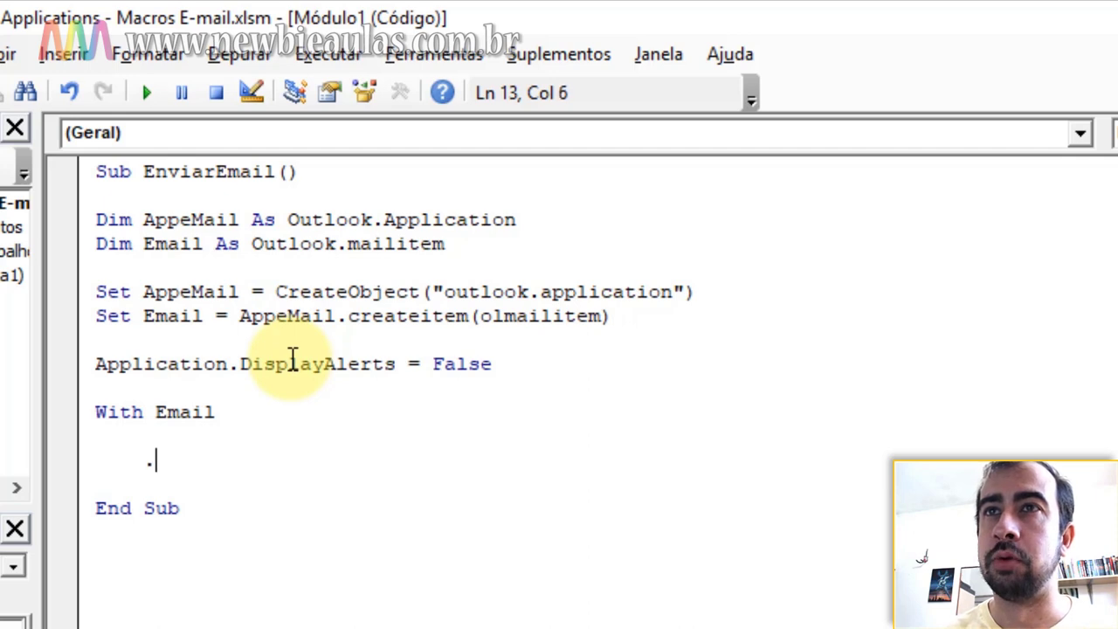
type("to")
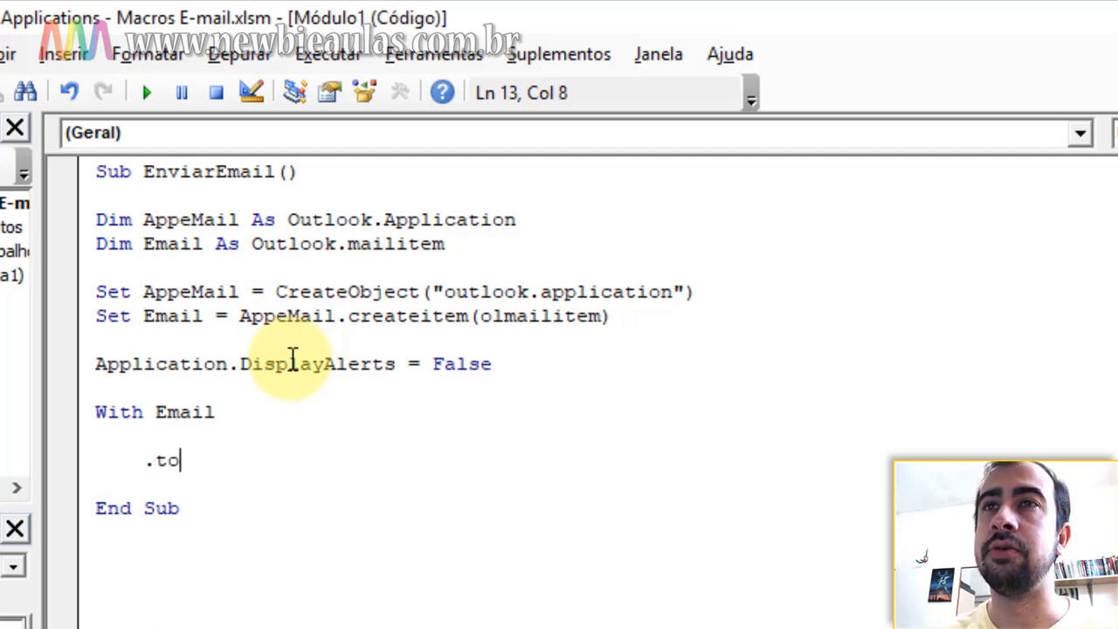
type("=")
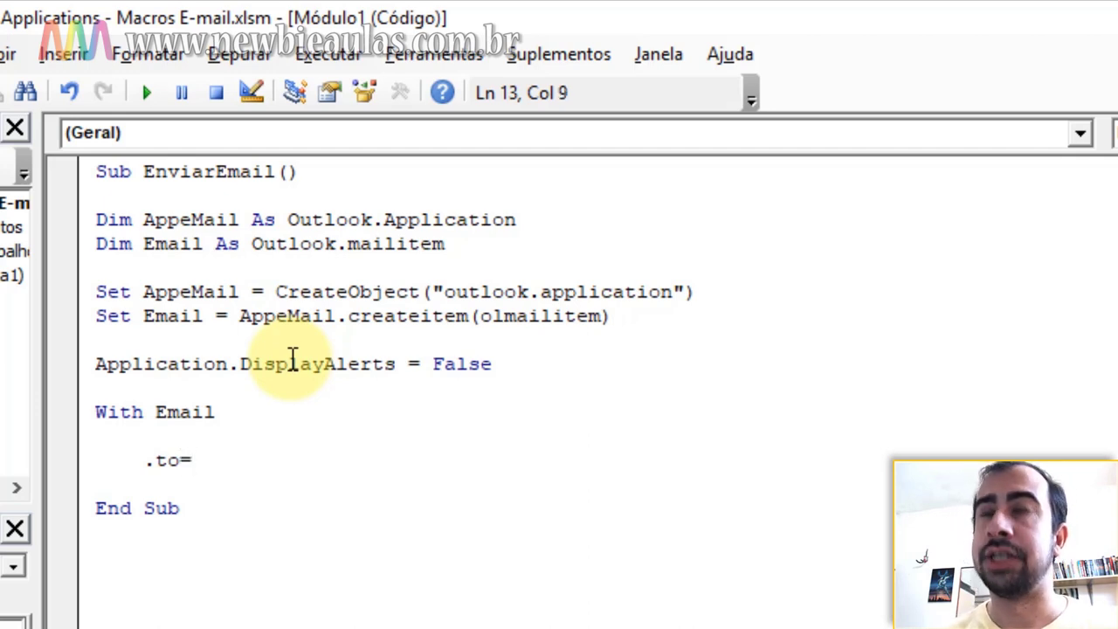
type("\"")
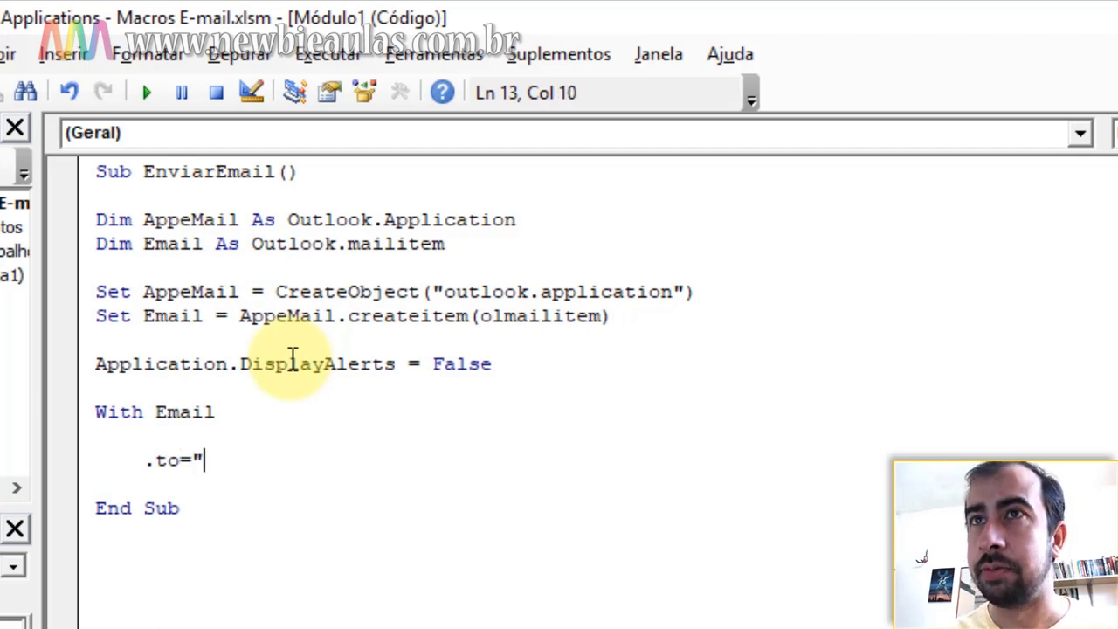
type("don")
key("BackSpace")
key("BackSpace")
key("BackSpace")
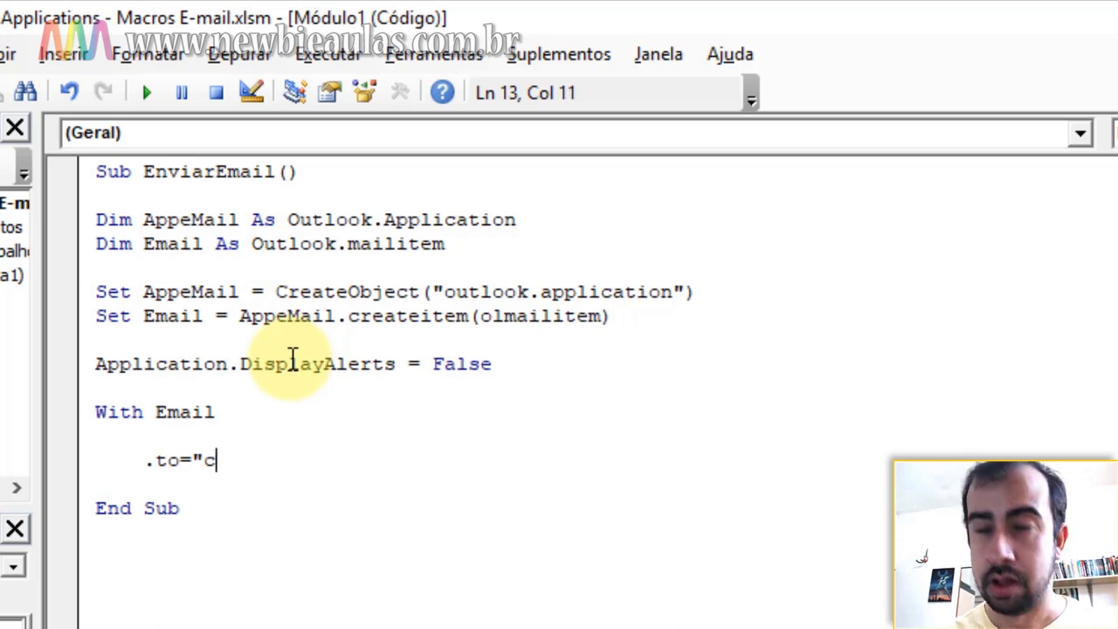
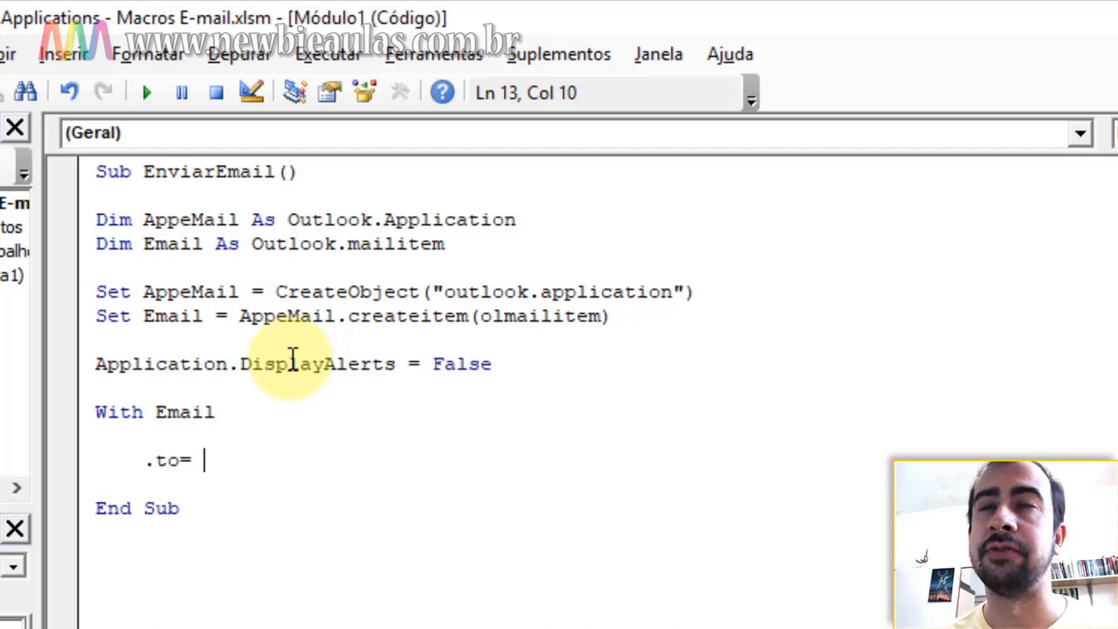
Set .to to InputBox("Digite o e-mail de destino:", "Destinatário") to prompt for the recipient
type("in")
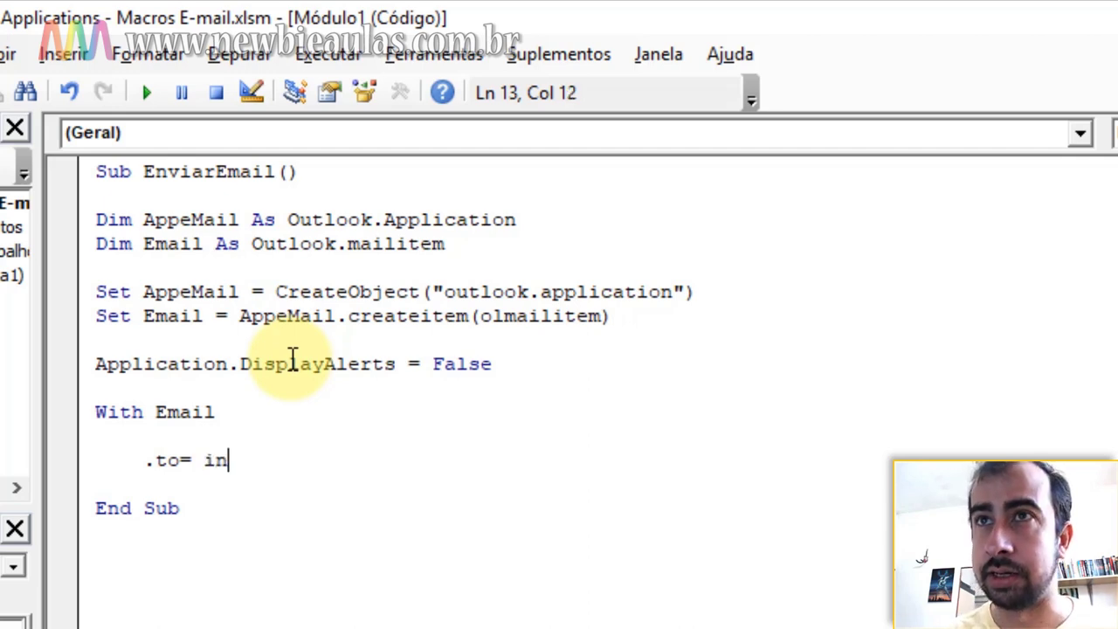
type("putbo")
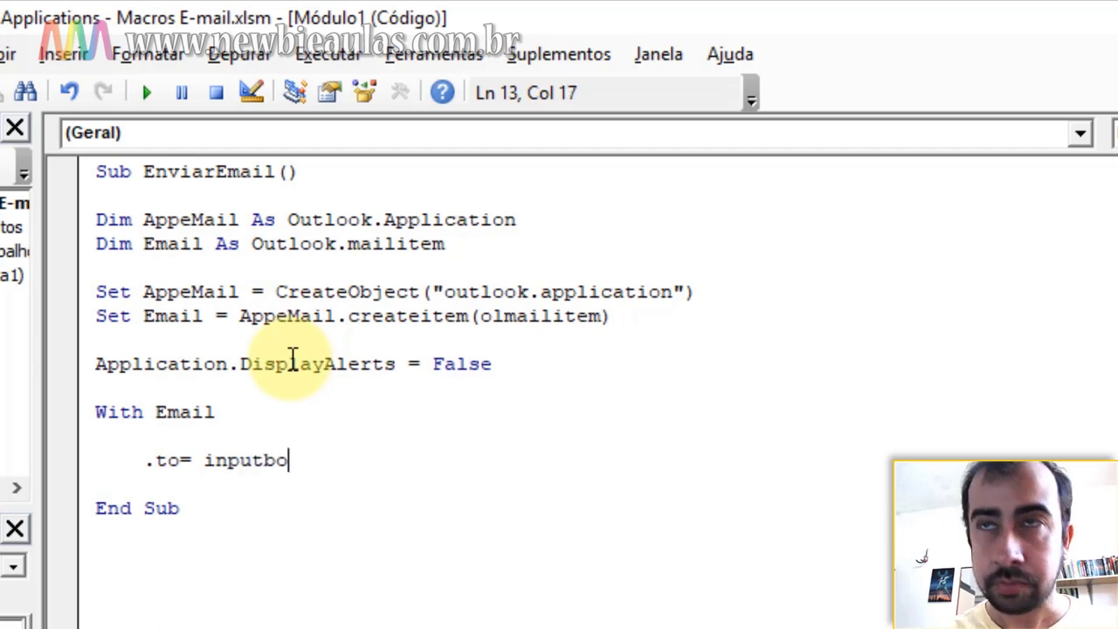
type("x")
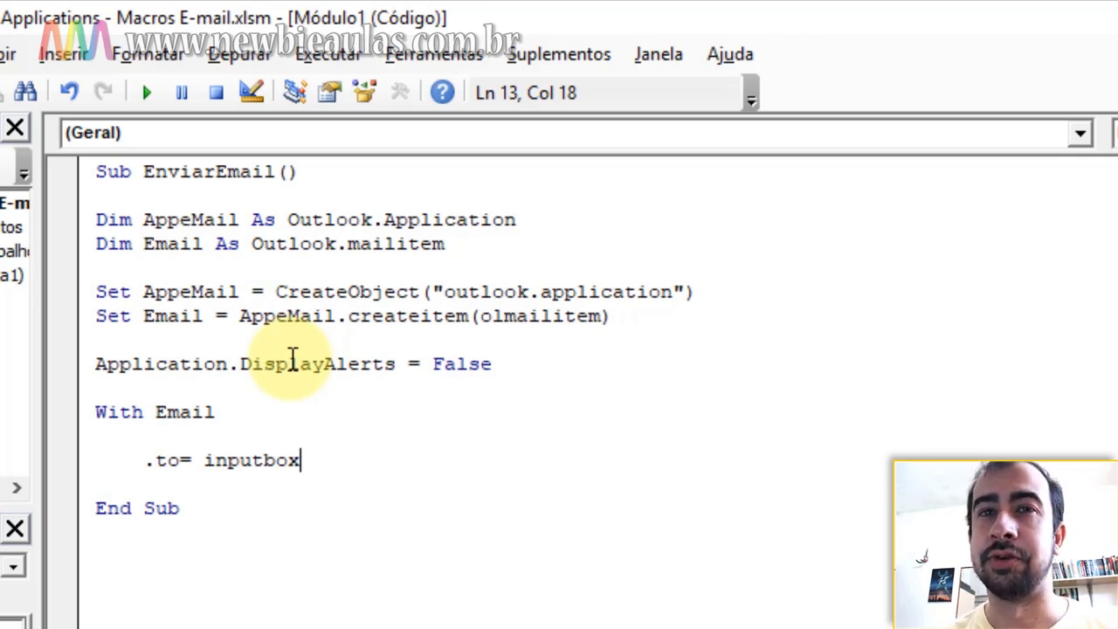
type("(")
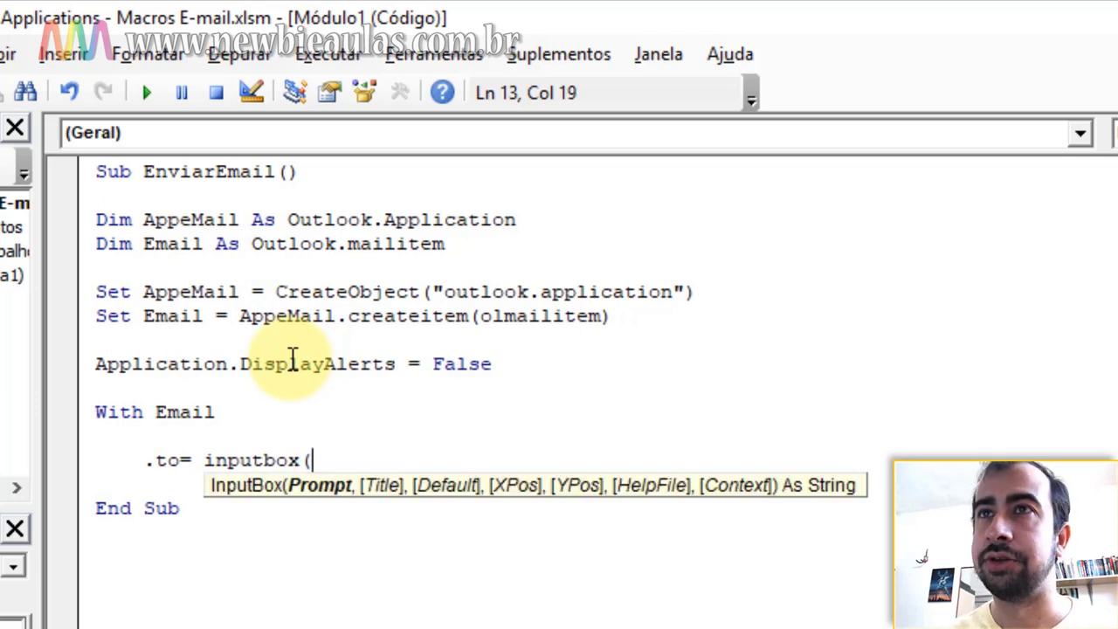
type("\"")
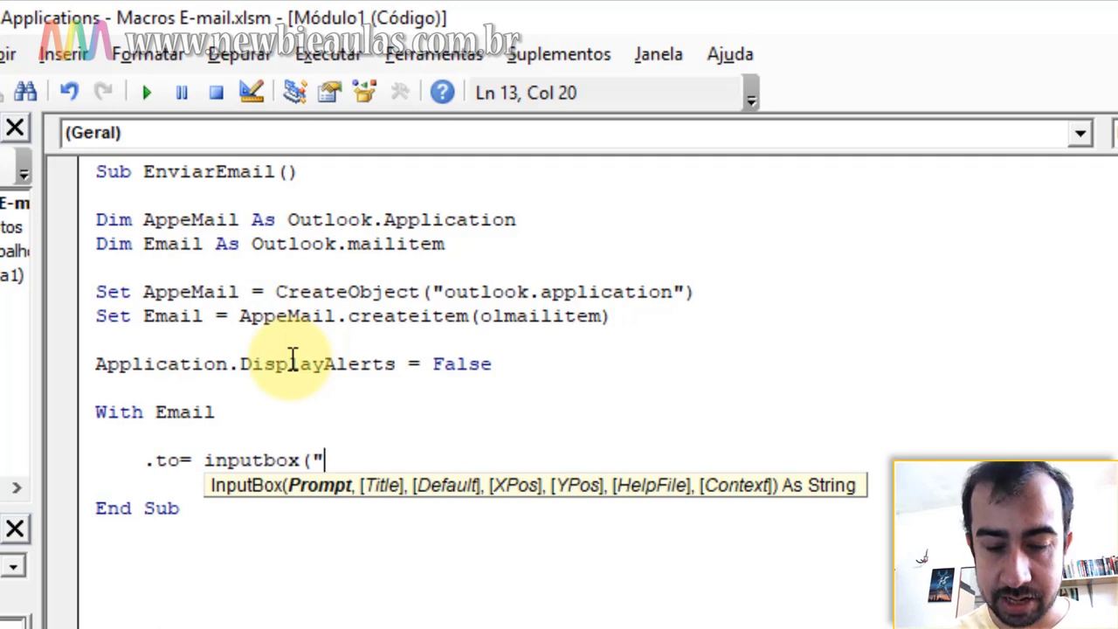
type("Digitde")
key("BackSpace")
key("BackSpace")
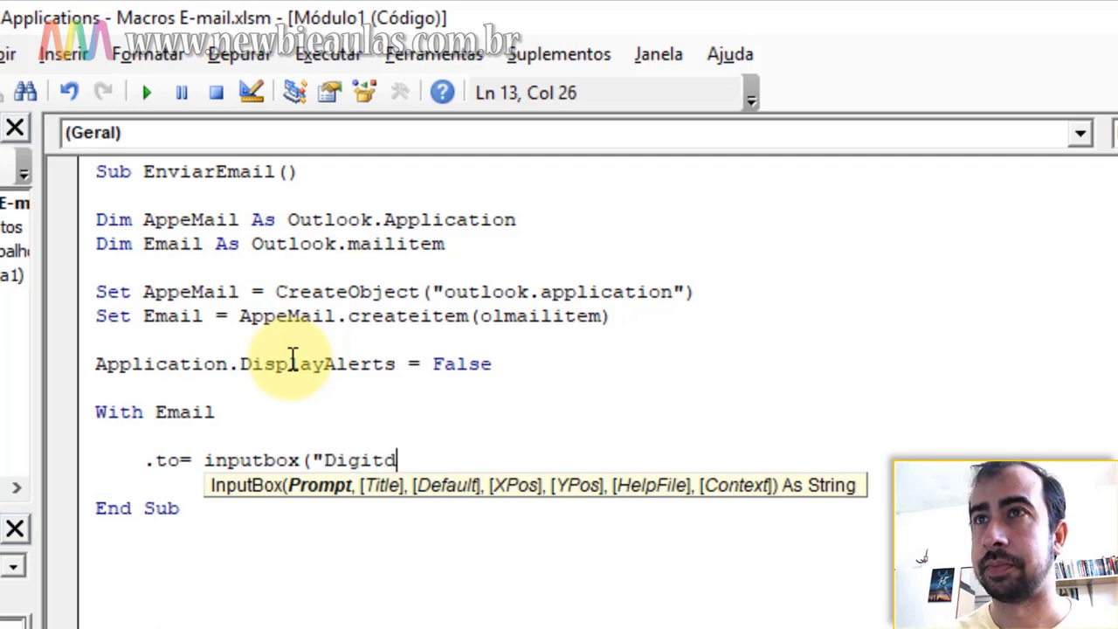
key("BackSpace")
type("e seu ")
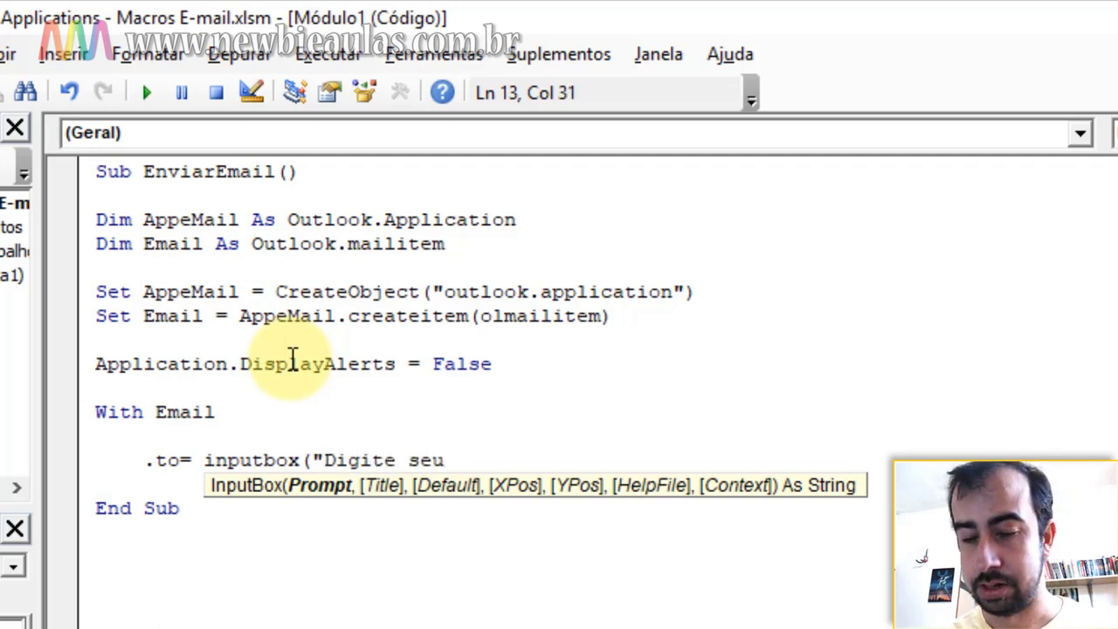
type("e-ma")
key("BackSpace")
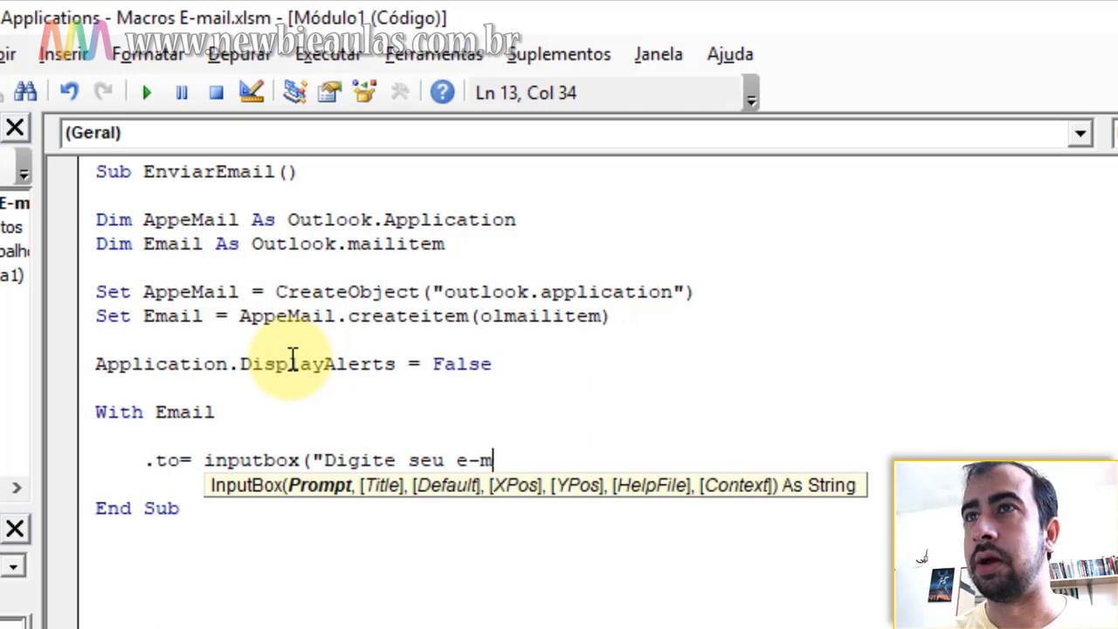
key("BackSpace")
key("BackSpace")
key("BackSpace")
type("o e-m")
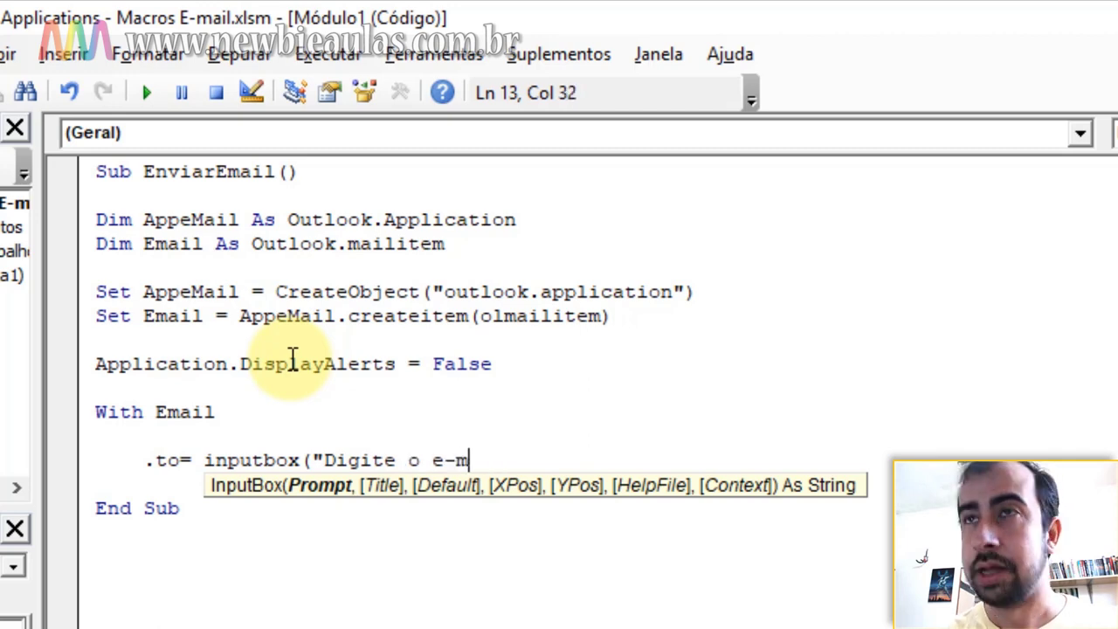
type("ail de destin")
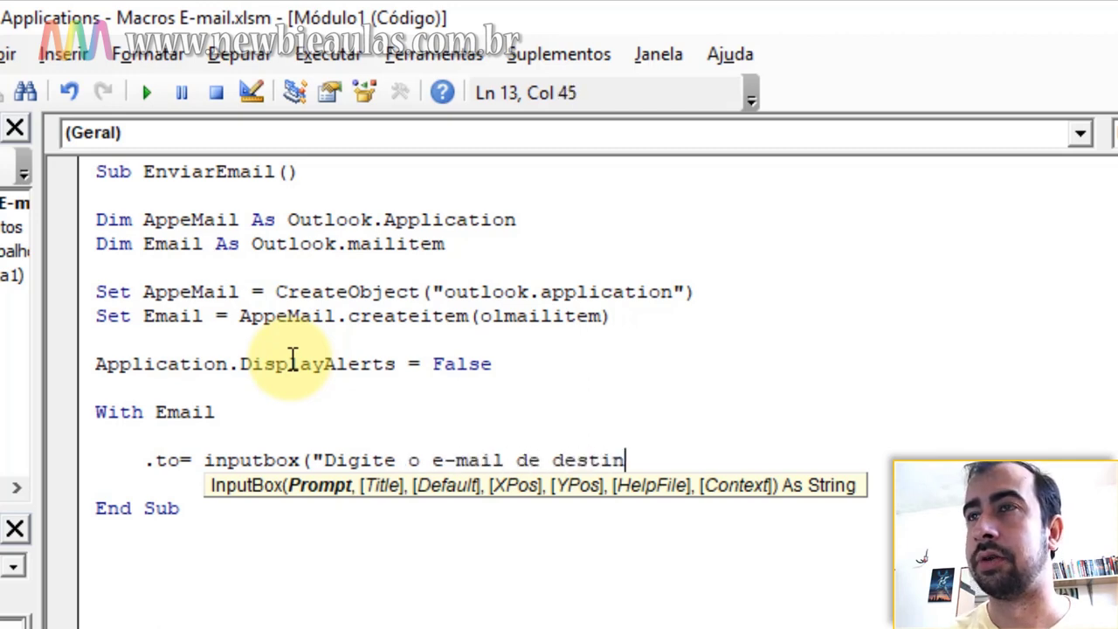
type("o:\"")
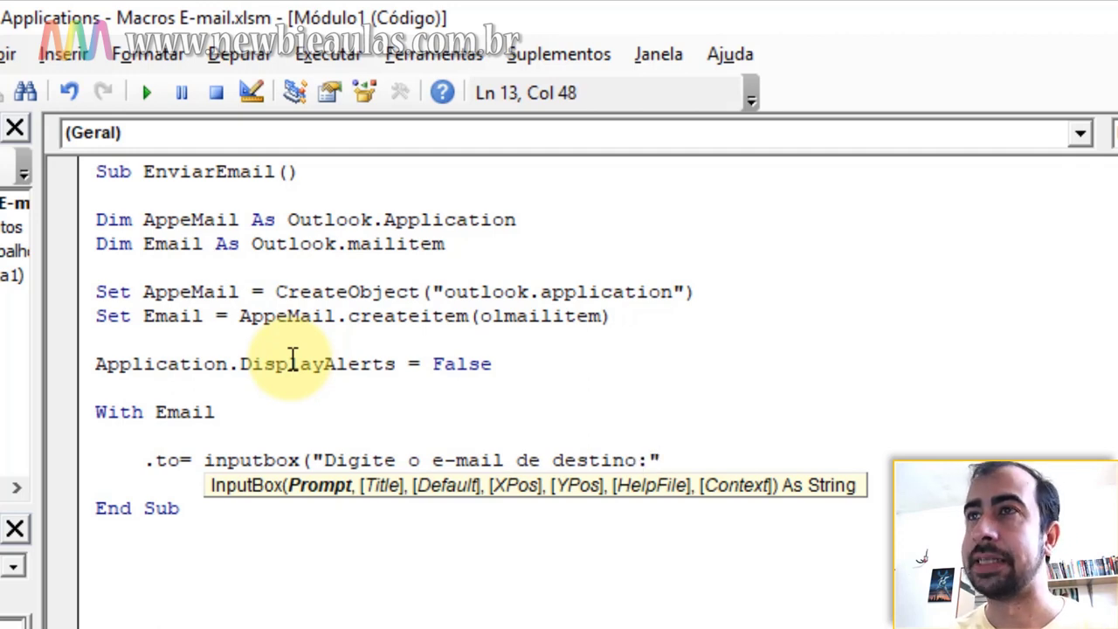
type(",")
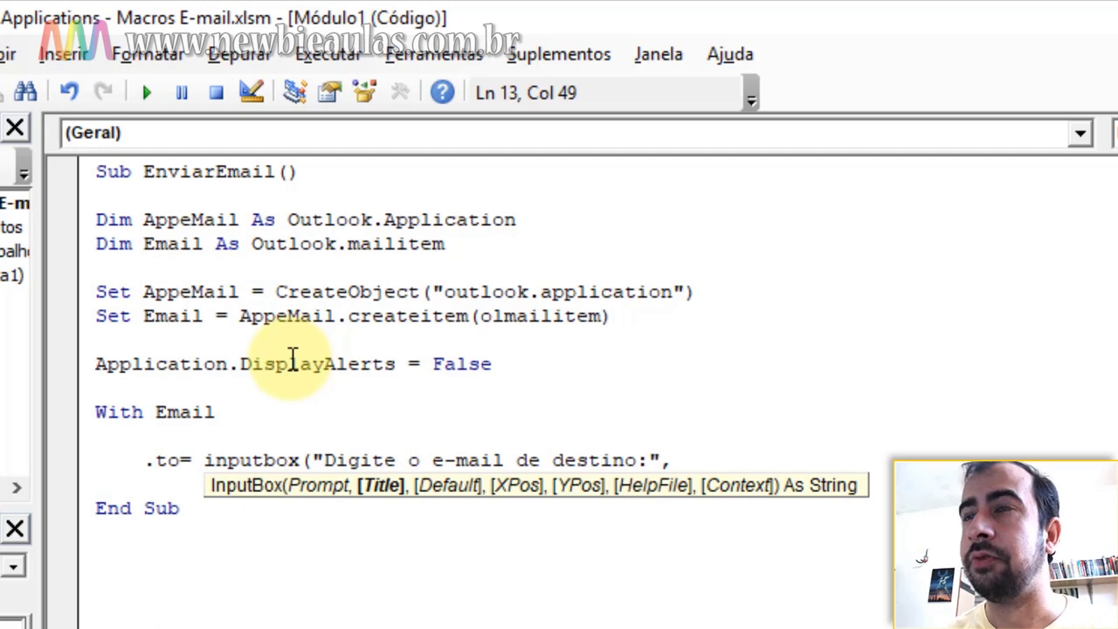
type("\"")
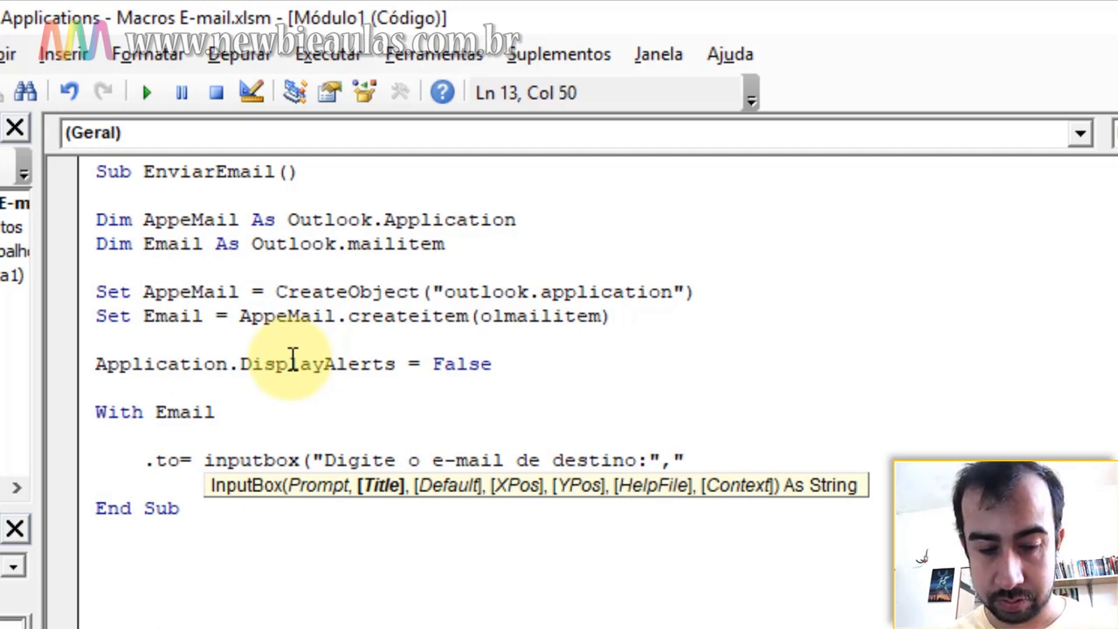
type("Desti")
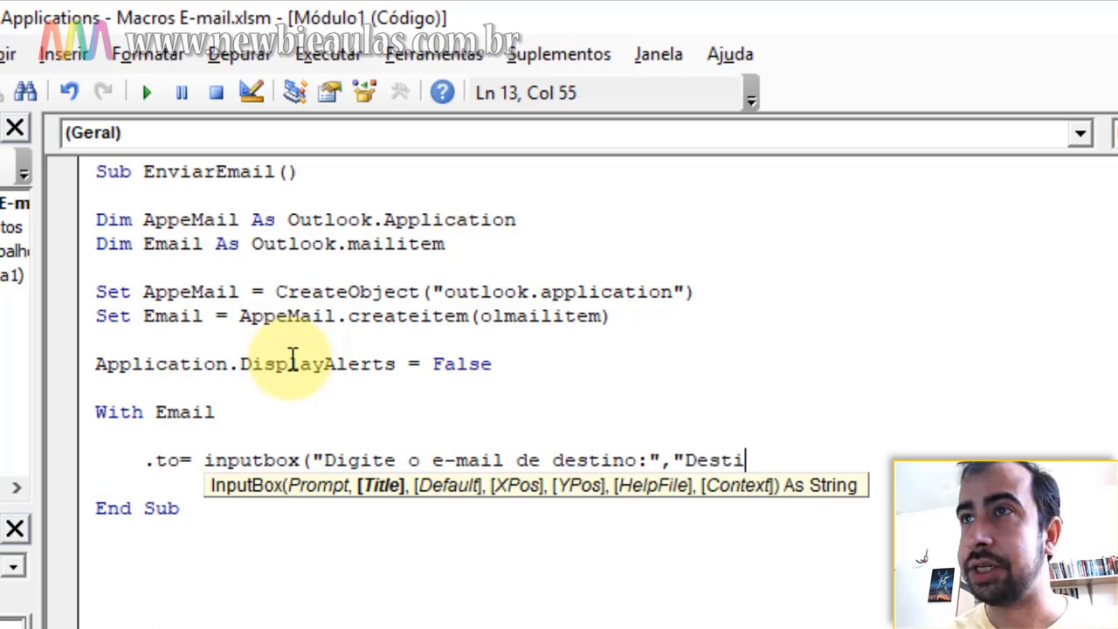
type("na")
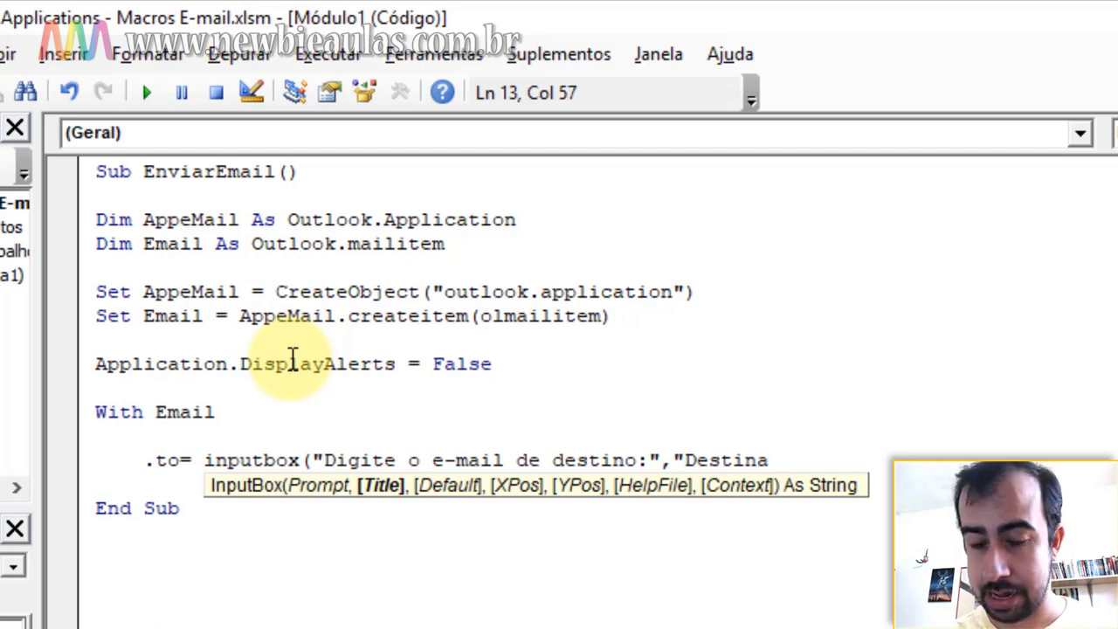
type("tário\"")
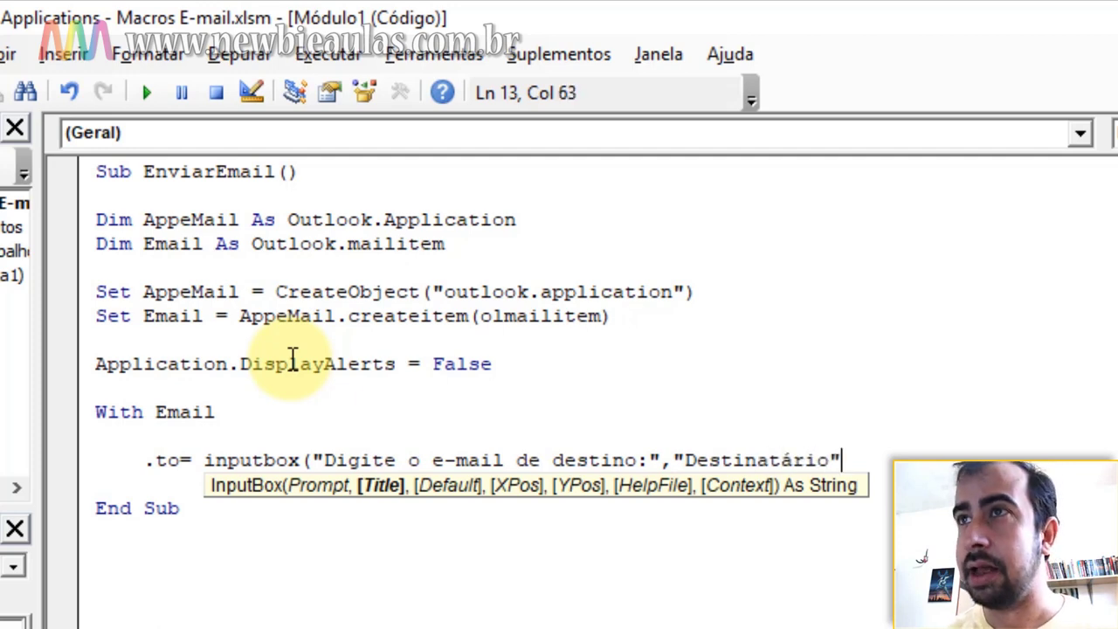
type(")")
key("Return")
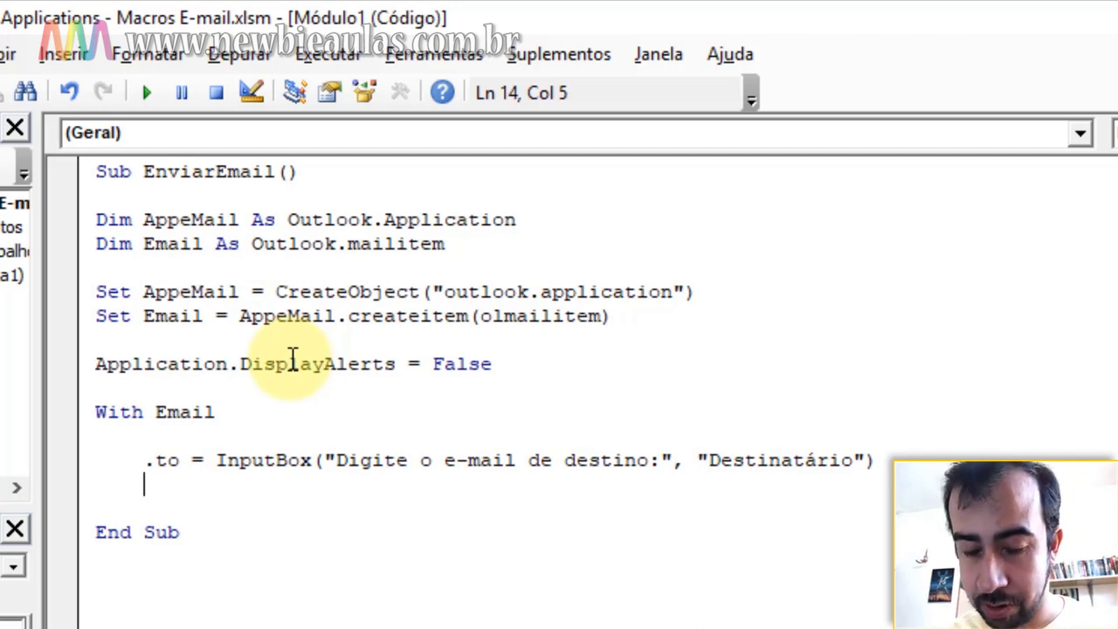
Add blank carbon-copy lines .cc = "" and .bcc = "" inside the With Email block
type(".cc")
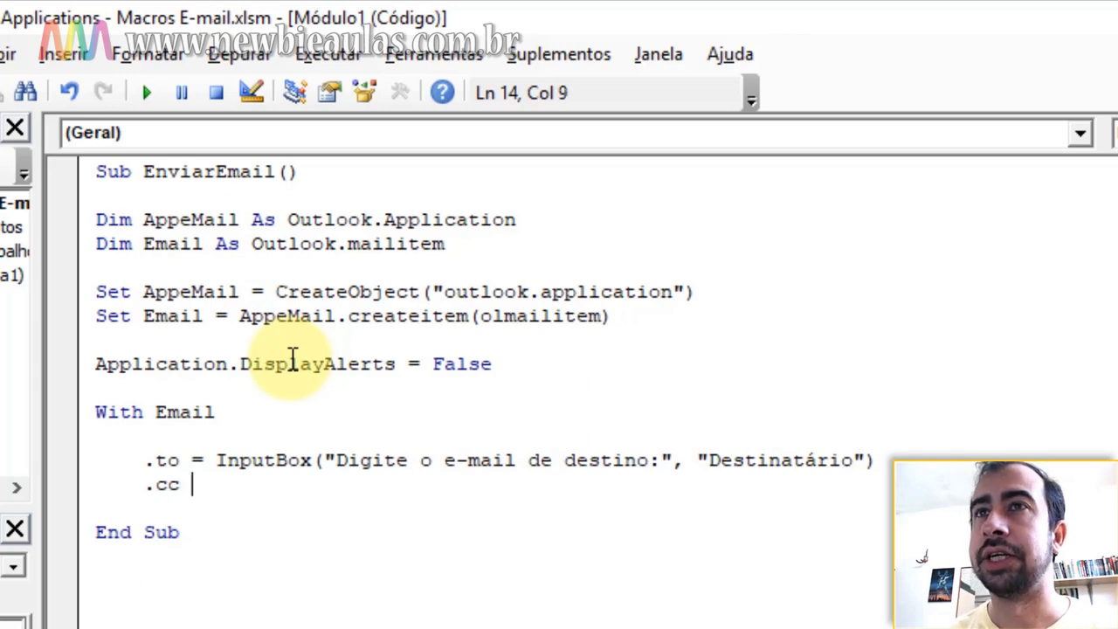
type("= \"")
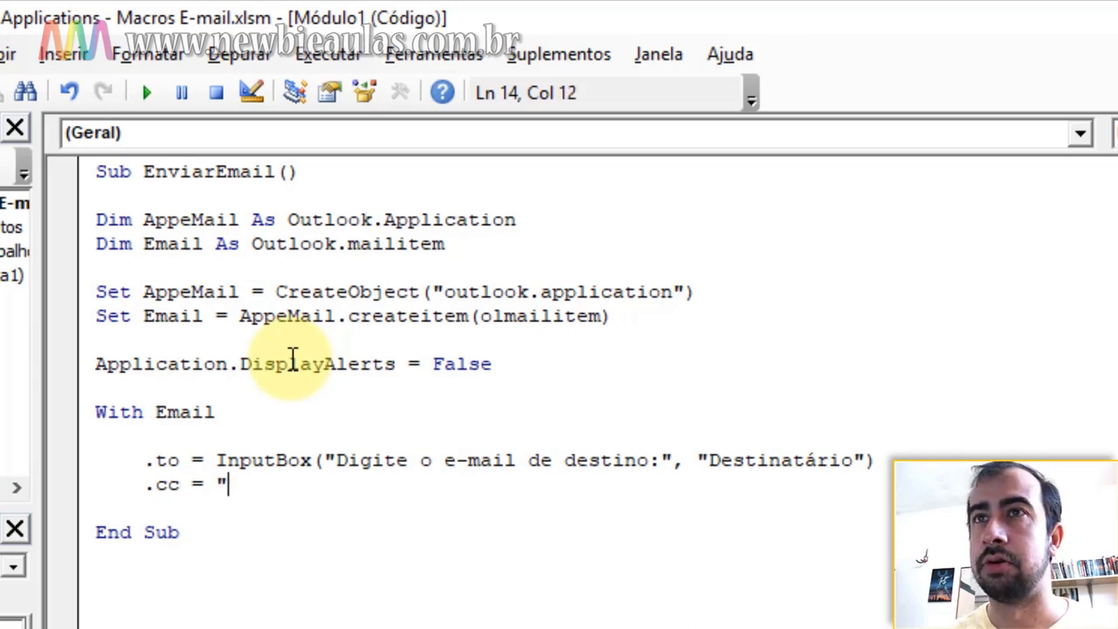
type("\"")
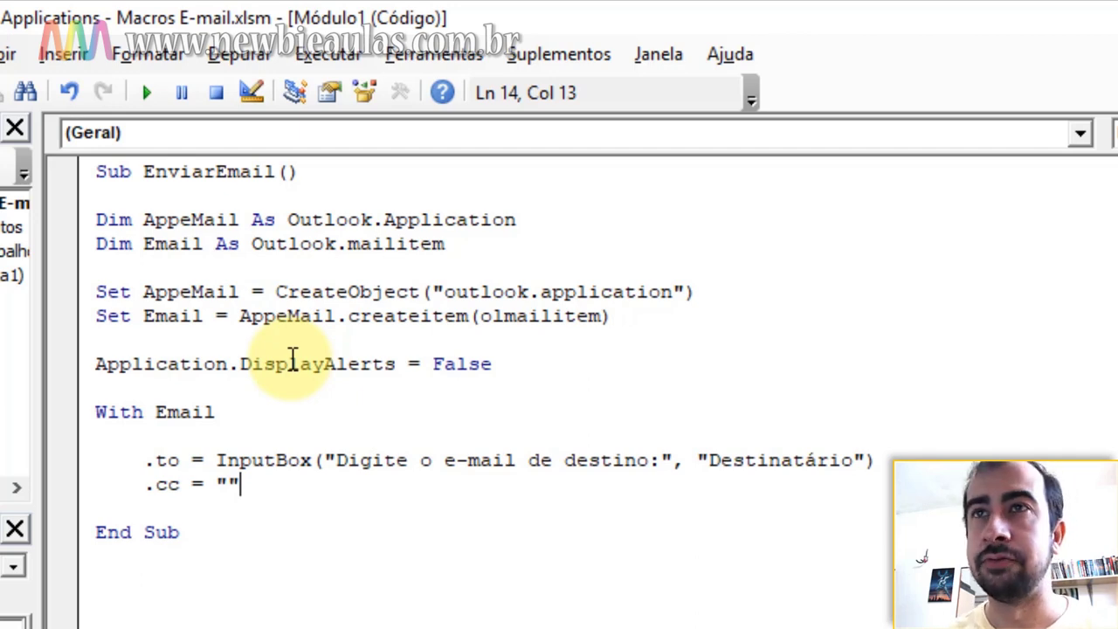
key("Return")
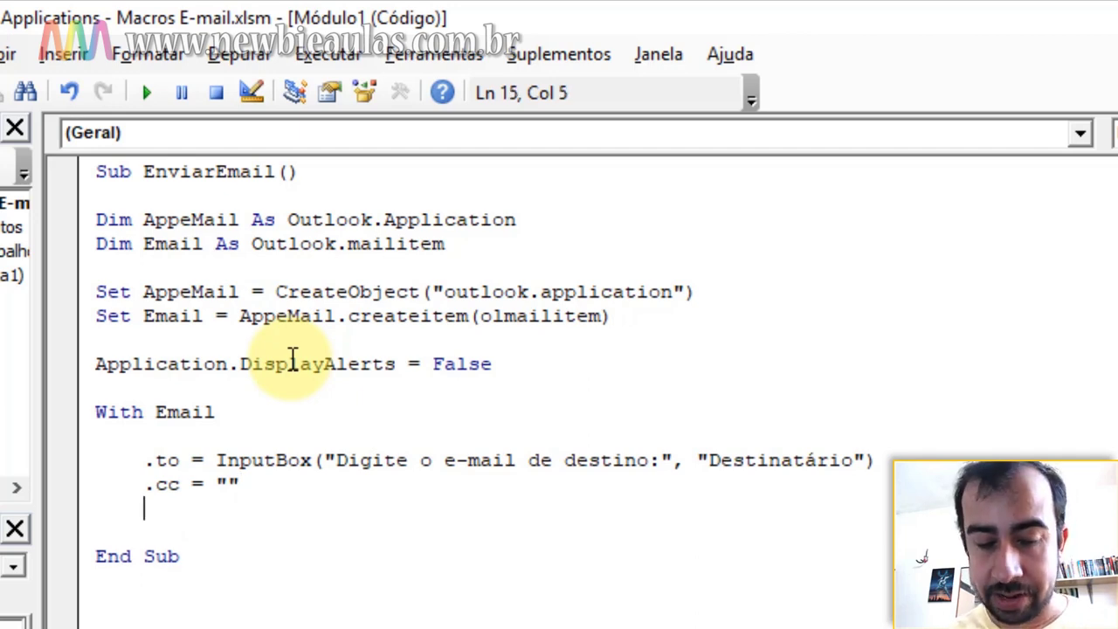
type(".bcc")
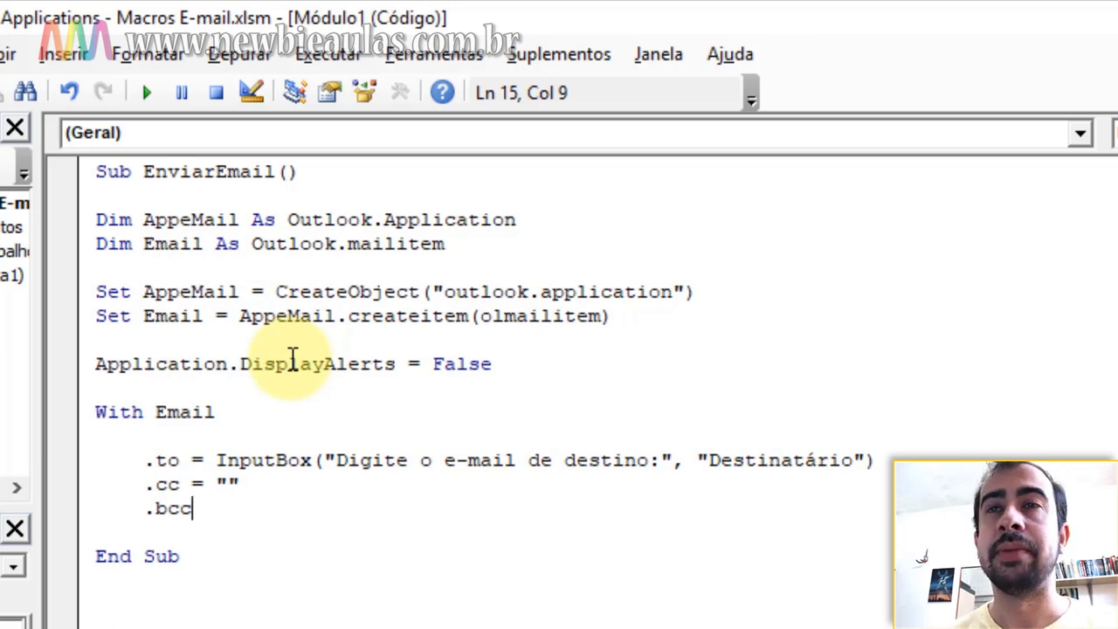
type(" = ")
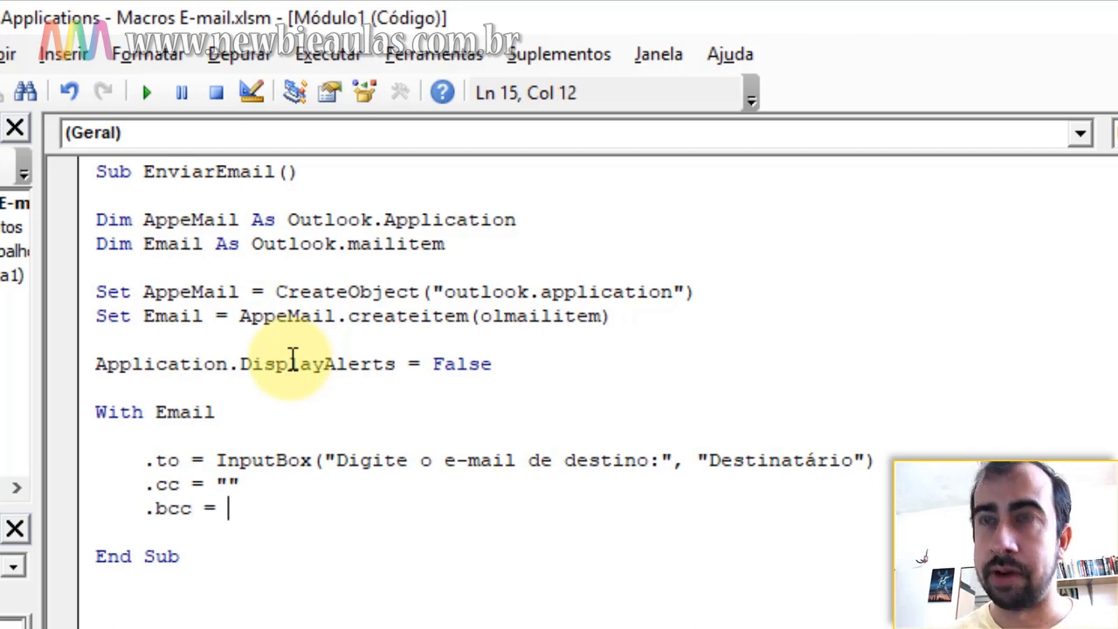
type("\"\"")
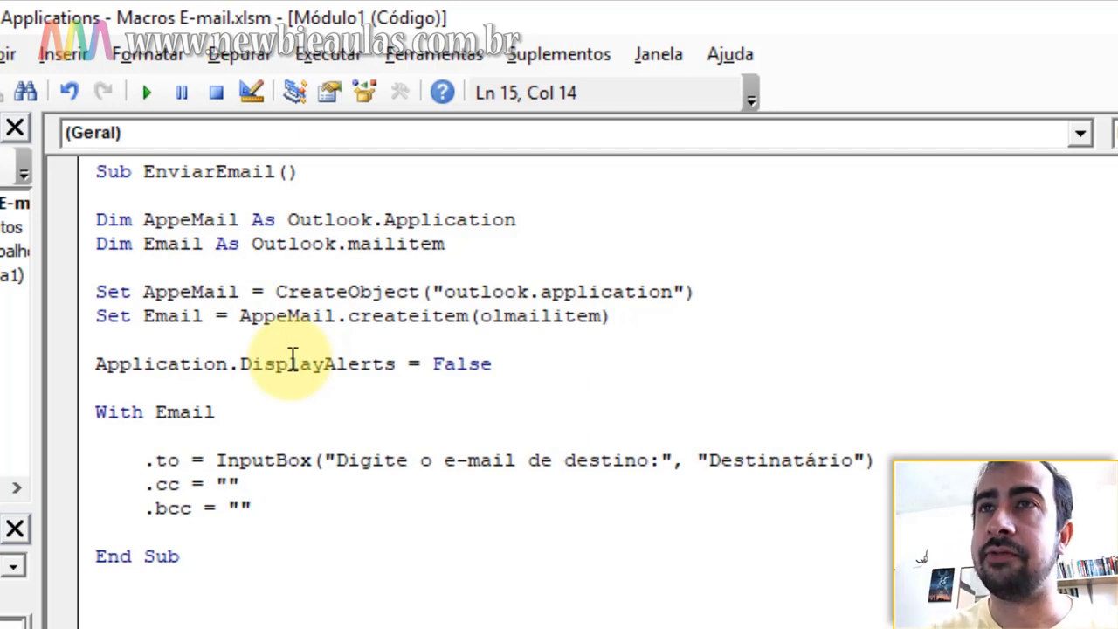
key("Return")
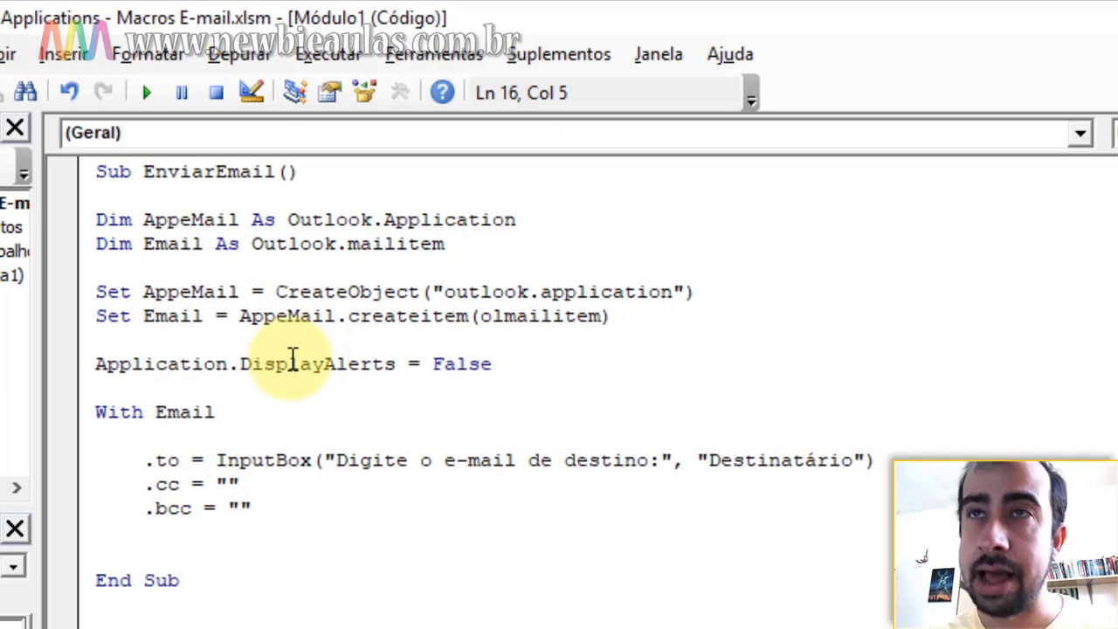
Add the line .Subject = InputBox("Digite o assunto:", "Assunto!") below .bcc
type(".")
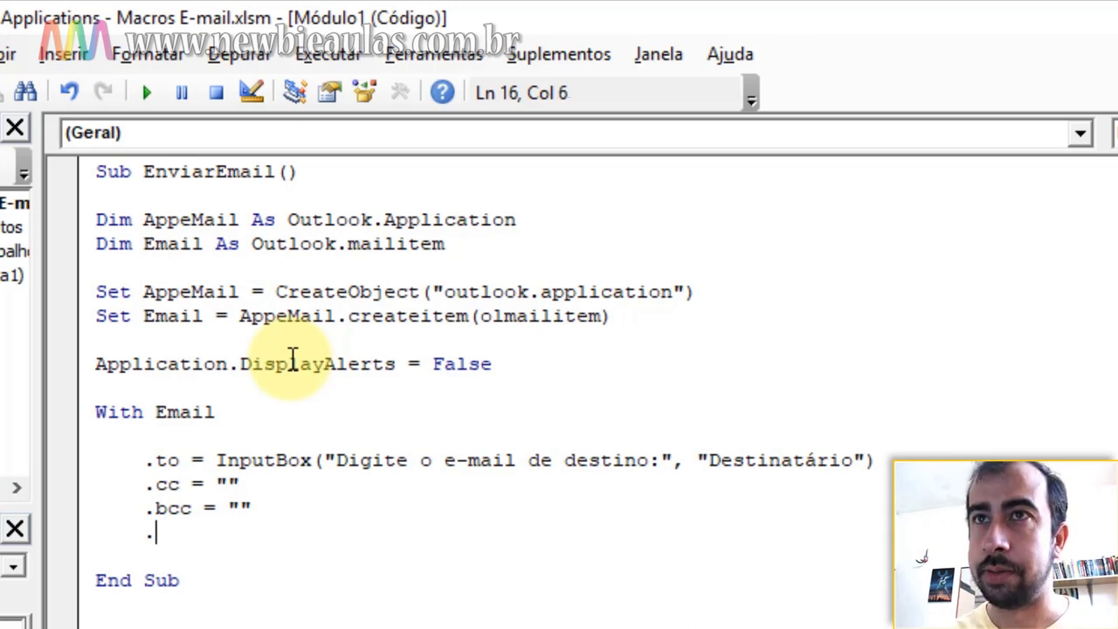
type("subject")
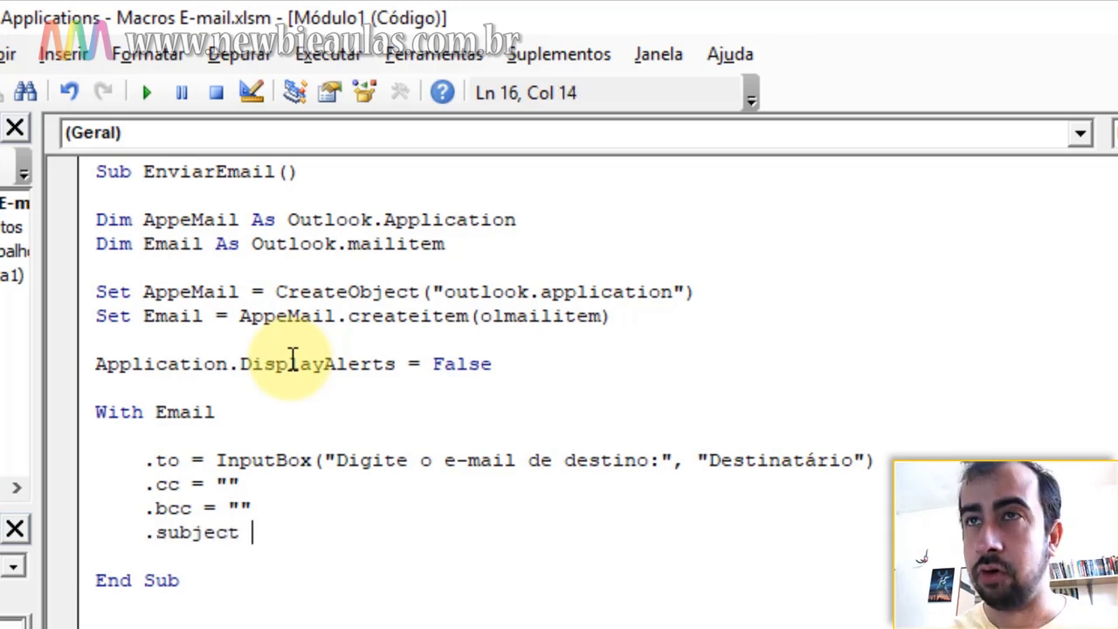
type(" inp")
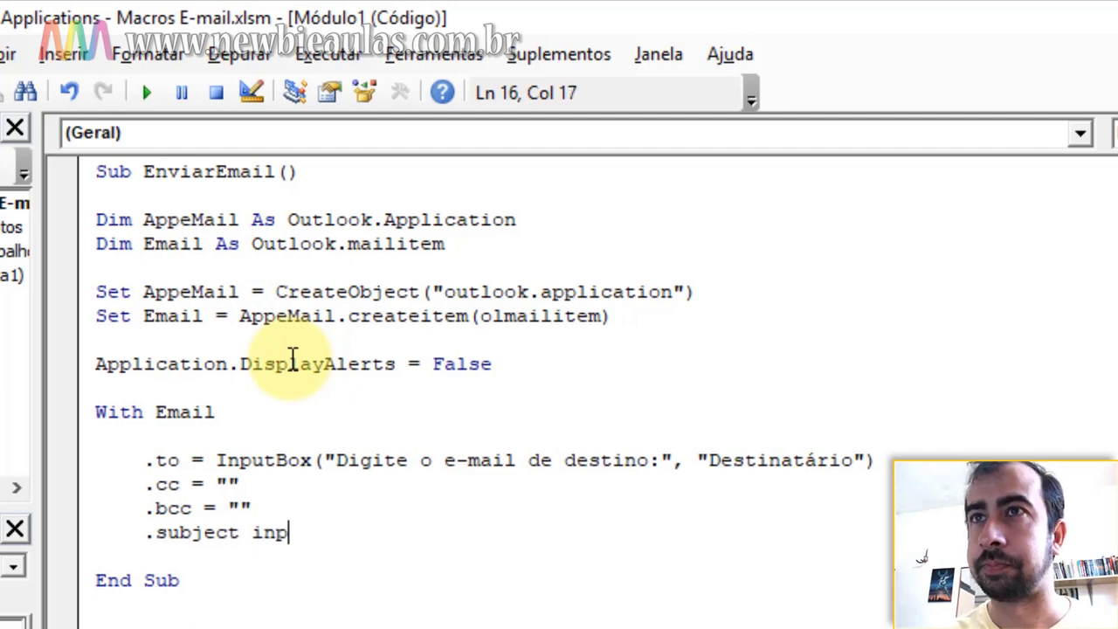
type("utbox")
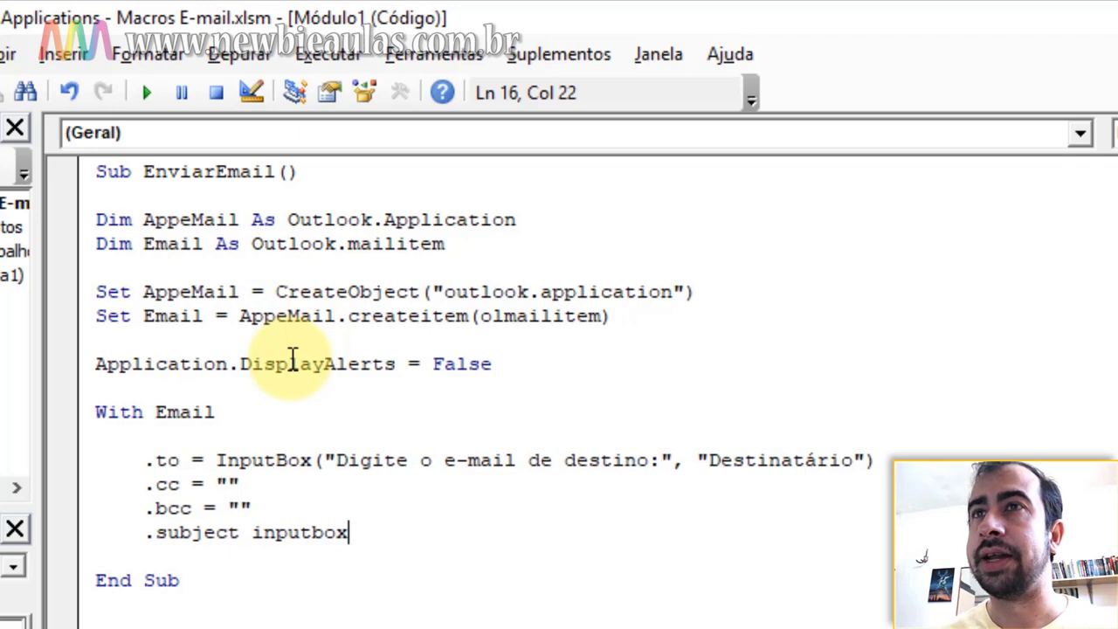
type("(")
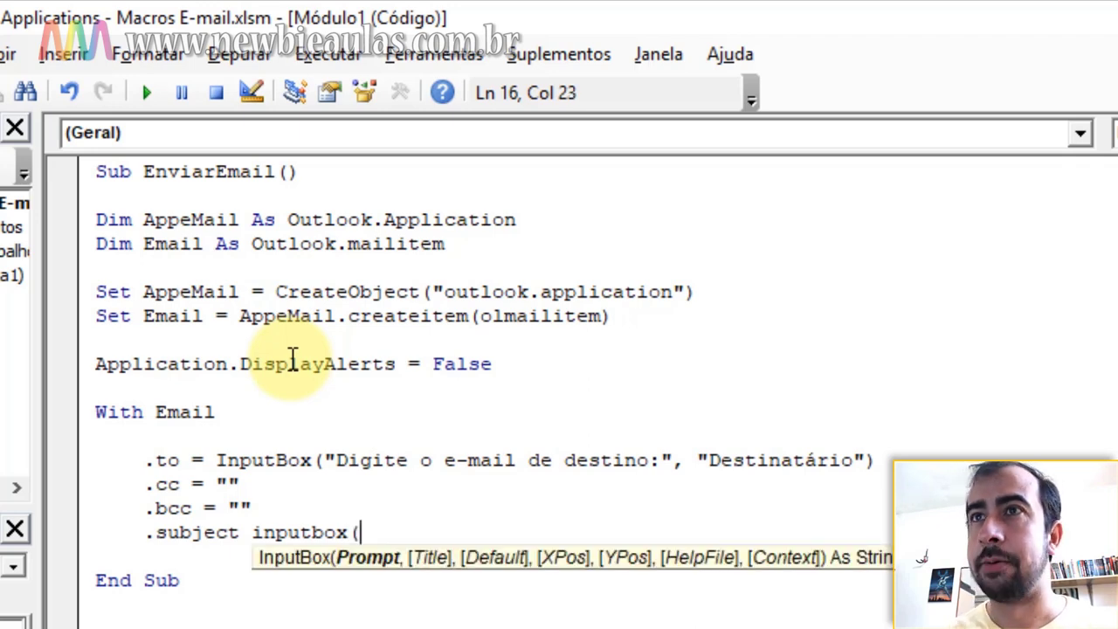
type("\"")
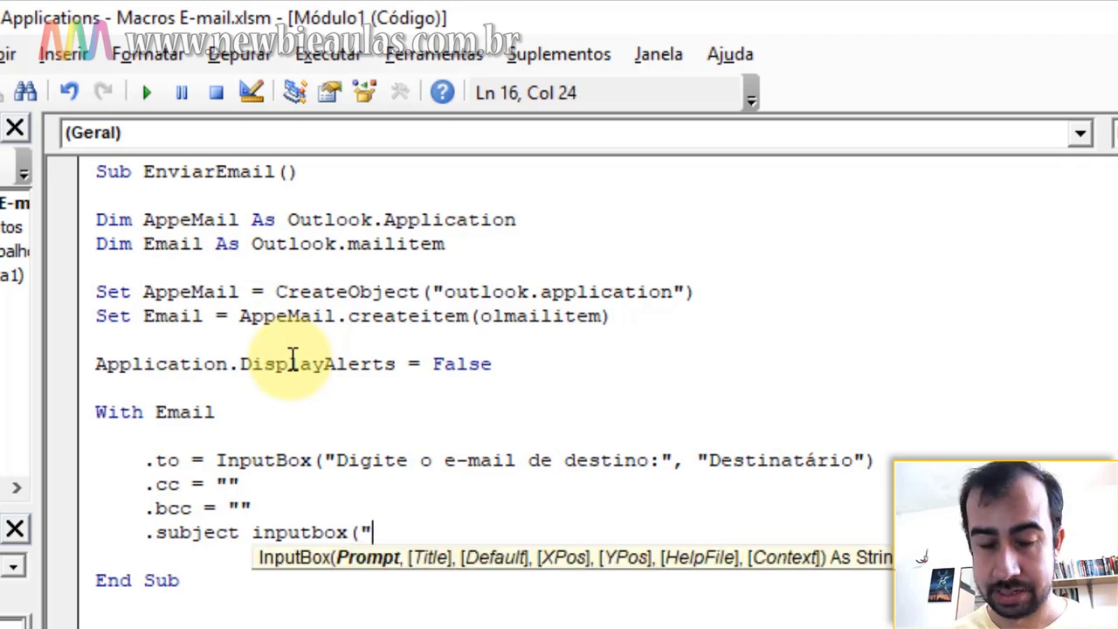
type("Digite o ass")
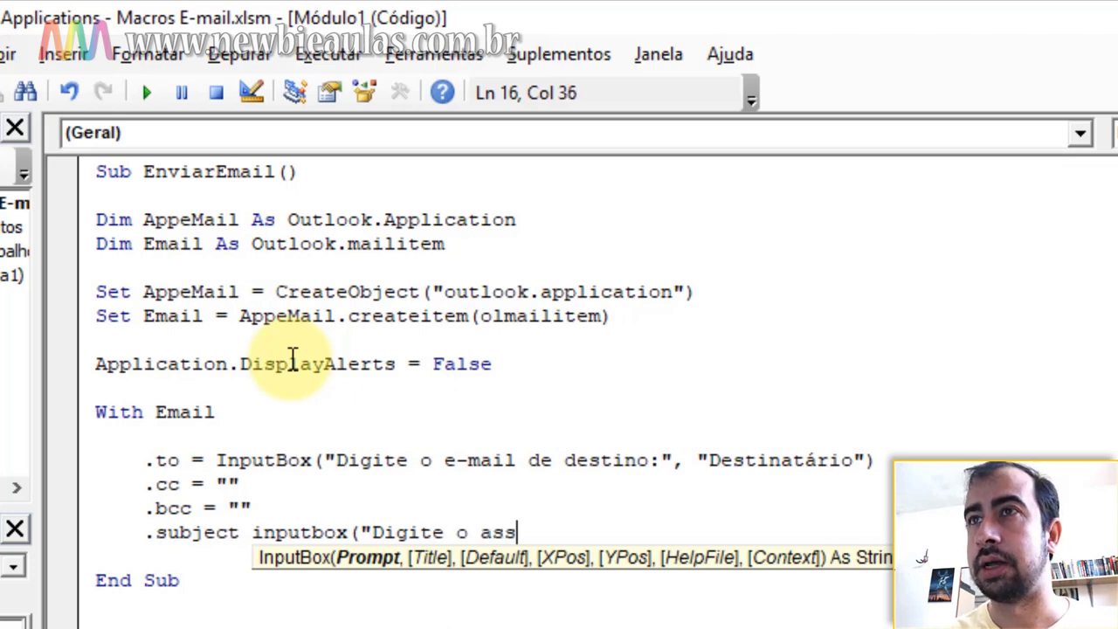
type("unto:")
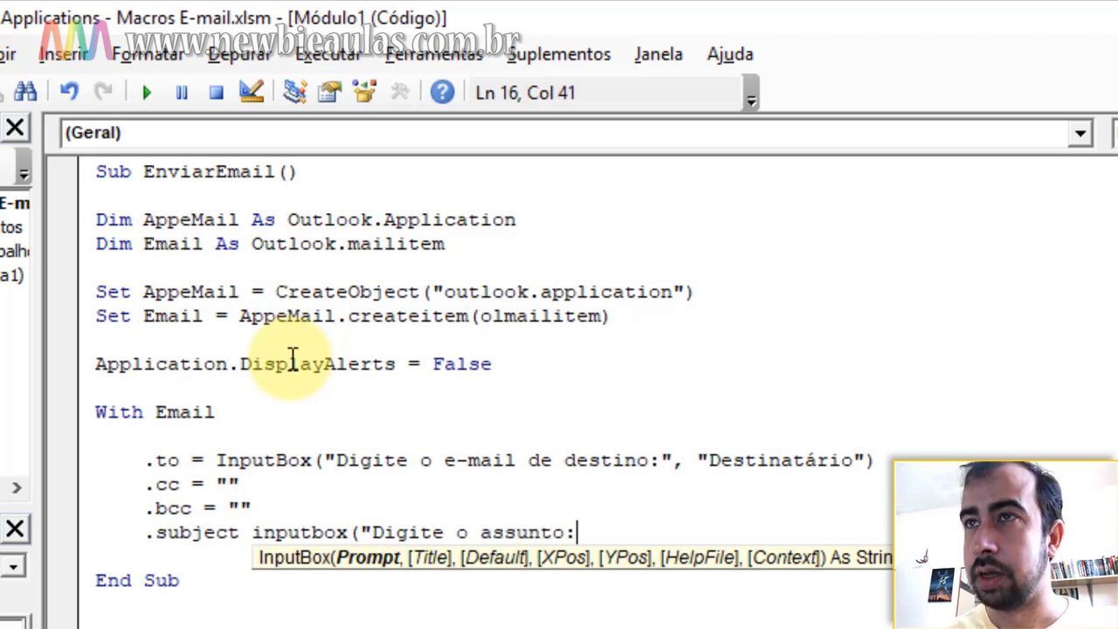
type("\"")
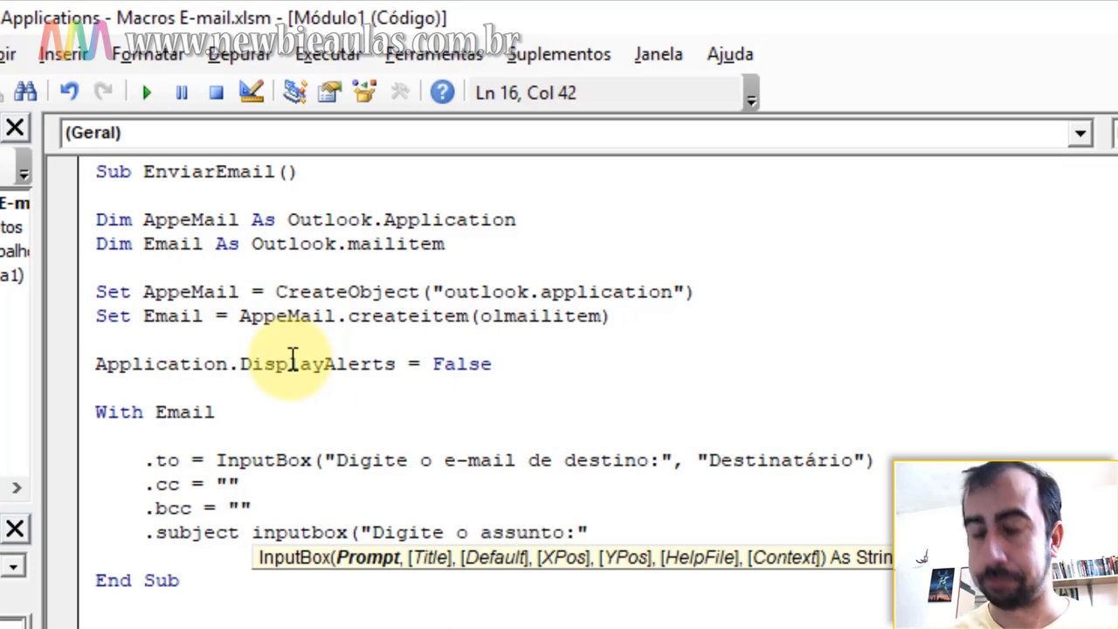
type(",")
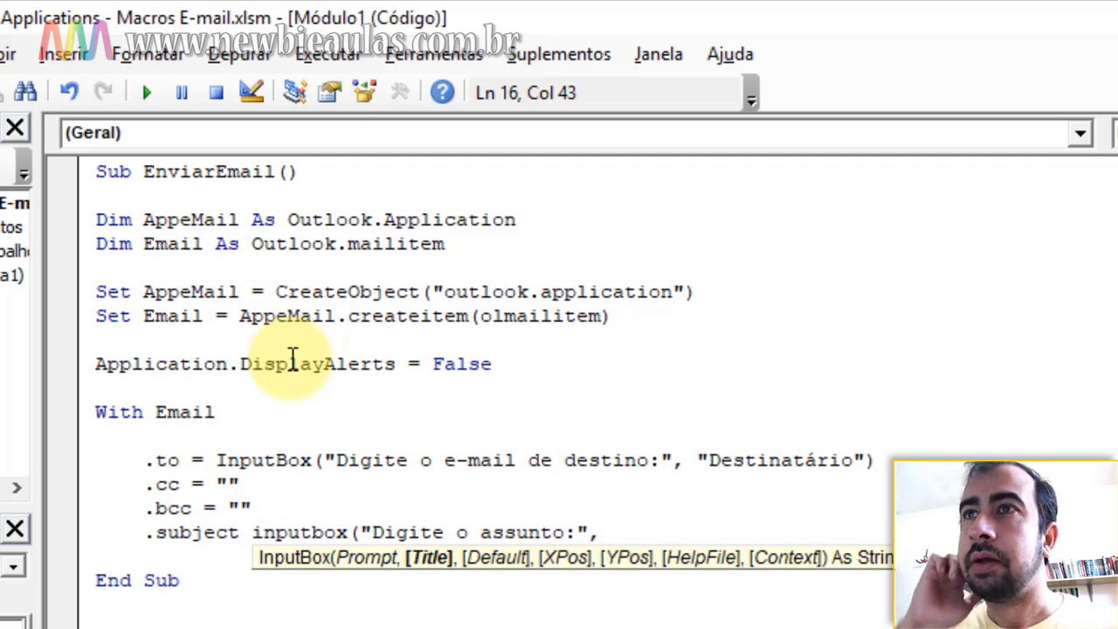
type("\"")
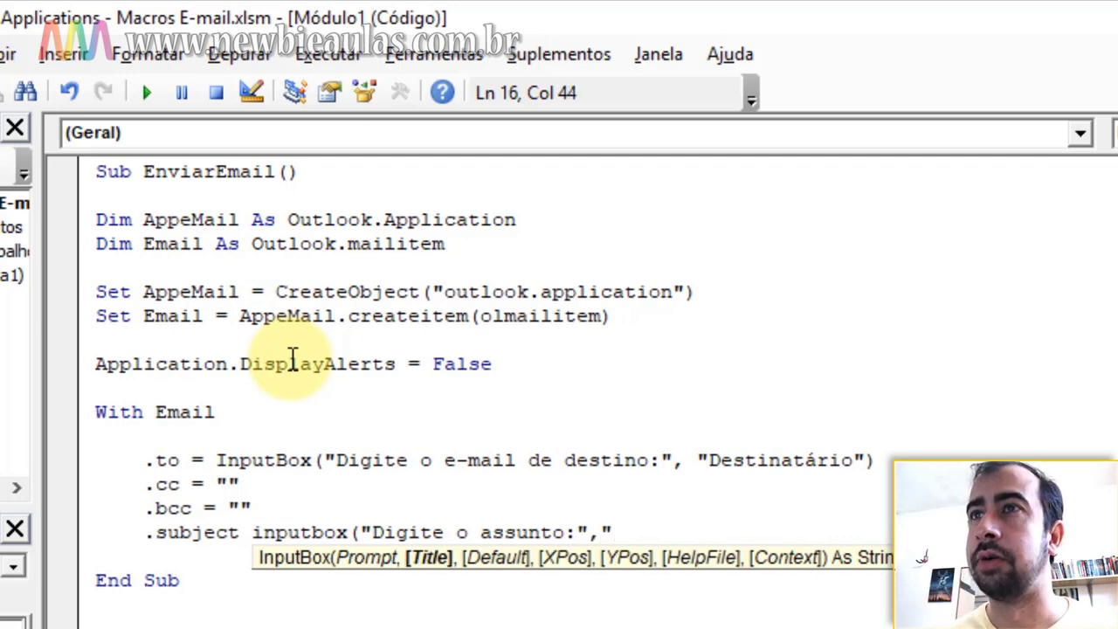
type("Assu")
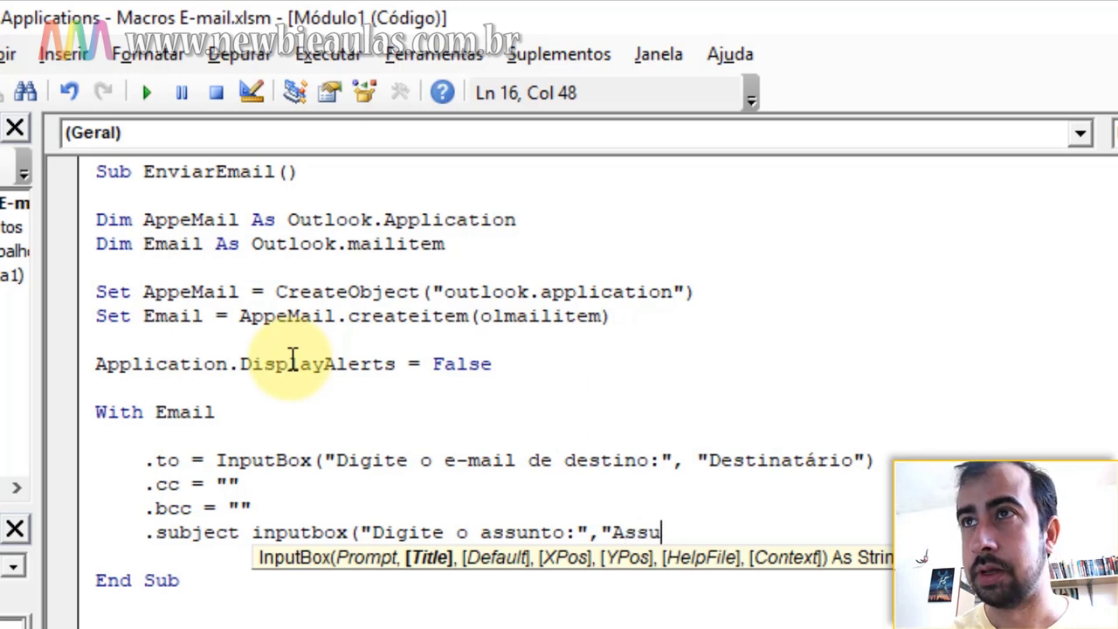
type("nto")
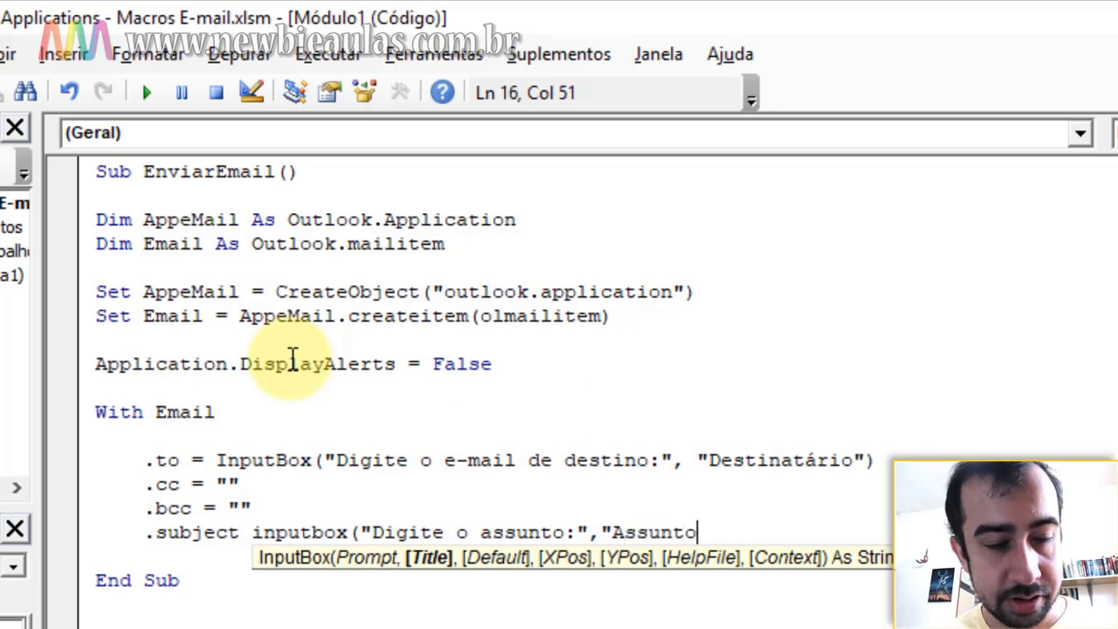
type("!\"")
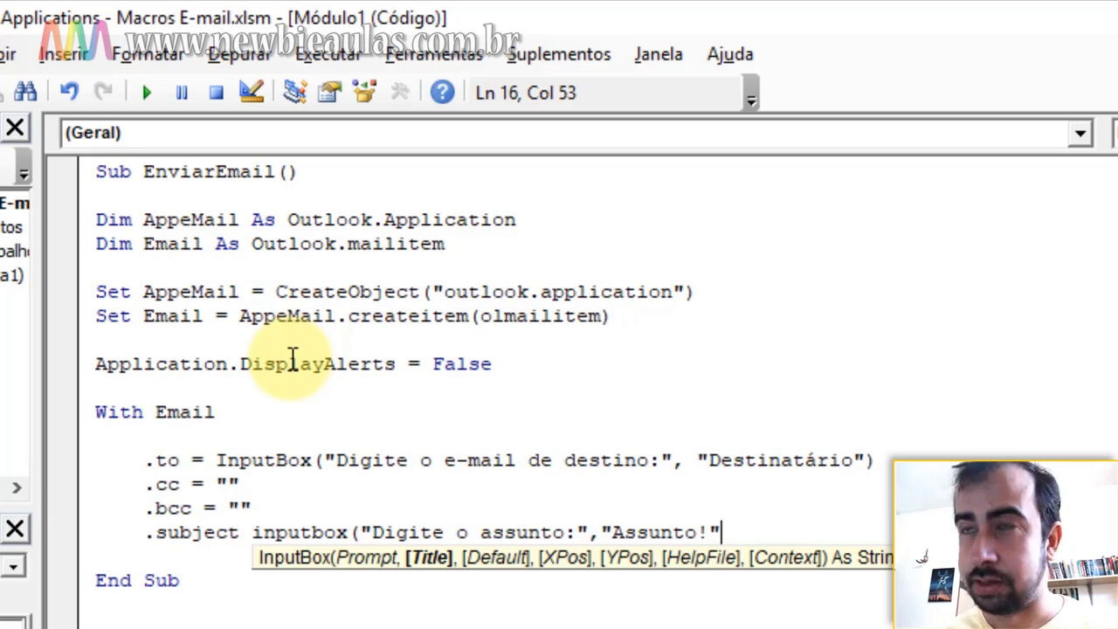
type(")")
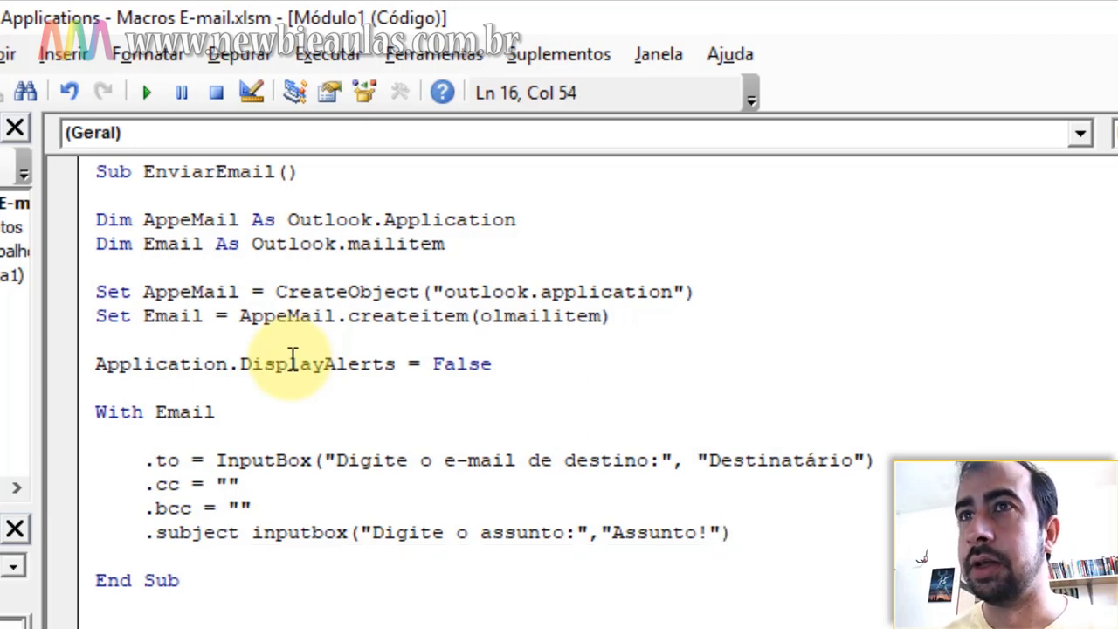
key("Left")
key("Left")
key("Left")
key("Left")
key("Left")
key("Left")
key("Left")
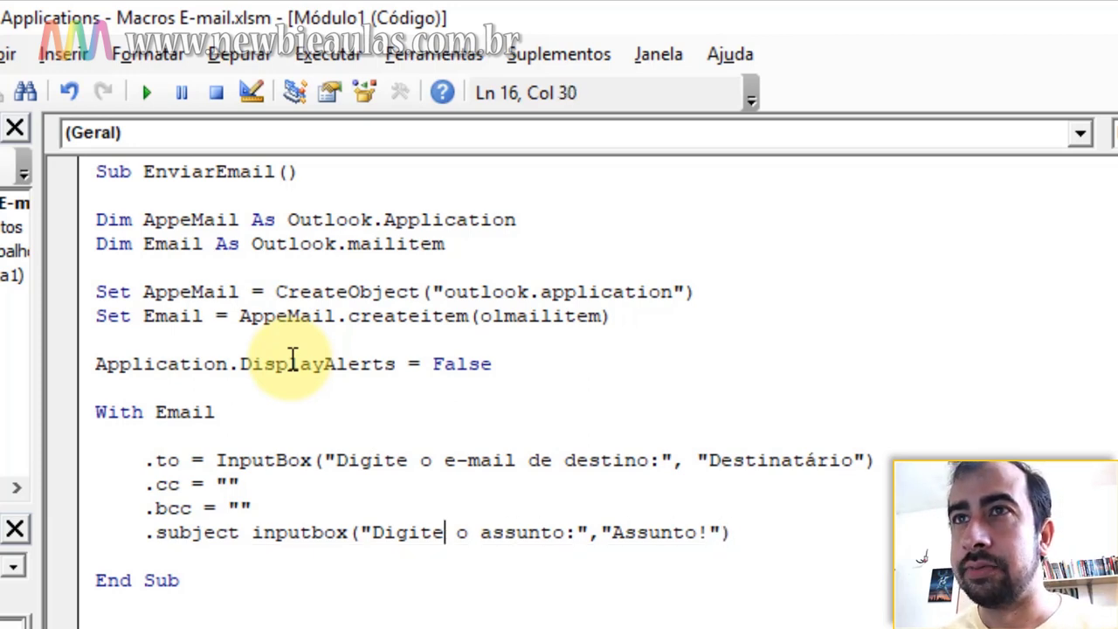
key("Left")
key("Left")
key("Left")
type("=")
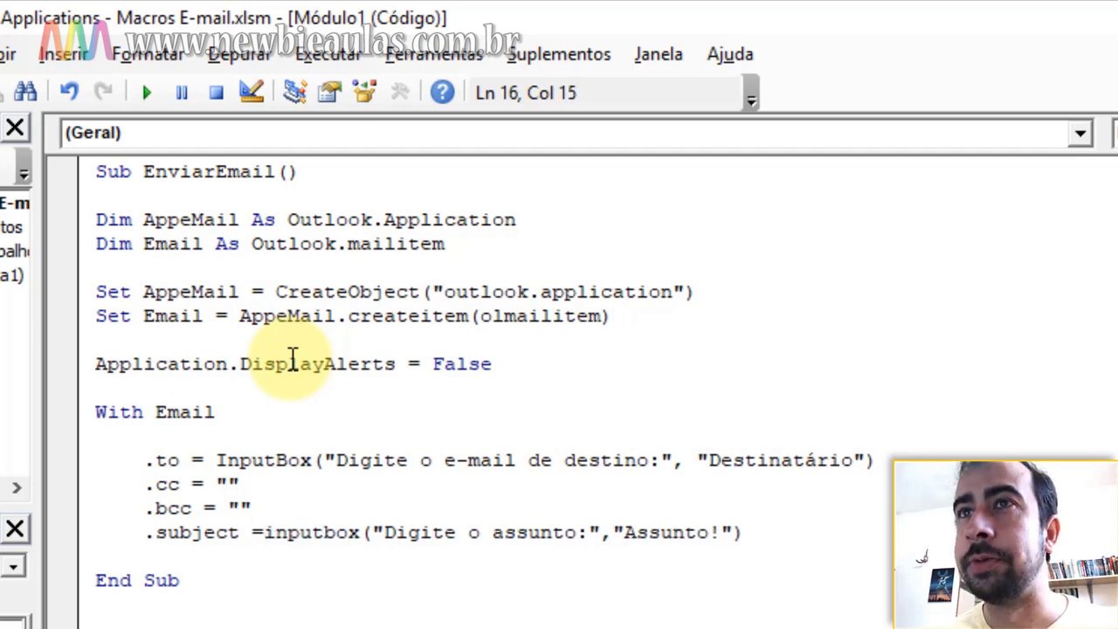
key("Right")
key("Right")
key("Right")
key("Right")
key("Right")
key("Right")
key("Right")
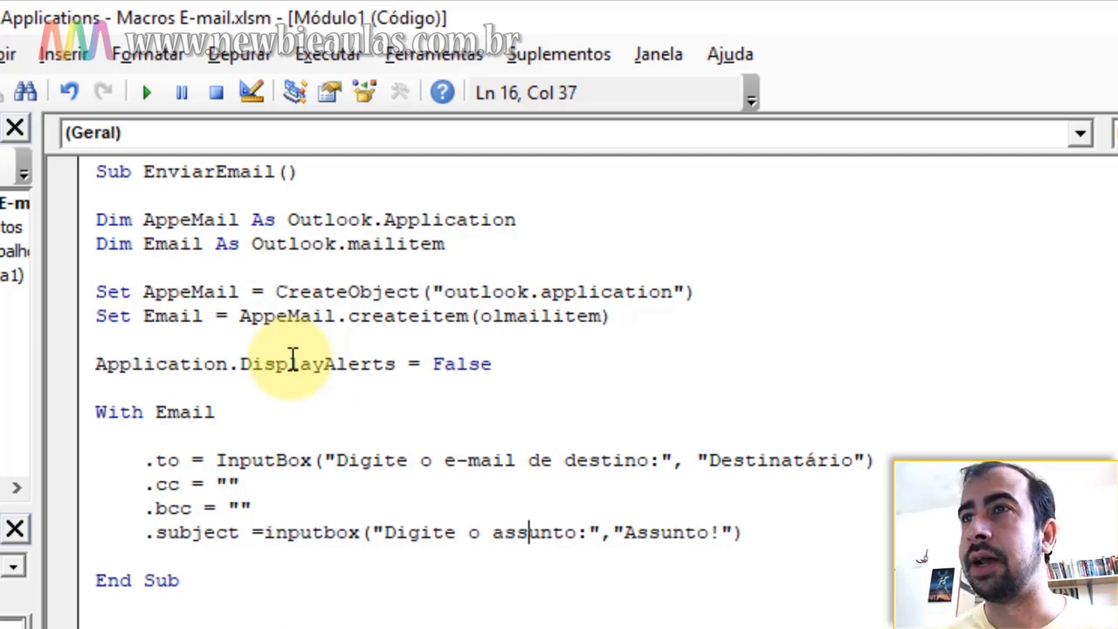
key("Right")
key("Right")
key("Right")
key("Right")
key("Right")
key("Right")
key("Right")
key("Right")
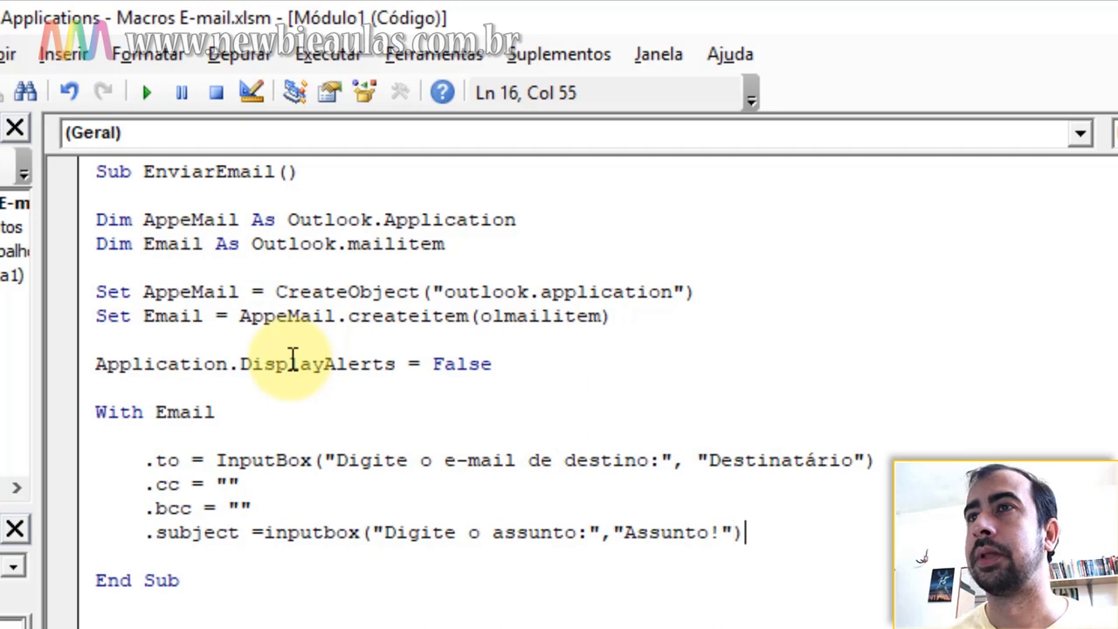
key("Return")
key("Return")
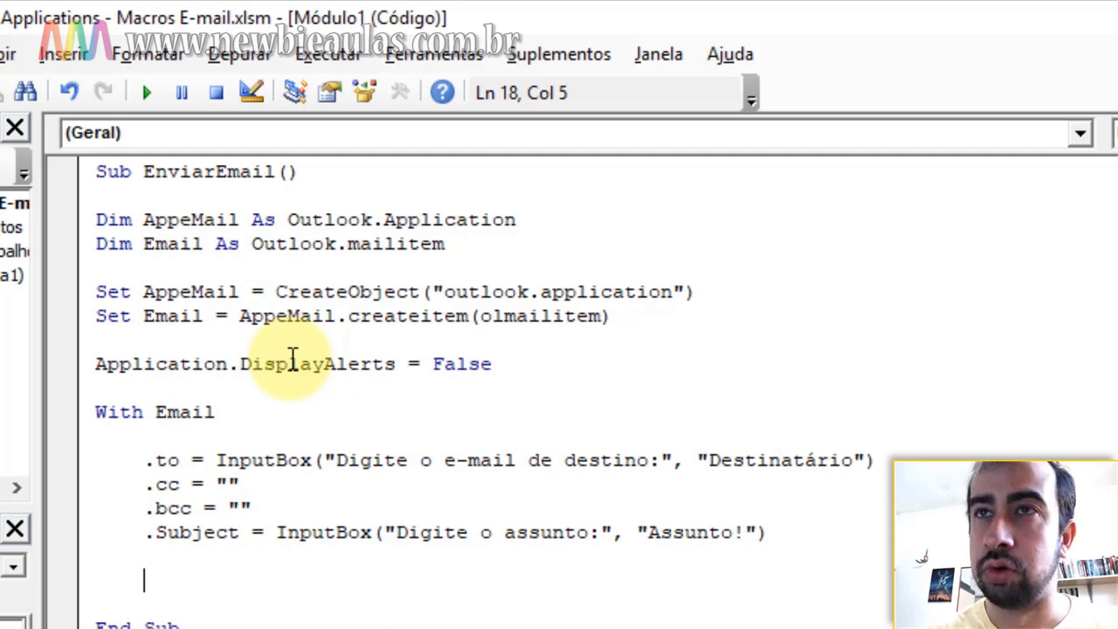
Below the subject, add .htmlbody = "Este e-mail foi enviado a partir do Excel."
key("Up")
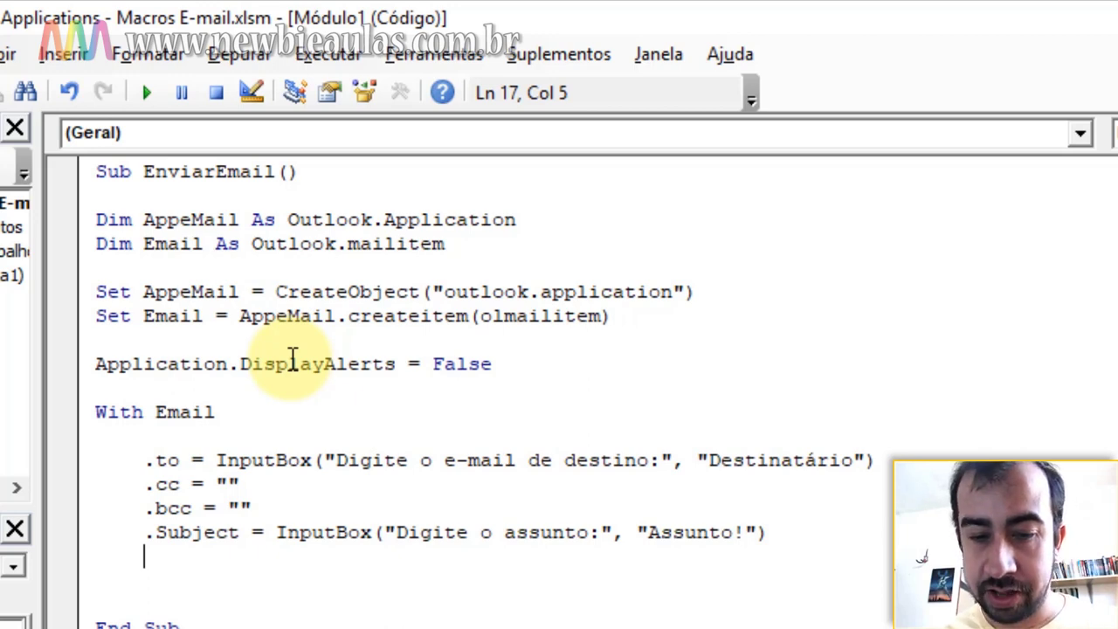
type(".h")
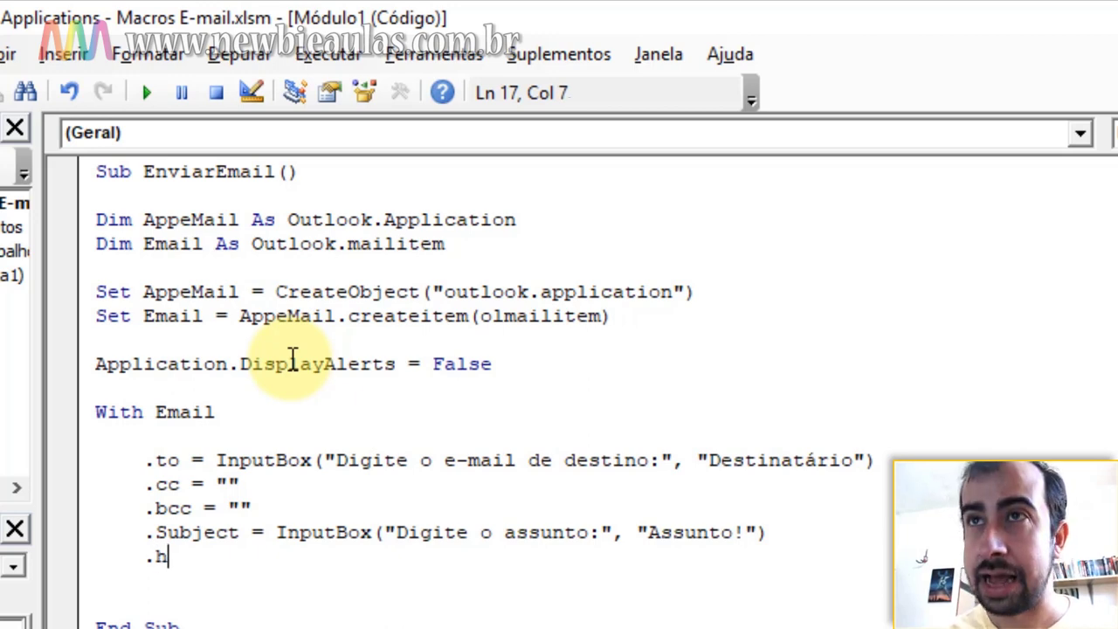
type("tmlbo")
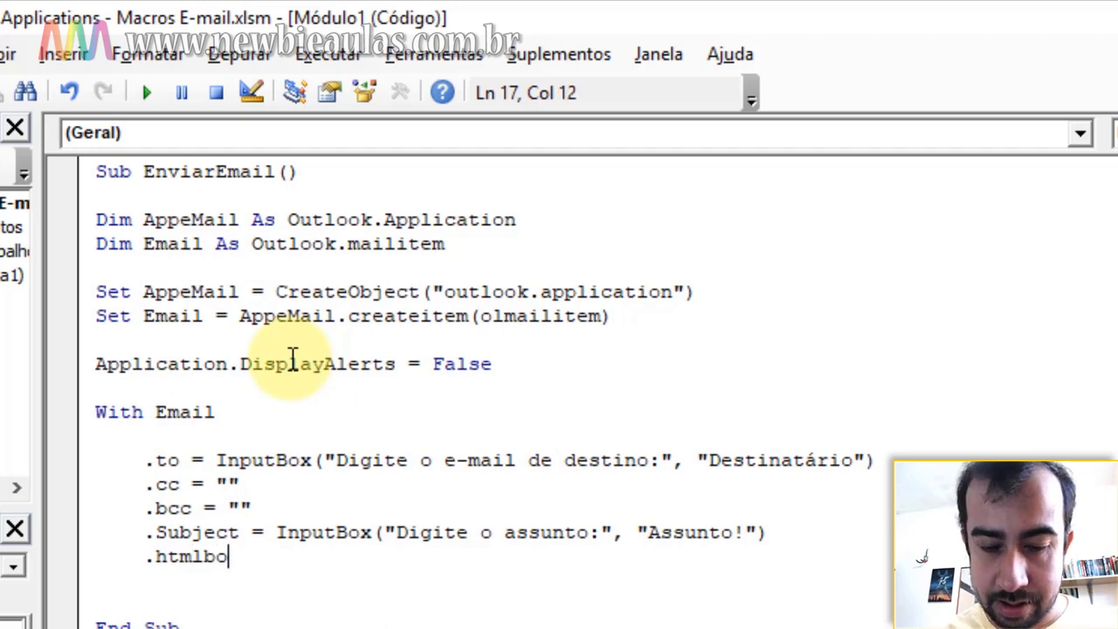
type("dy = ")
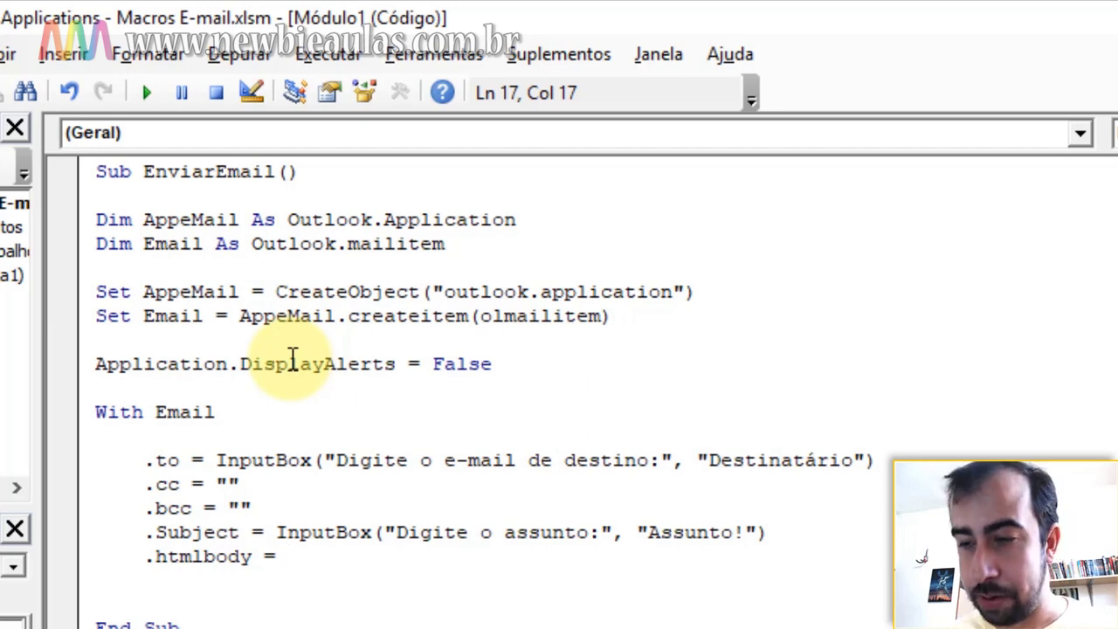
type("\"")
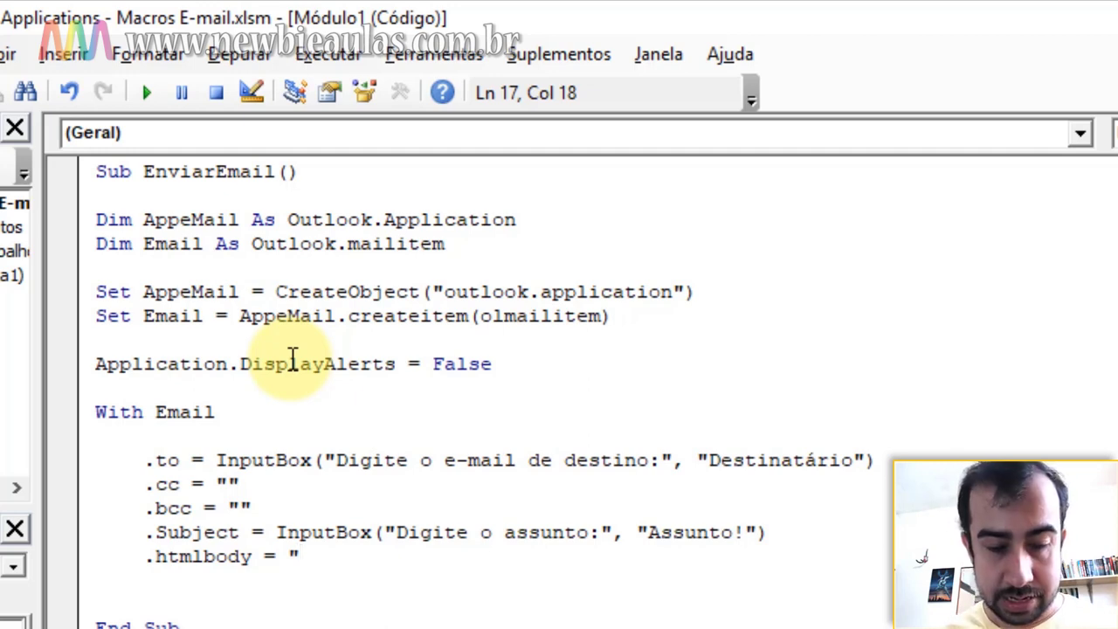
type("Este e-mail foi ")
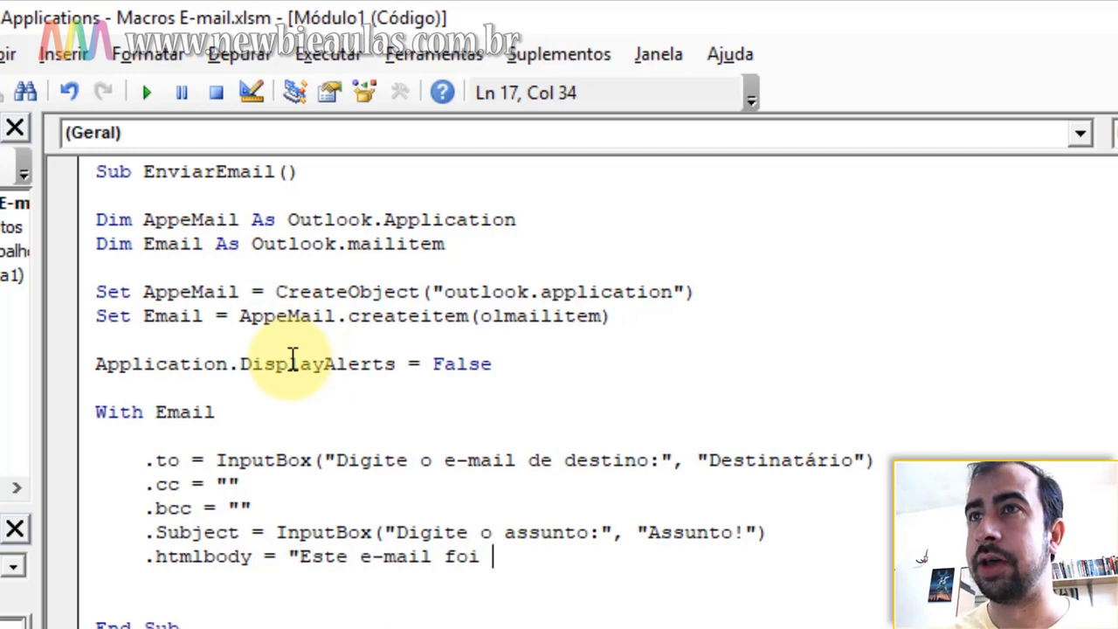
type("enviado a par")
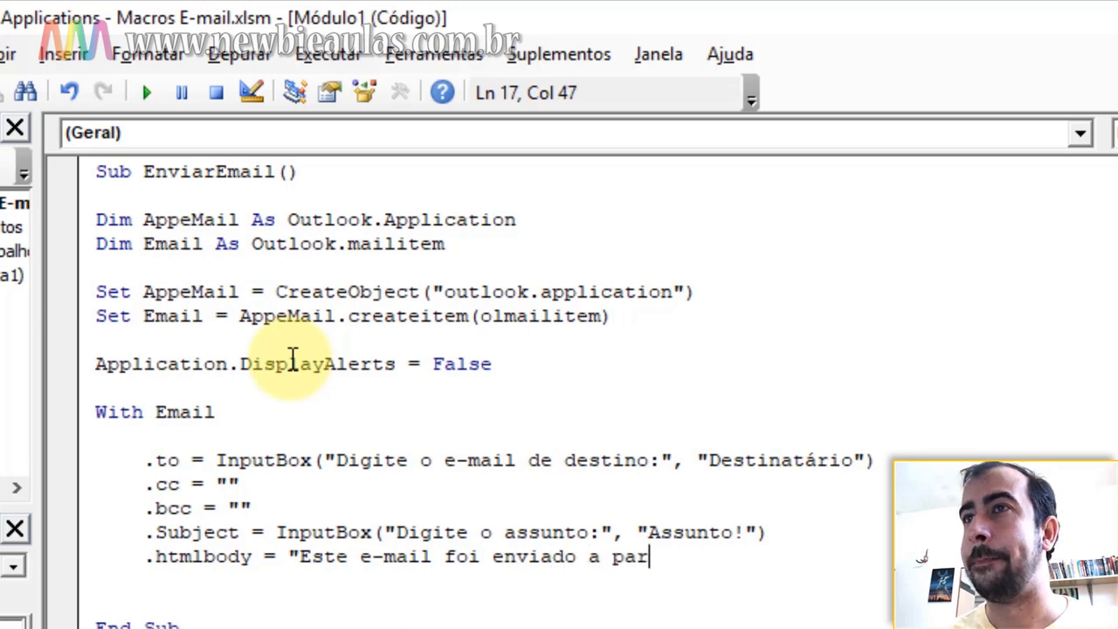
type("tir do Ex")
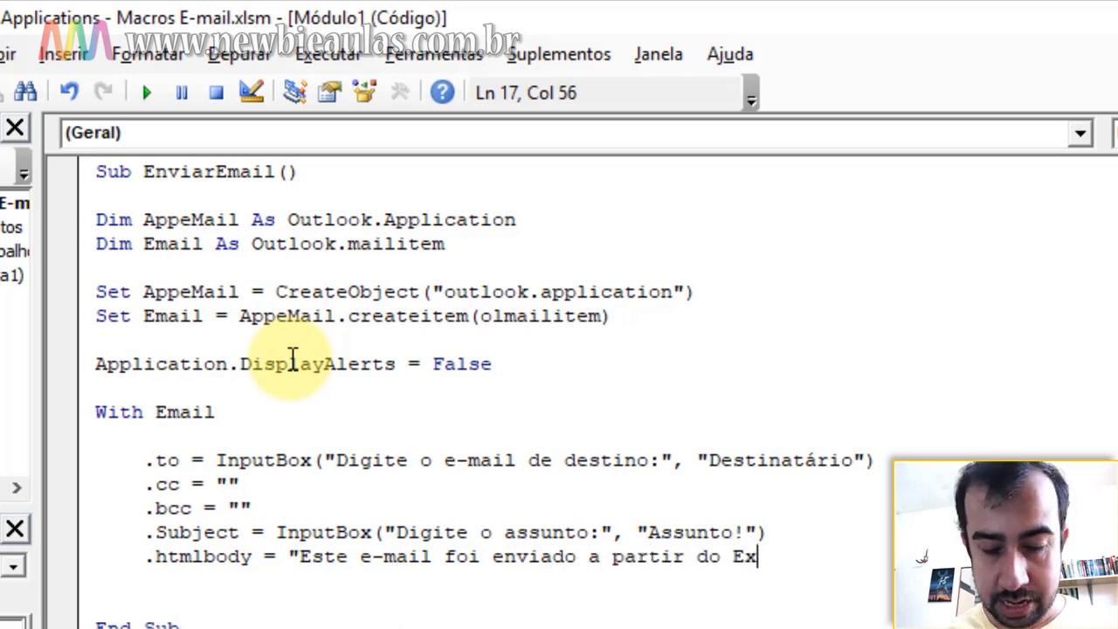
type("cel.")
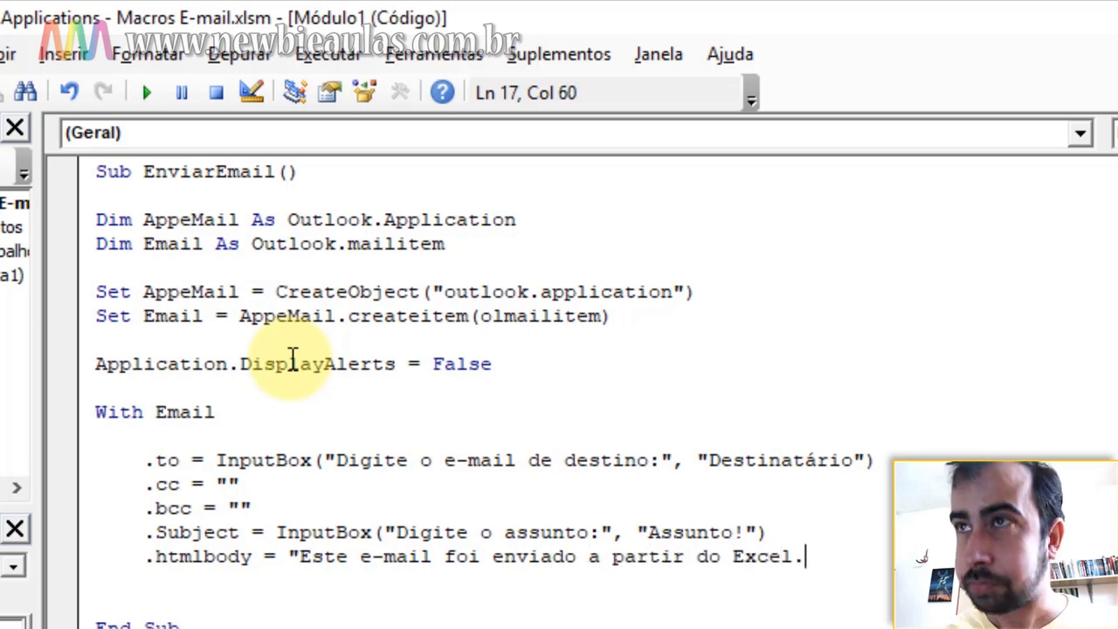
type("\"")
key("Return")
key("Return")
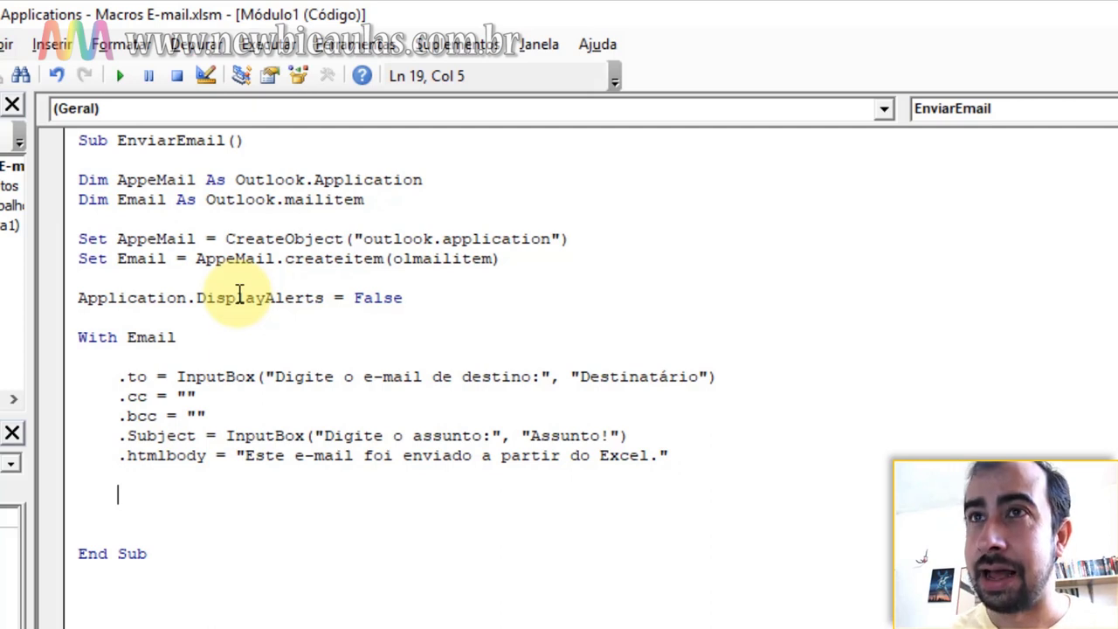
Add the line .attachments.Add ActiveWorkbook.FullName, with FullName completed from IntelliSense
type(".at")
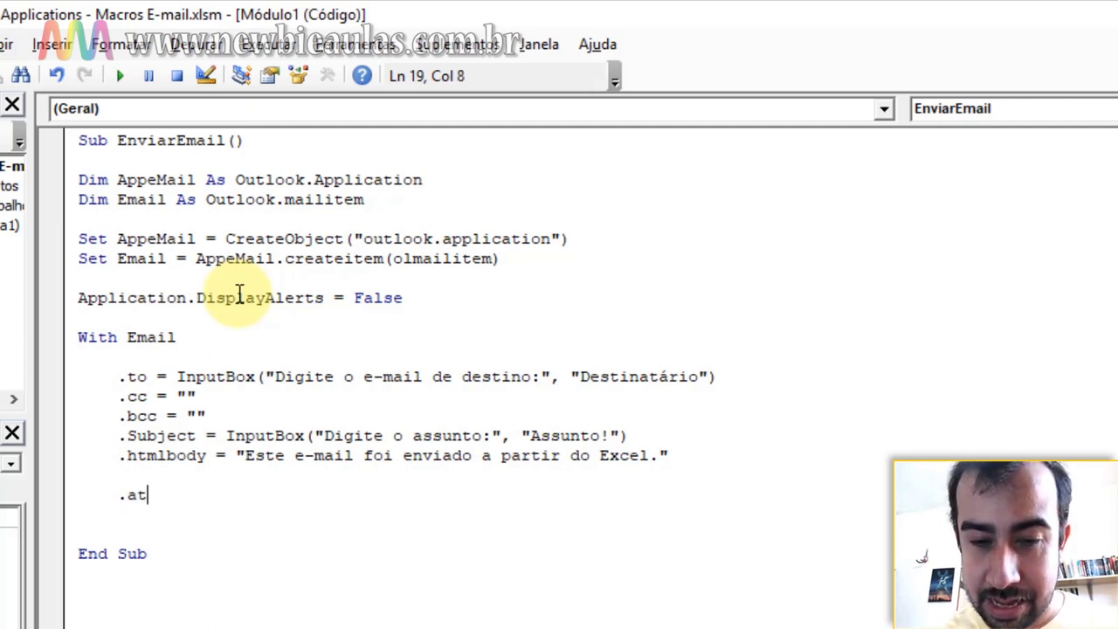
type("tach")
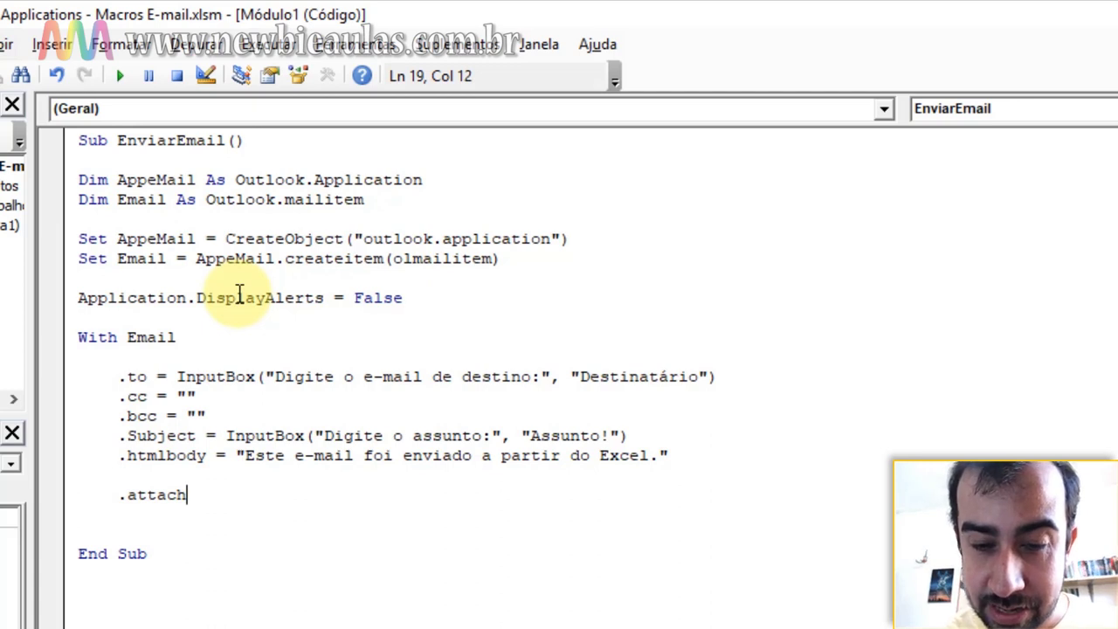
type("ments")
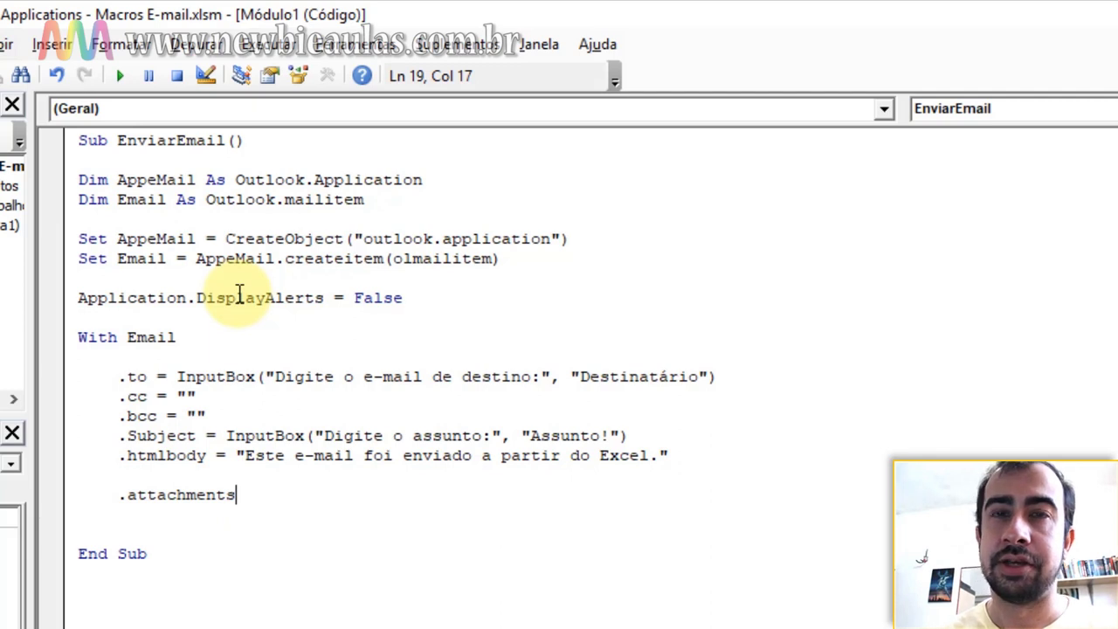
type(".")
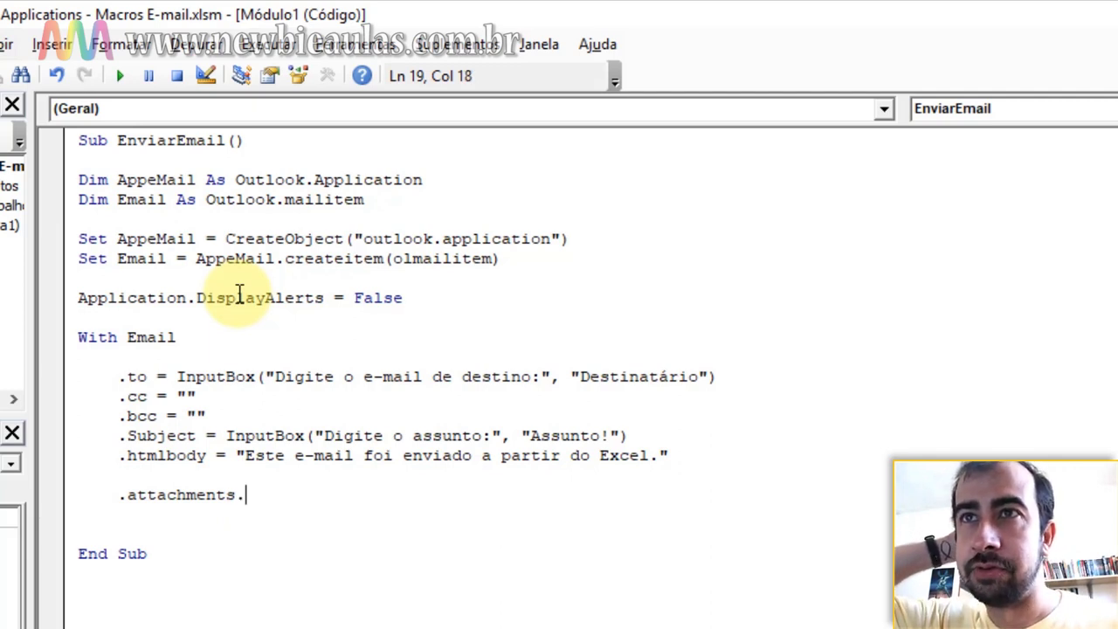
type("add")
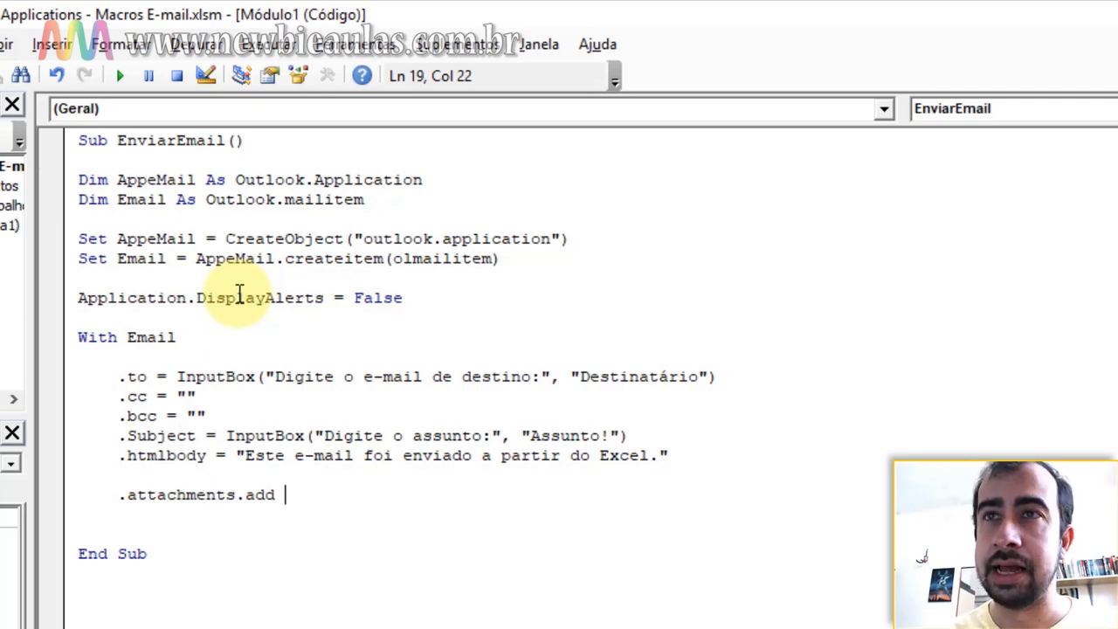
type("activ")
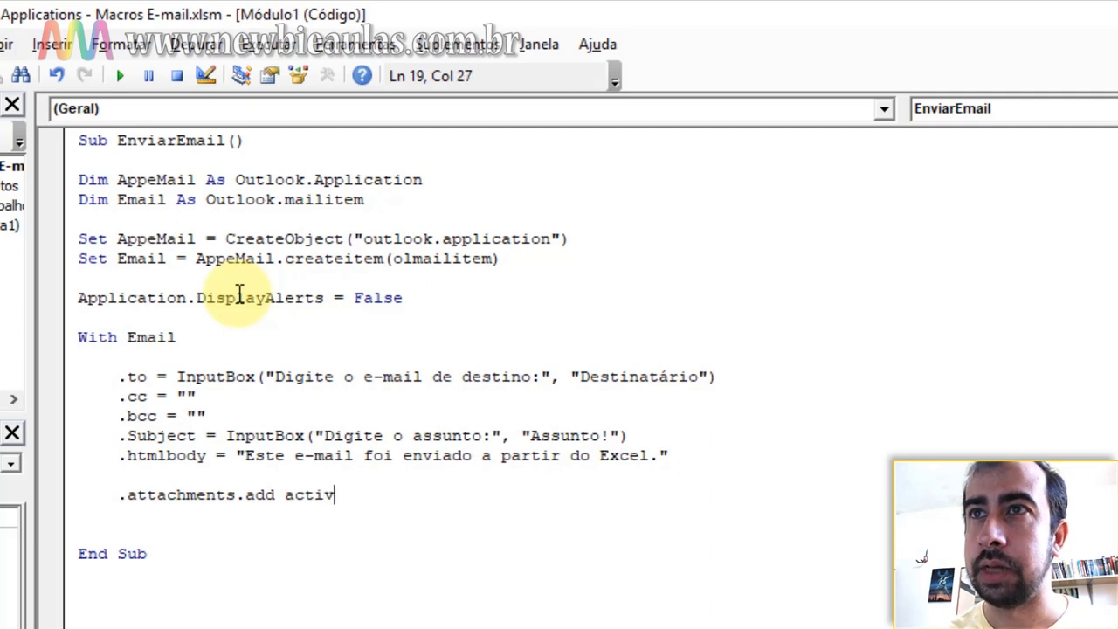
type("e")
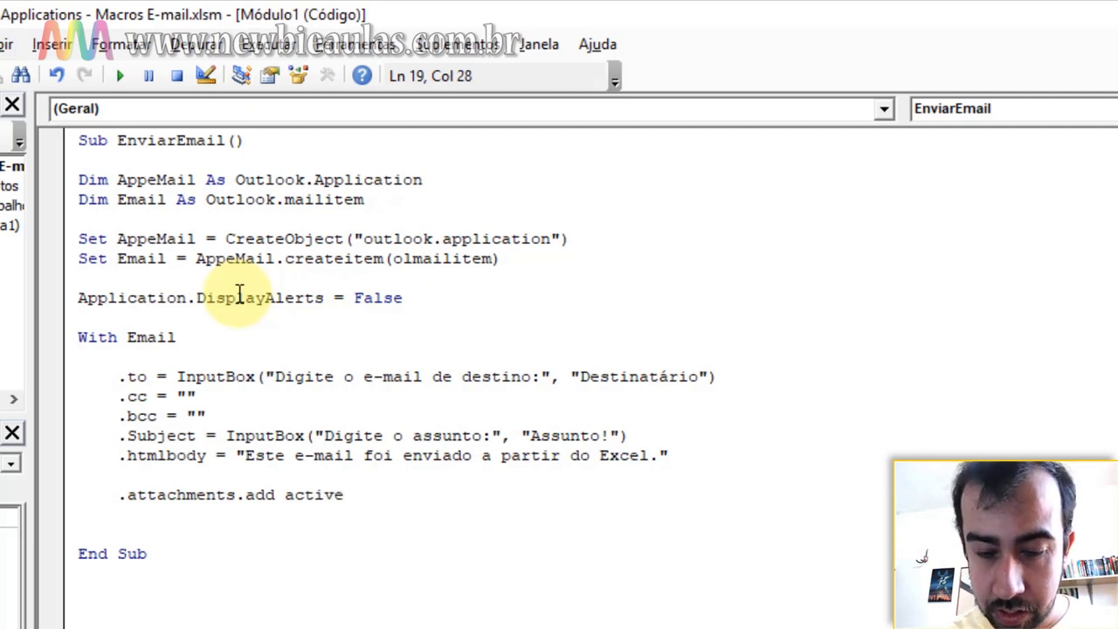
type("workbook")
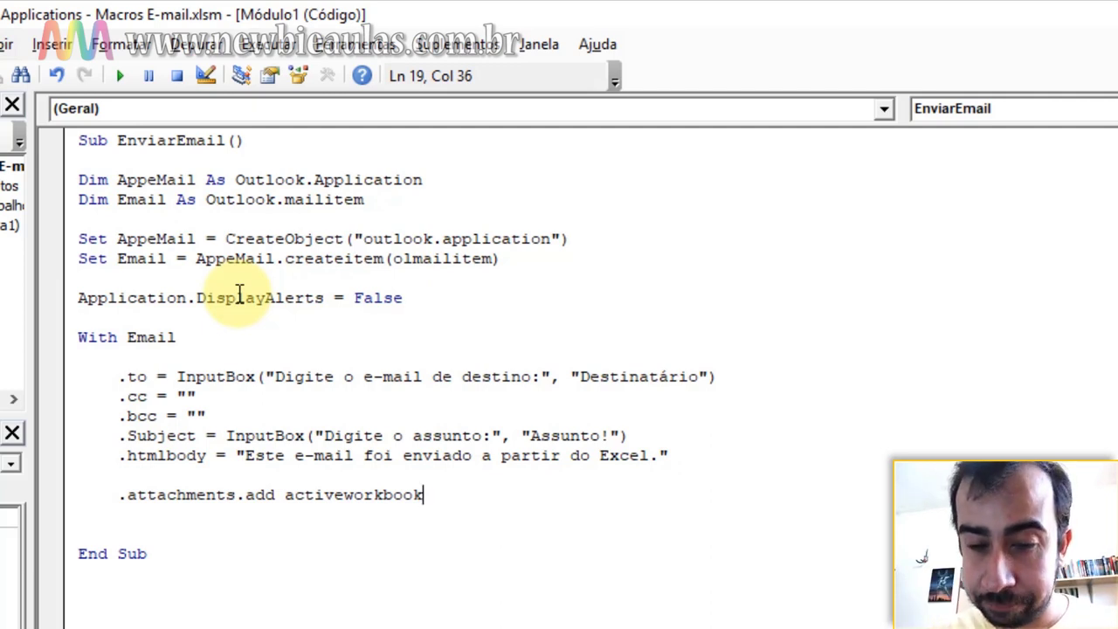
type(".")
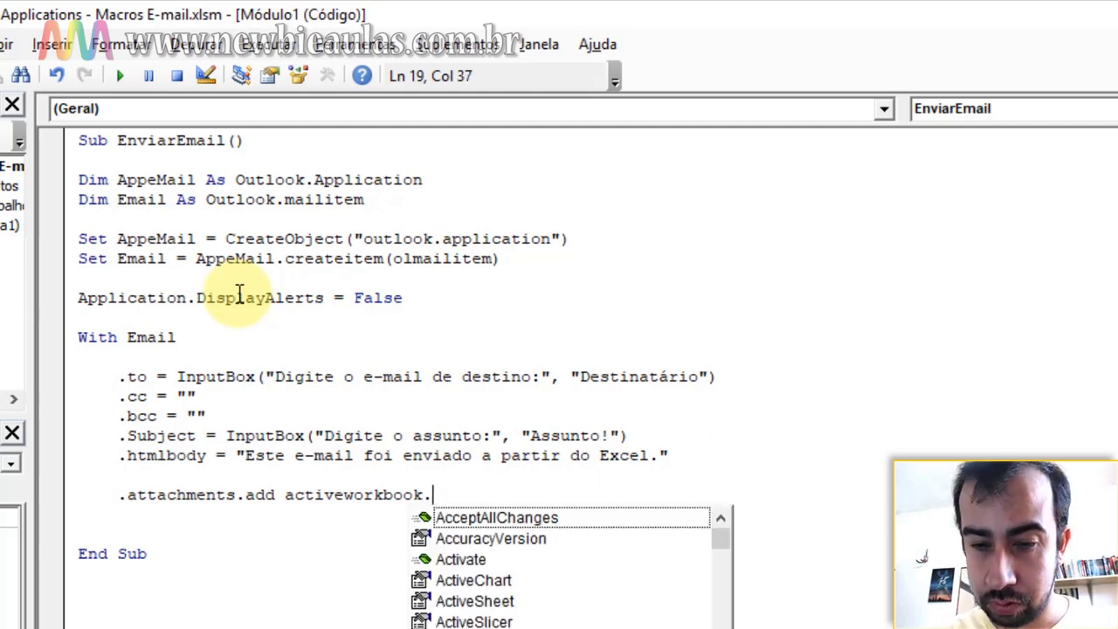
type("fu")
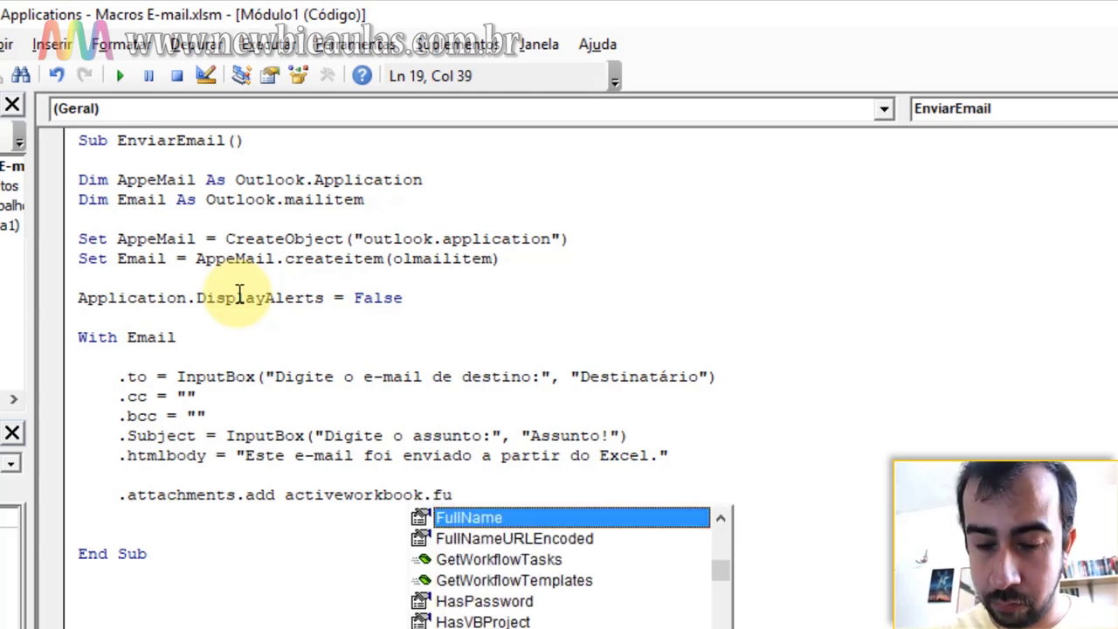
type("llName")
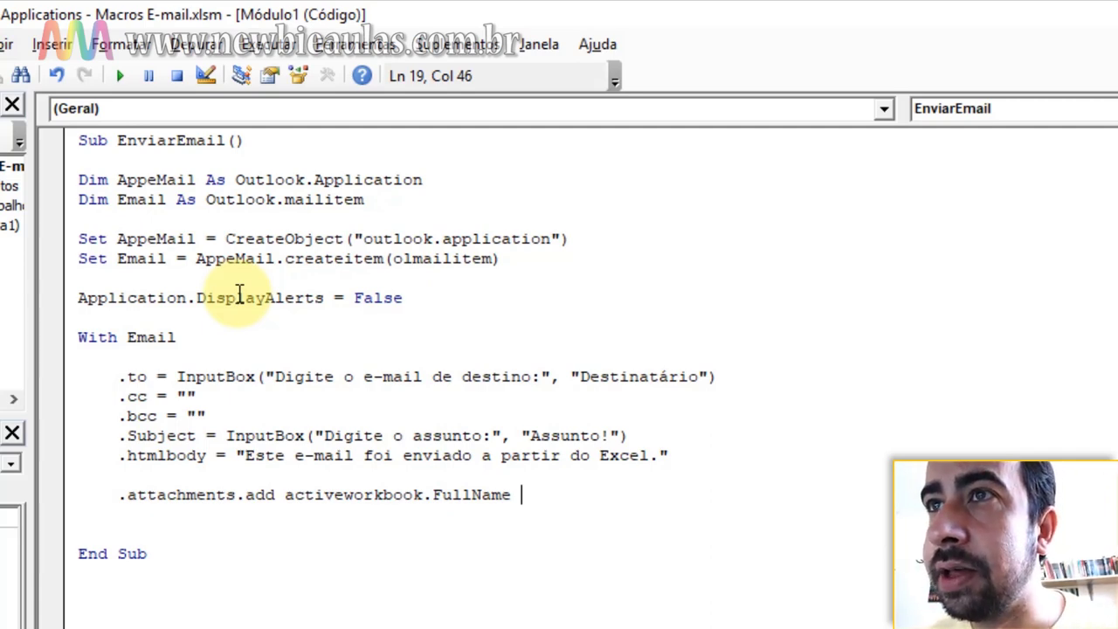
key("Return")
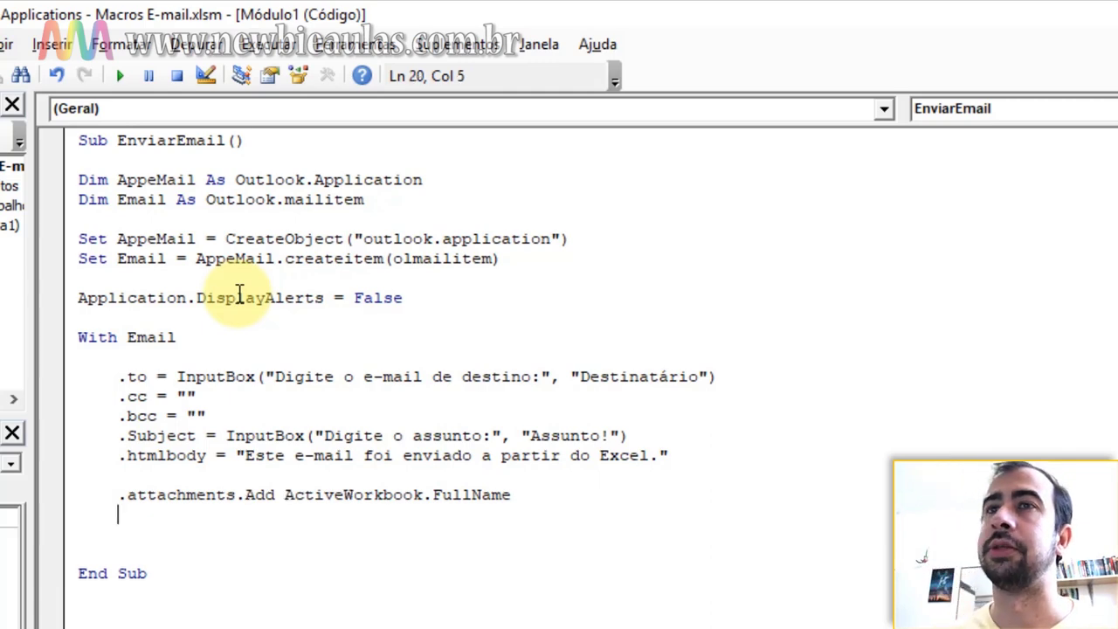
key("Return")
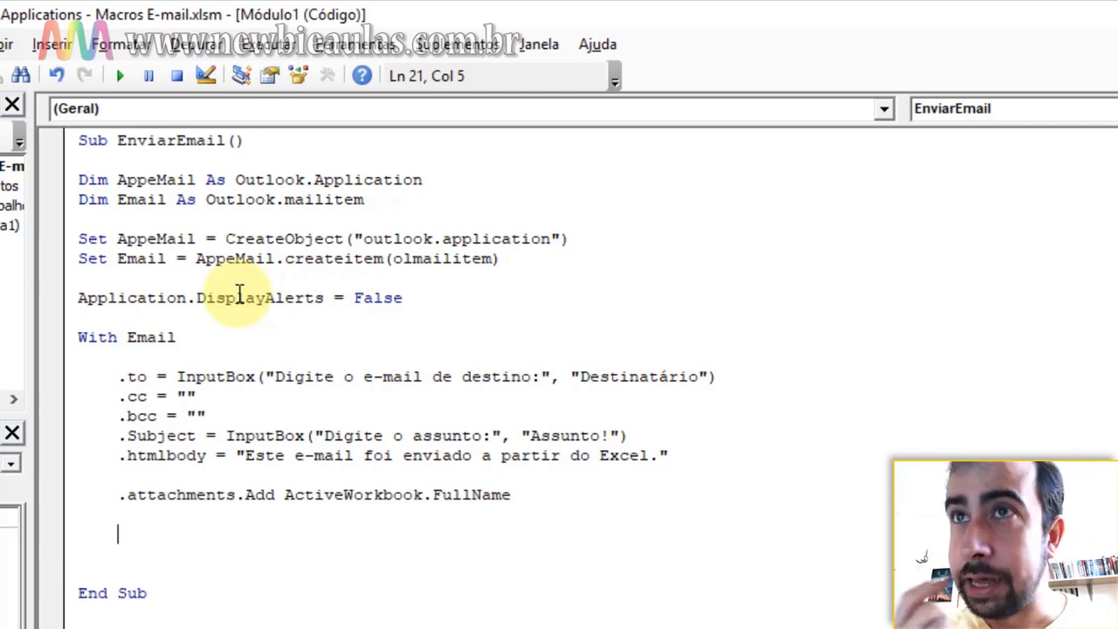
Add a .send line followed by a commented-out '.display line
type(".")
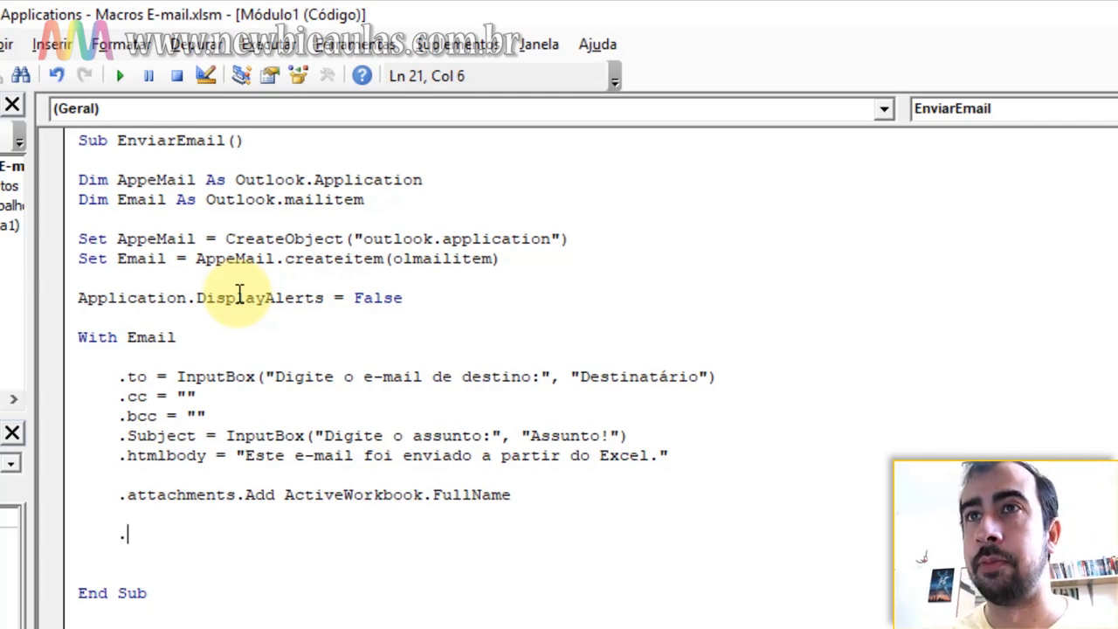
type("send")
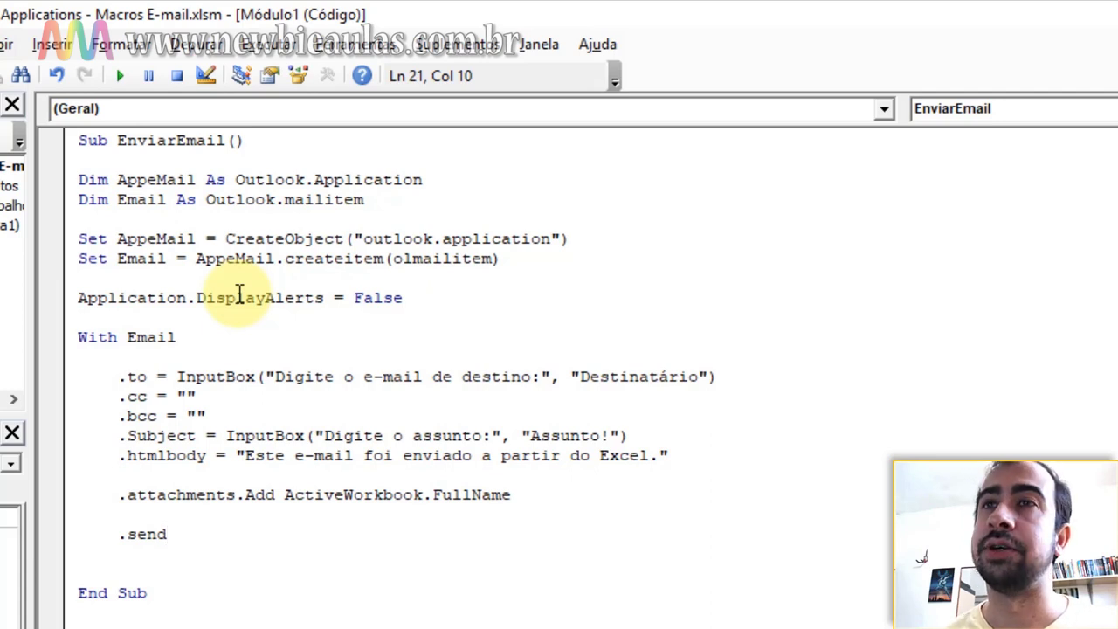
key("Return")
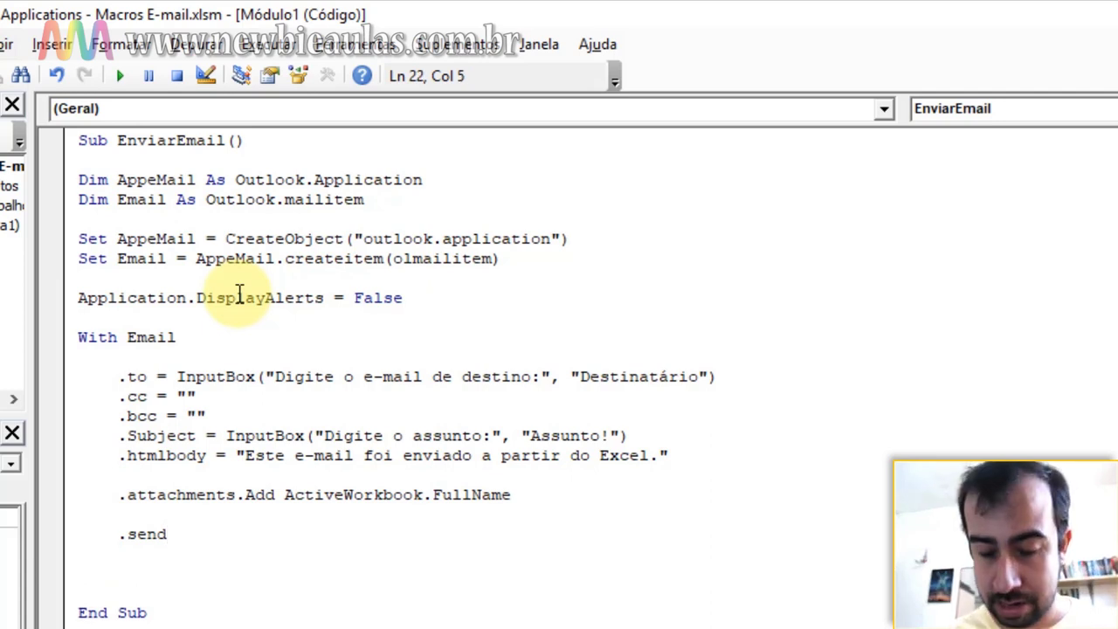
type(".displa")
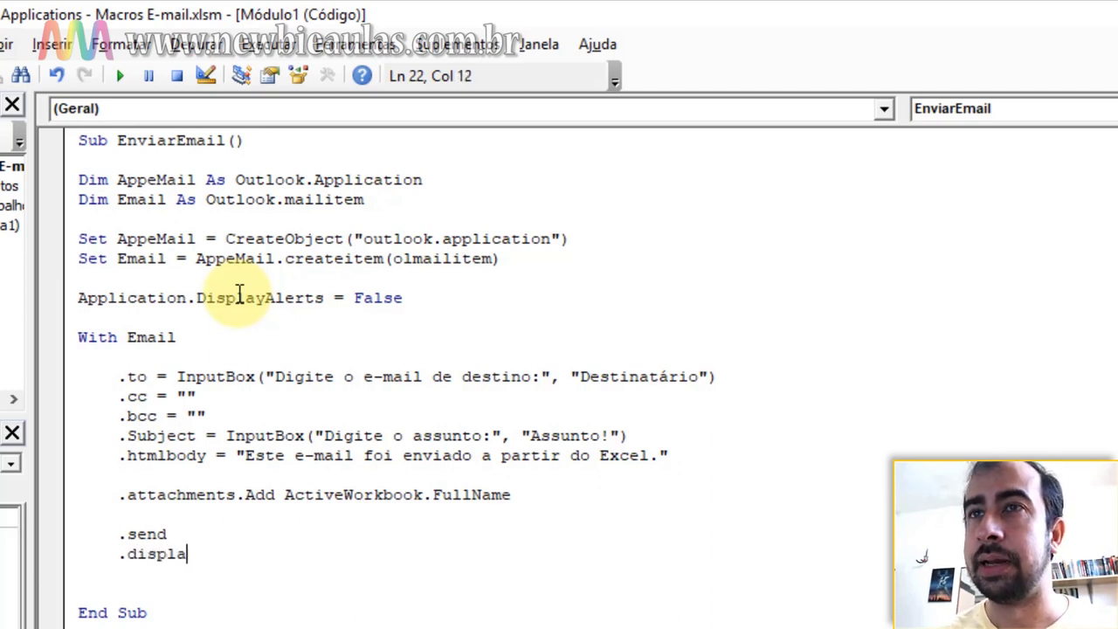
type("uy")
key("BackSpace")
key("BackSpace")
type("y")
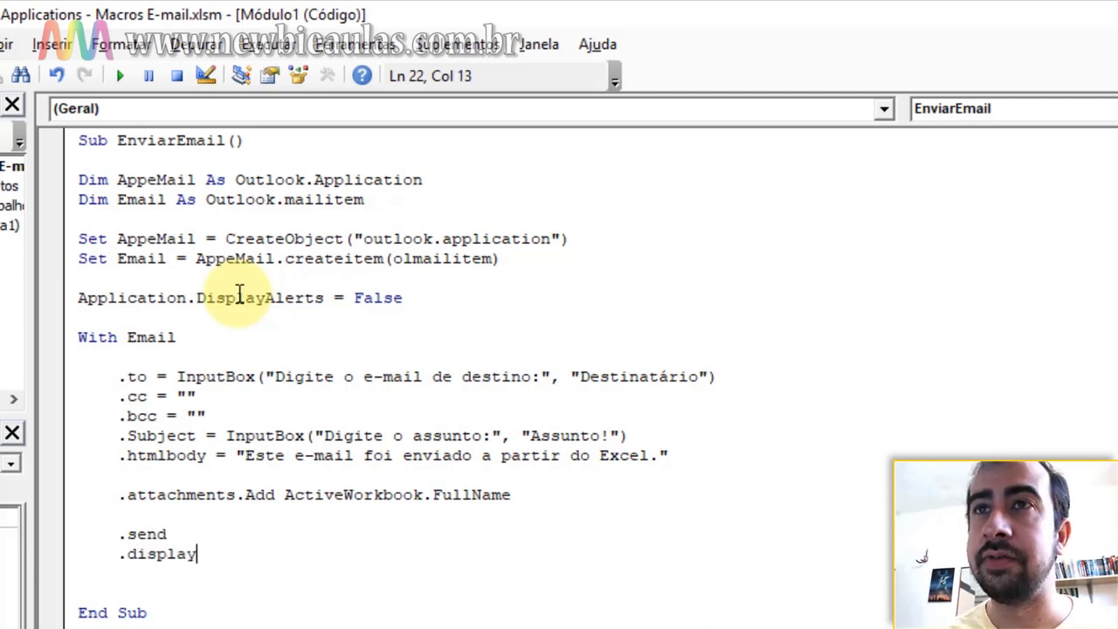
key("Left")
key("Left")
key("Left")
key("Left")
key("Left")
key("Left")
key("Left")
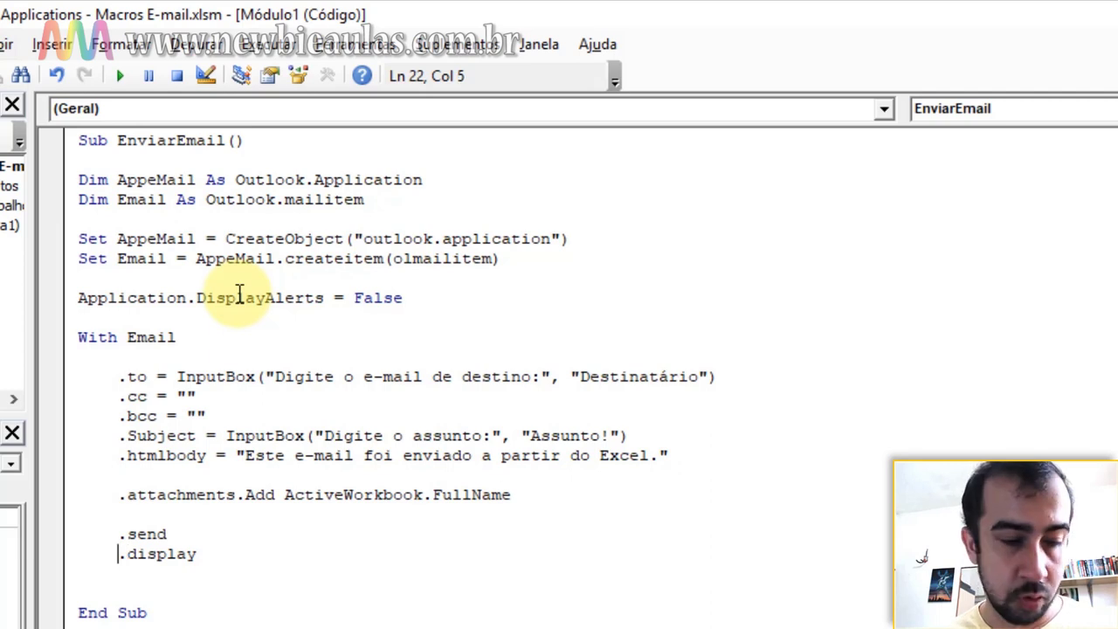
type("'")
key("Right")
key("Right")
key("Right")
key("Right")
key("Right")
key("Right")
key("Right")
key("Right")
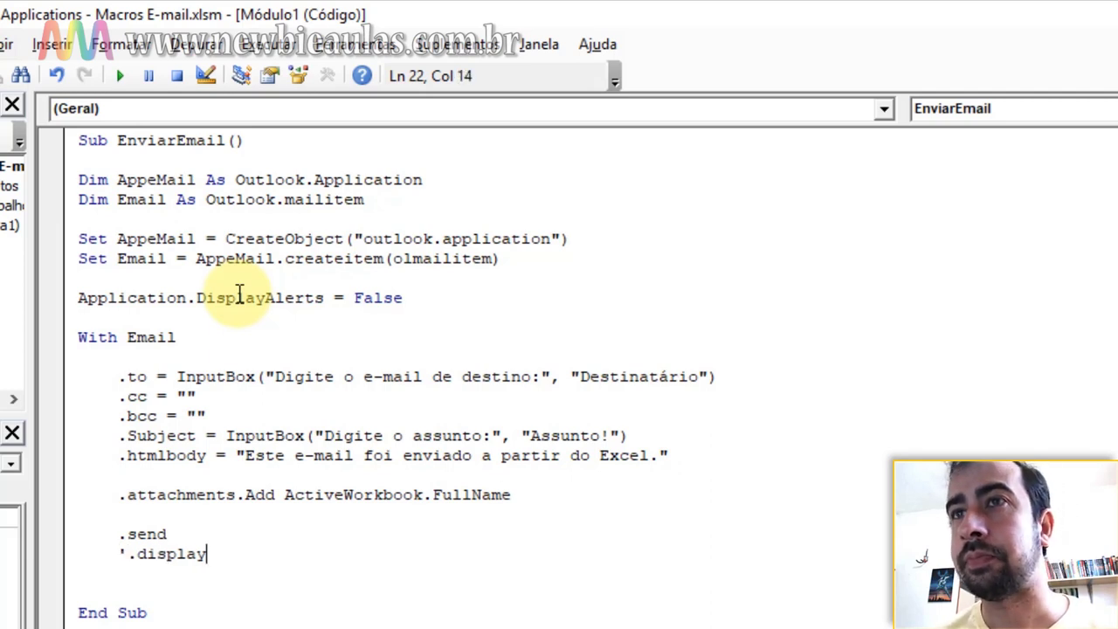
key("Return")
key("Down")
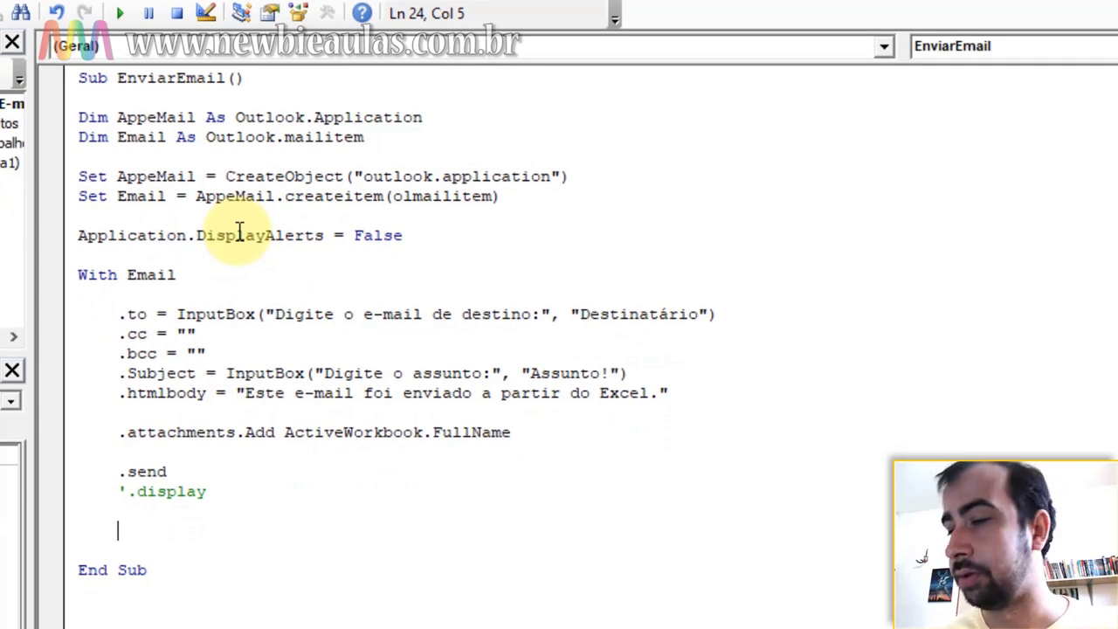
Retype the apostrophe before .display and remove the indentation on the blank line below
key("Up")
key("Up")
key("Up")
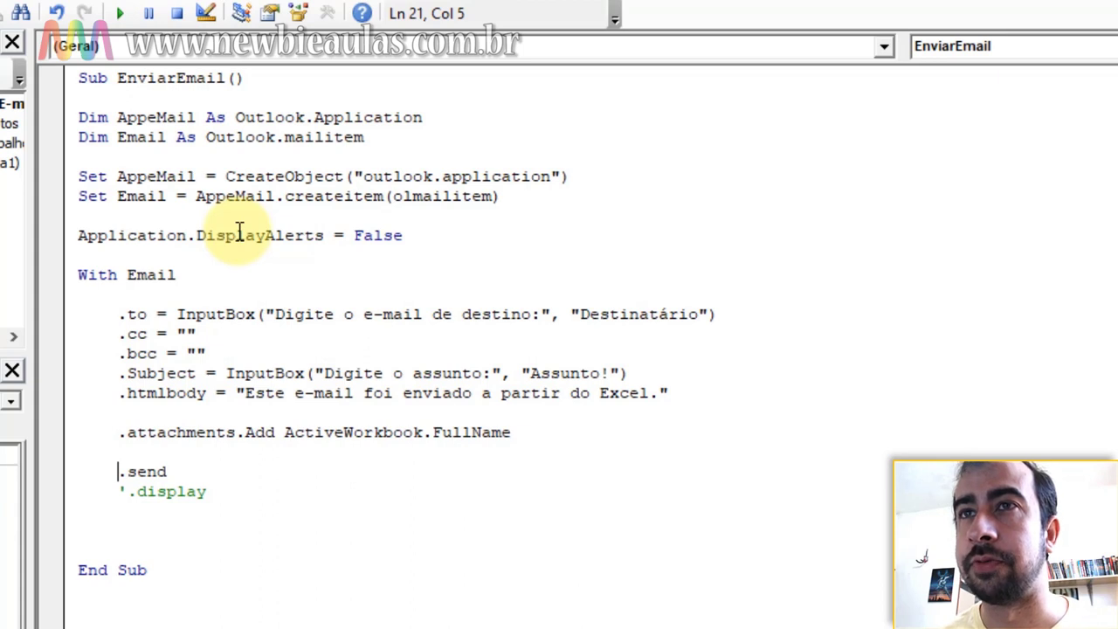
key("Down")
key("Right")
key("BackSpace")
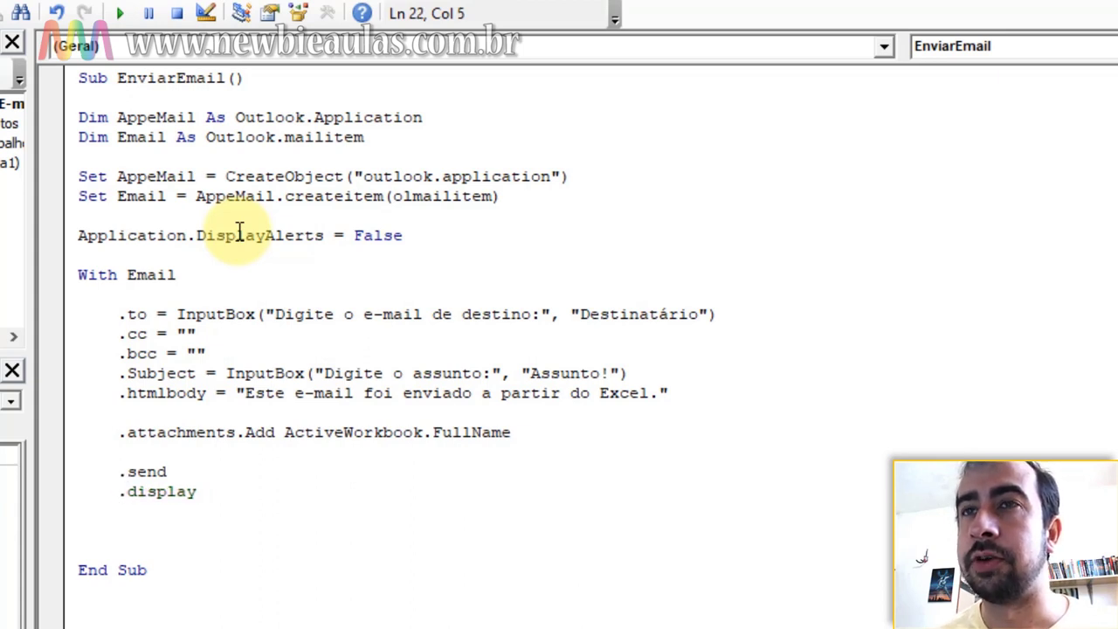
type("'")
key("Down")
key("Down")
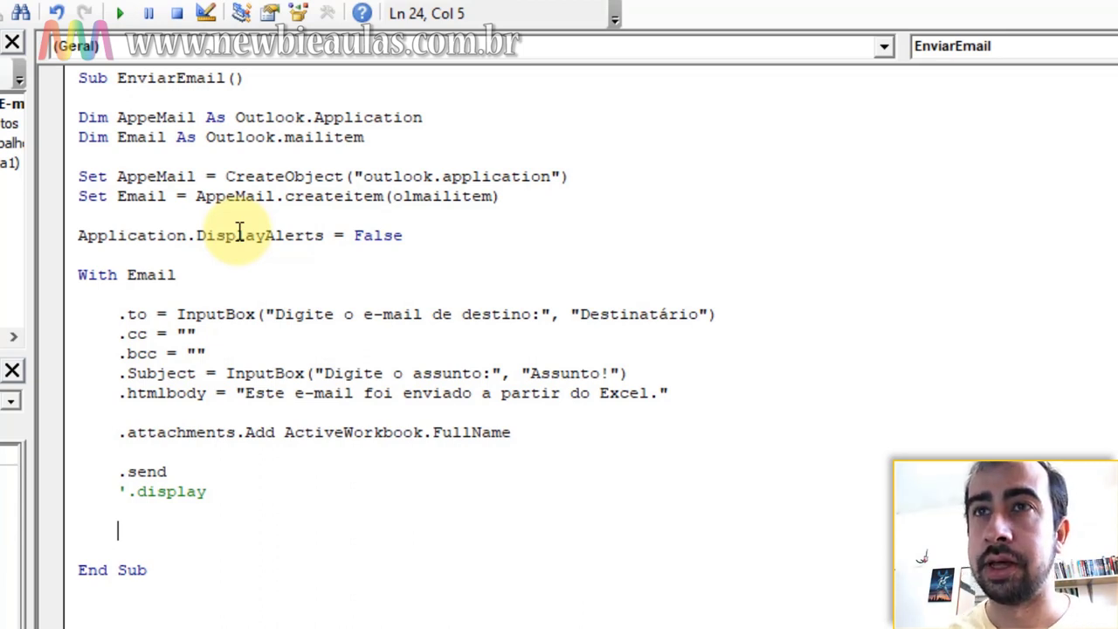
key("BackSpace")
key("BackSpace")
key("BackSpace")
Close the block with End With and add Application.DisplayAlerts = True
type("end ")
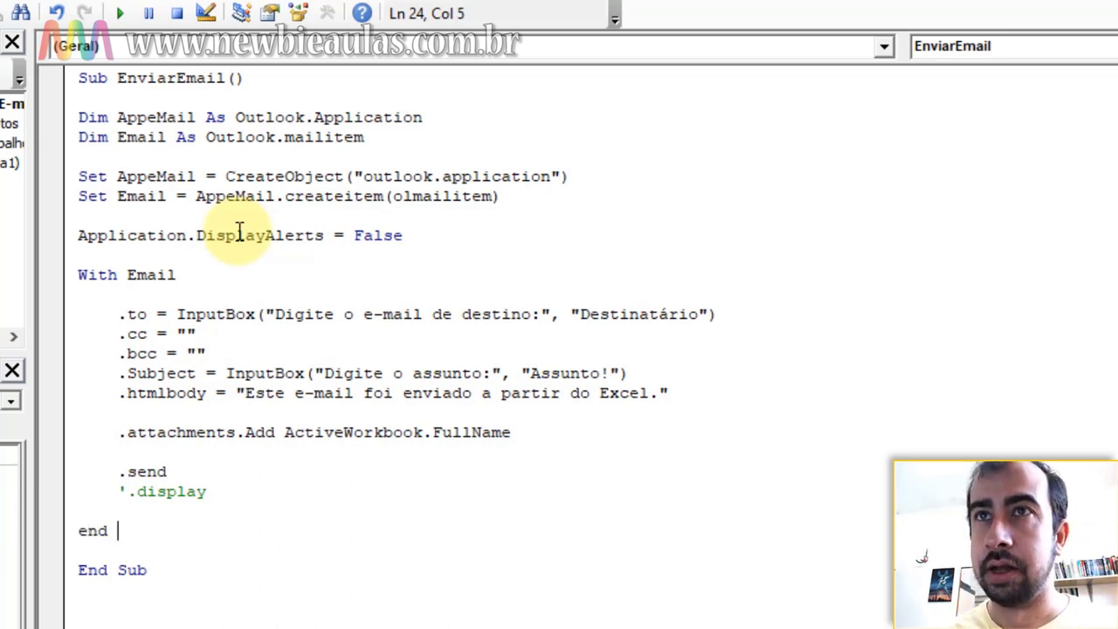
type("with")
key("Return")
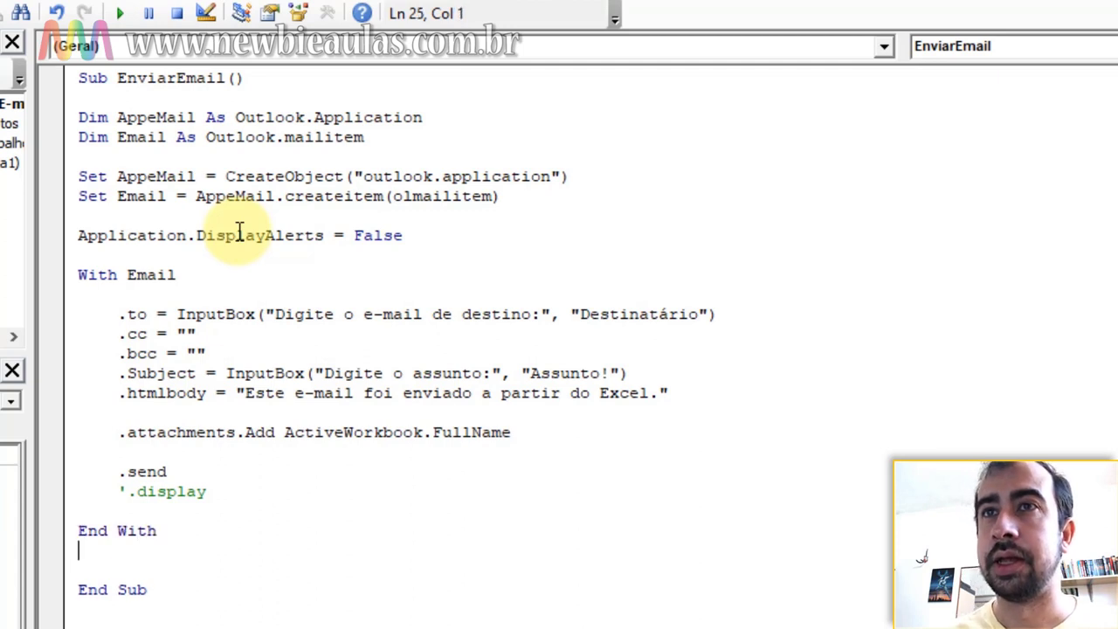
key("Return")
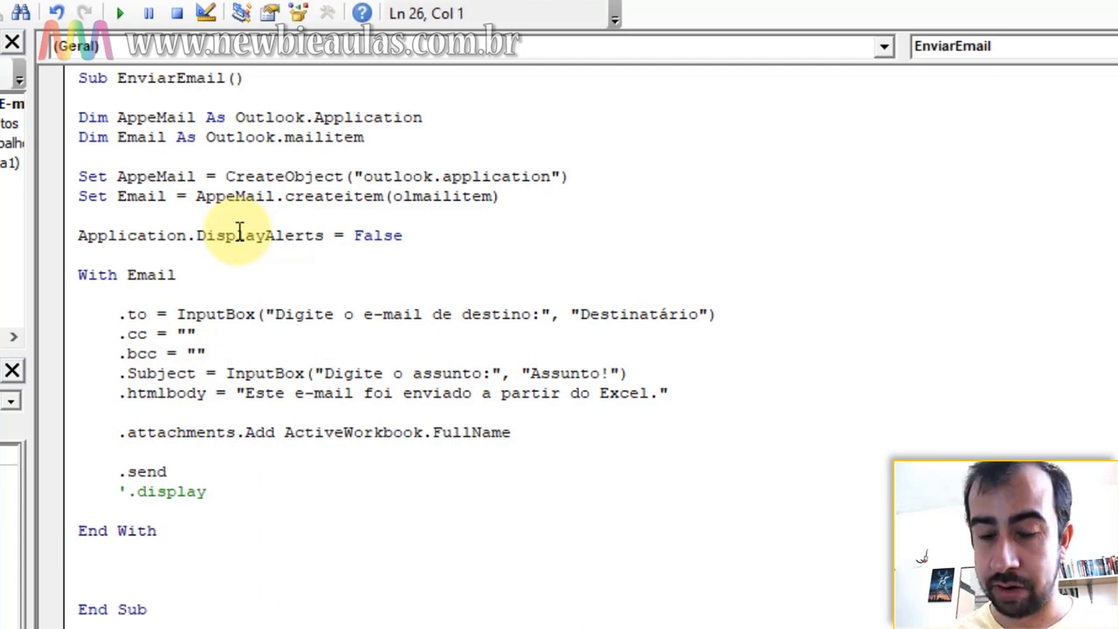
type("applica")
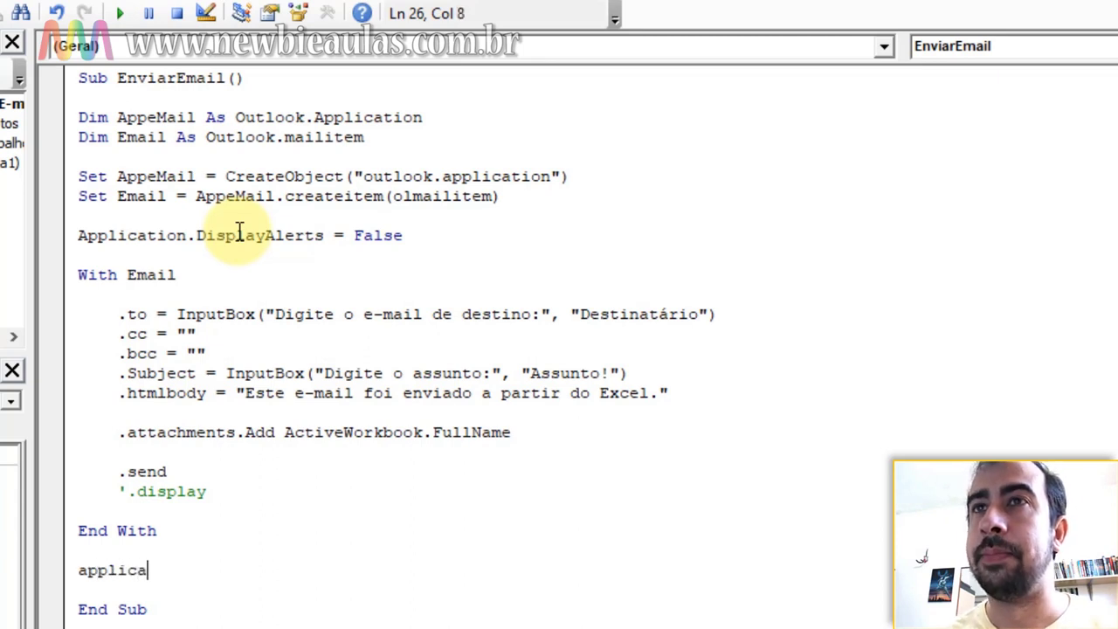
type("tion.de")
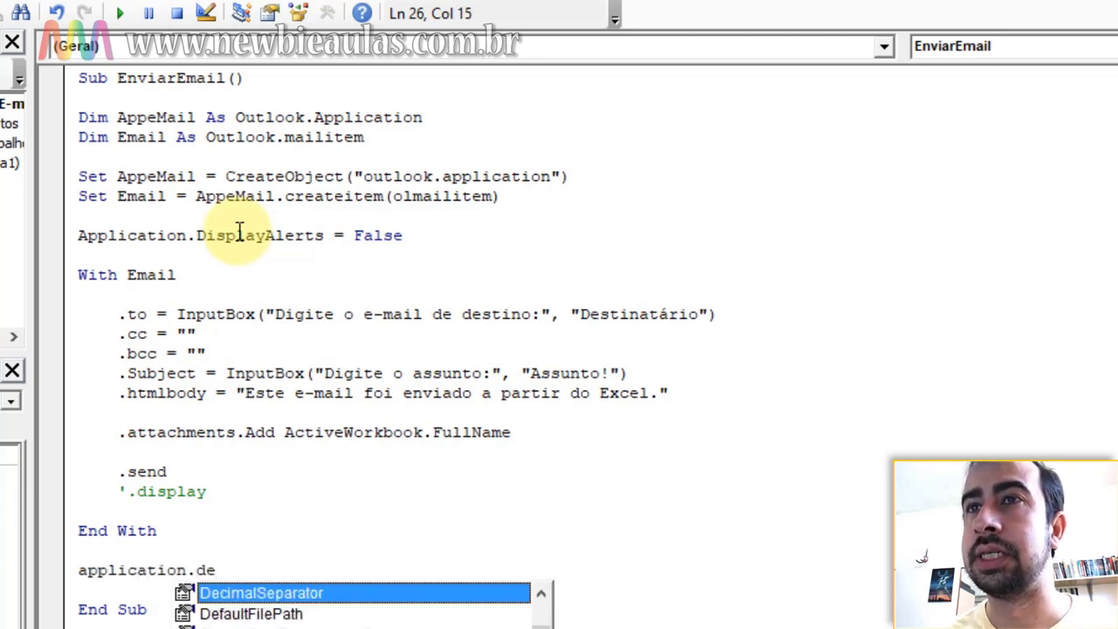
key("BackSpace")
type("ispl")
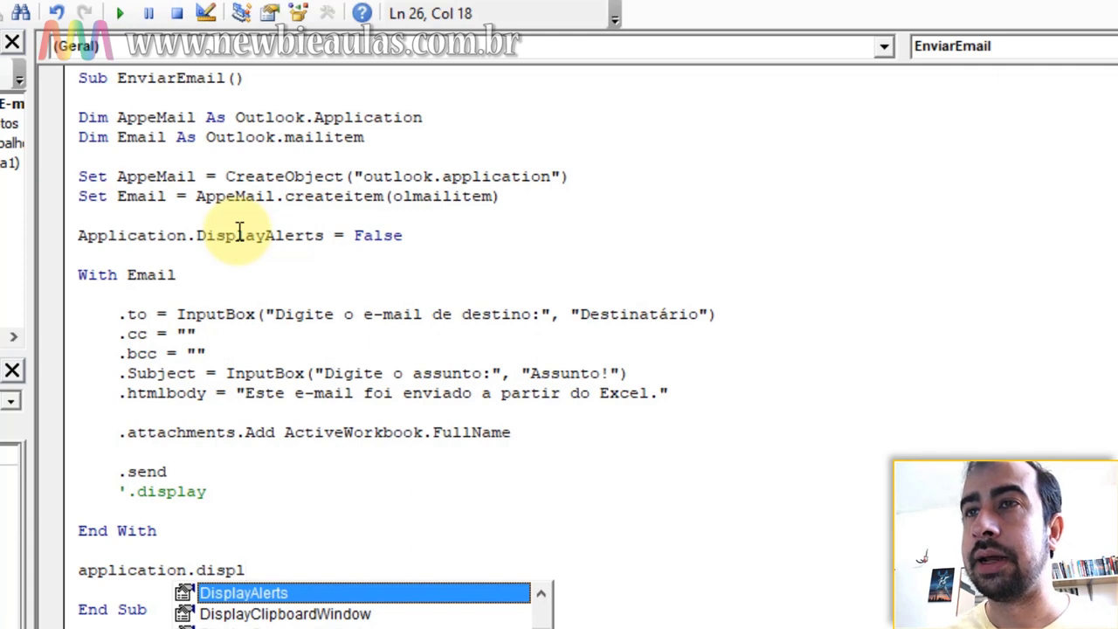
type("=")
key("Down")
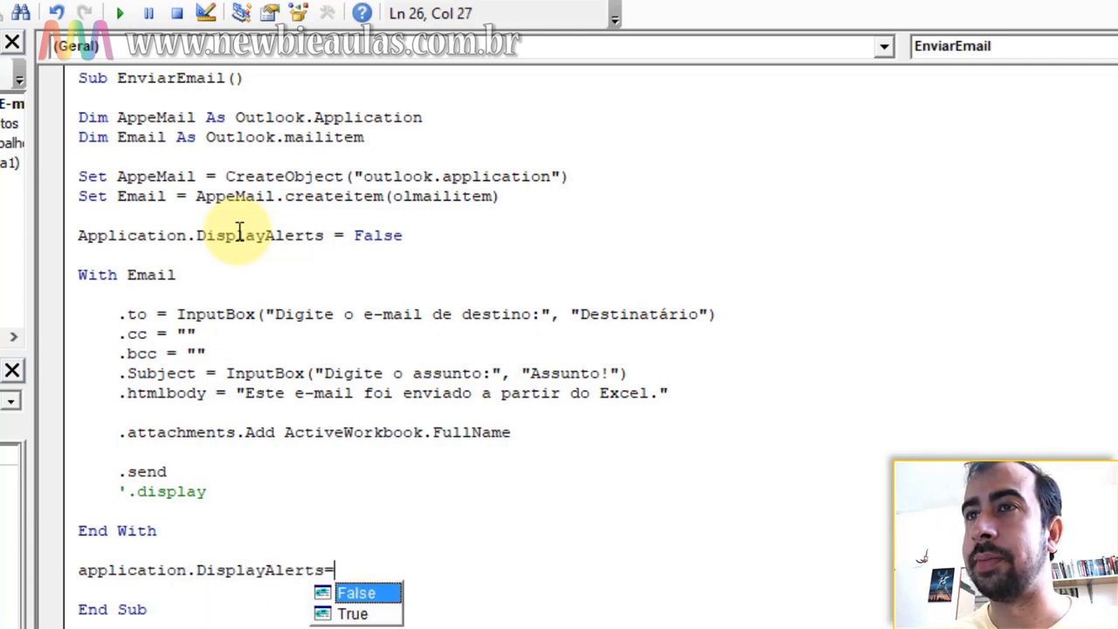
key("Down")
key("Return")
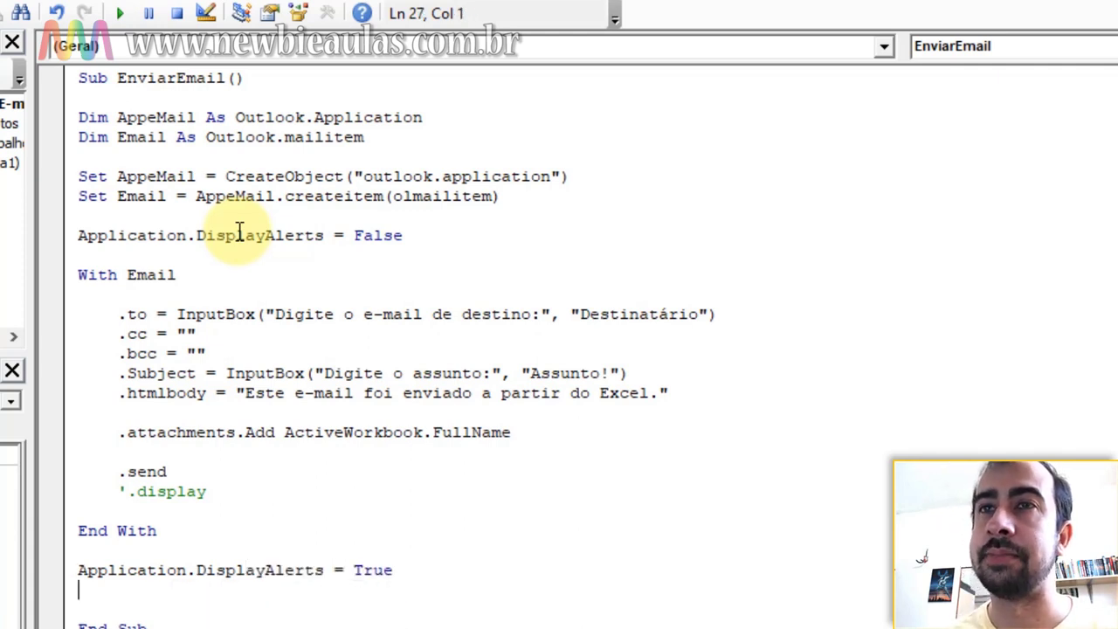
key("Return")
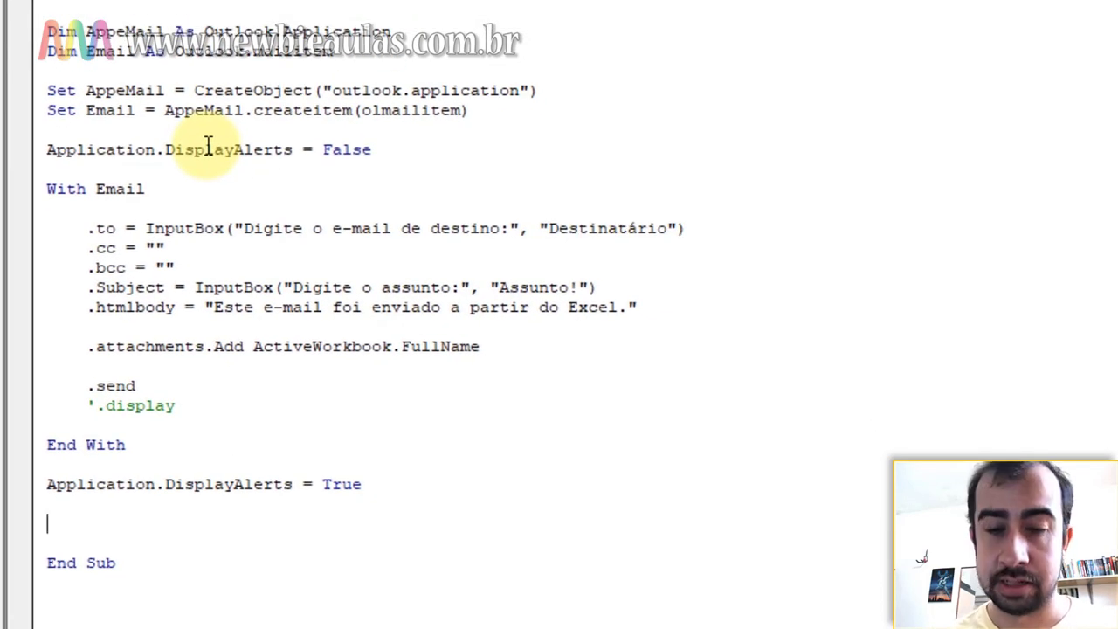
Add Set AppeMail = Nothing and Set Email = Nothing before End Sub
type("set ")
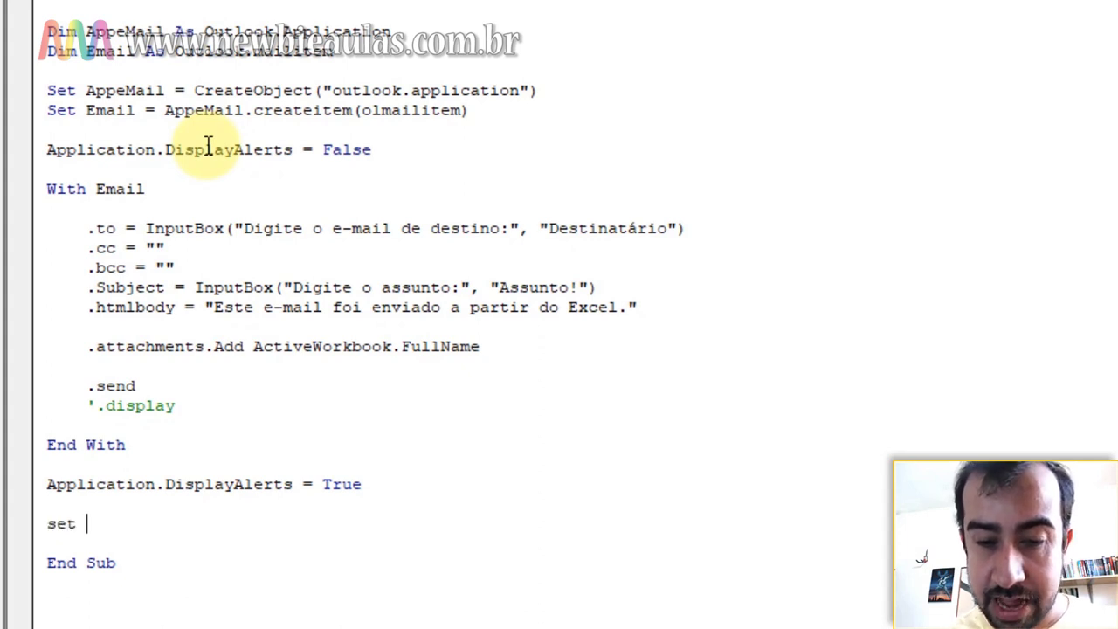
type("appemai")
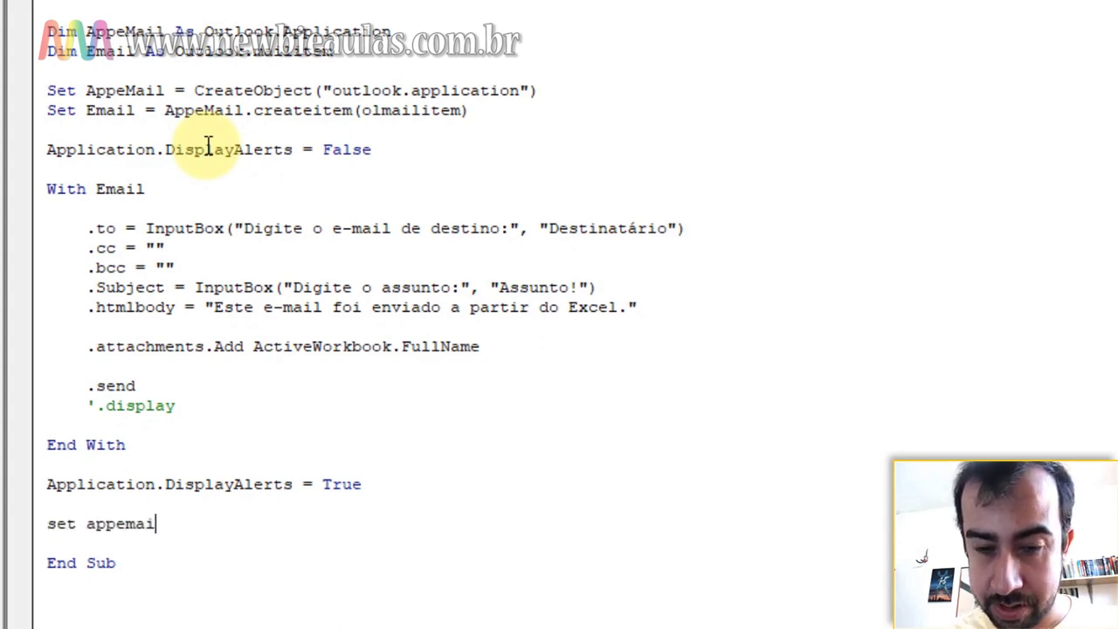
type("l = not")
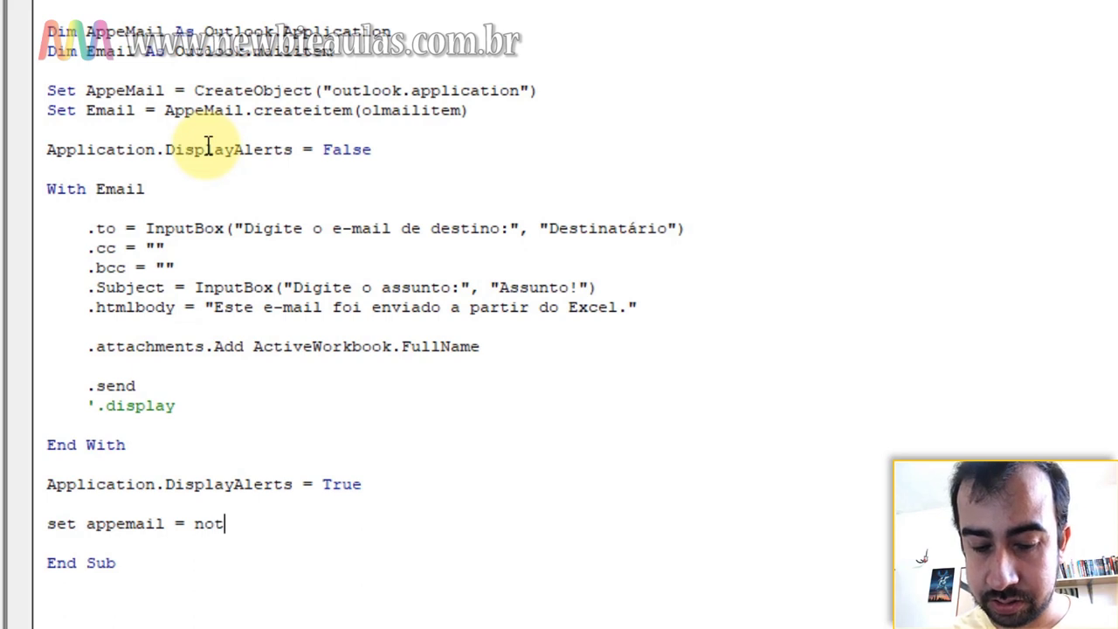
type("hing")
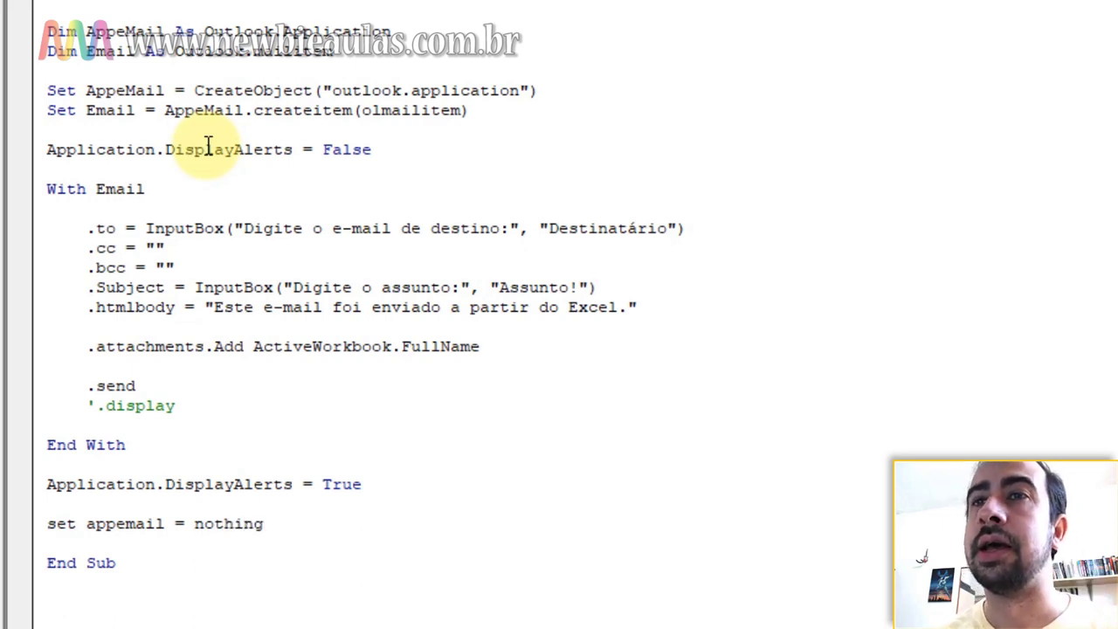
key("Return")
type("si")
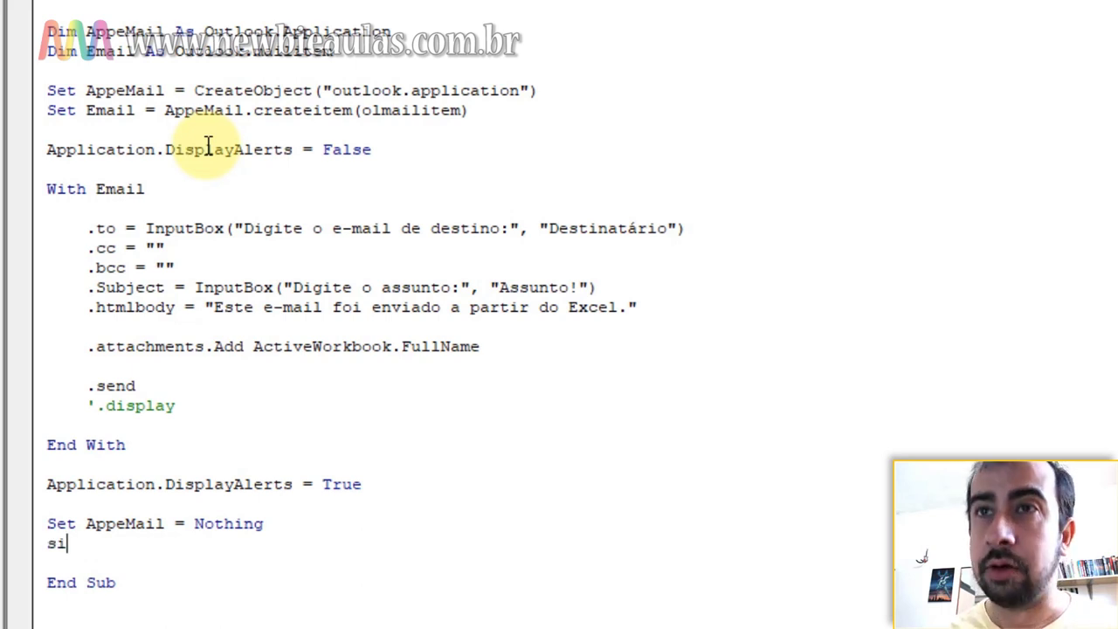
key("BackSpace")
type("et ")
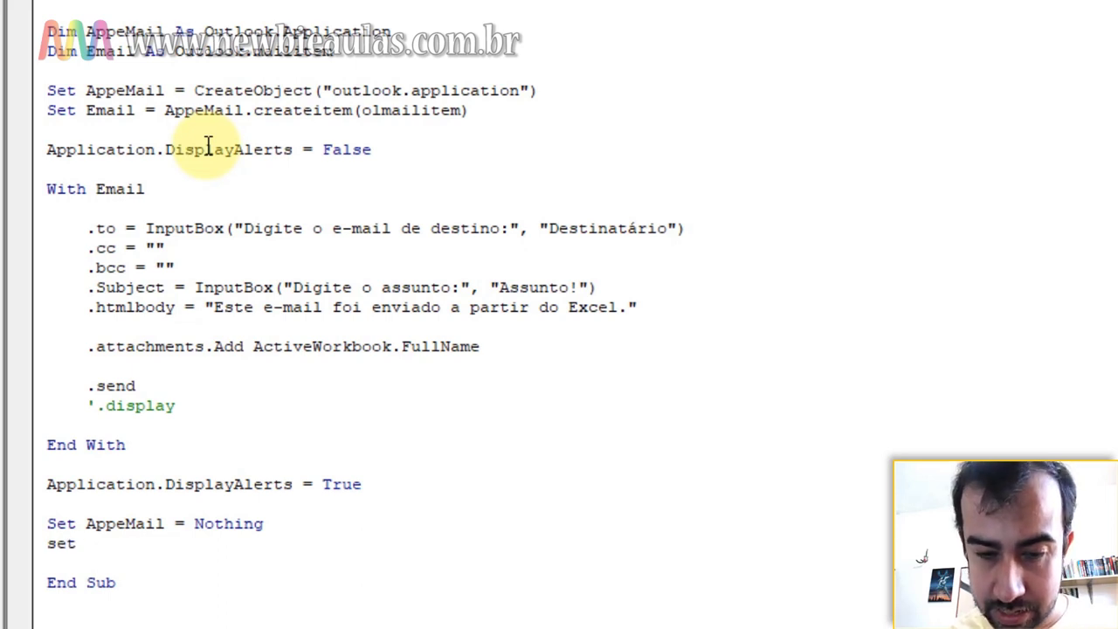
type("email = n")
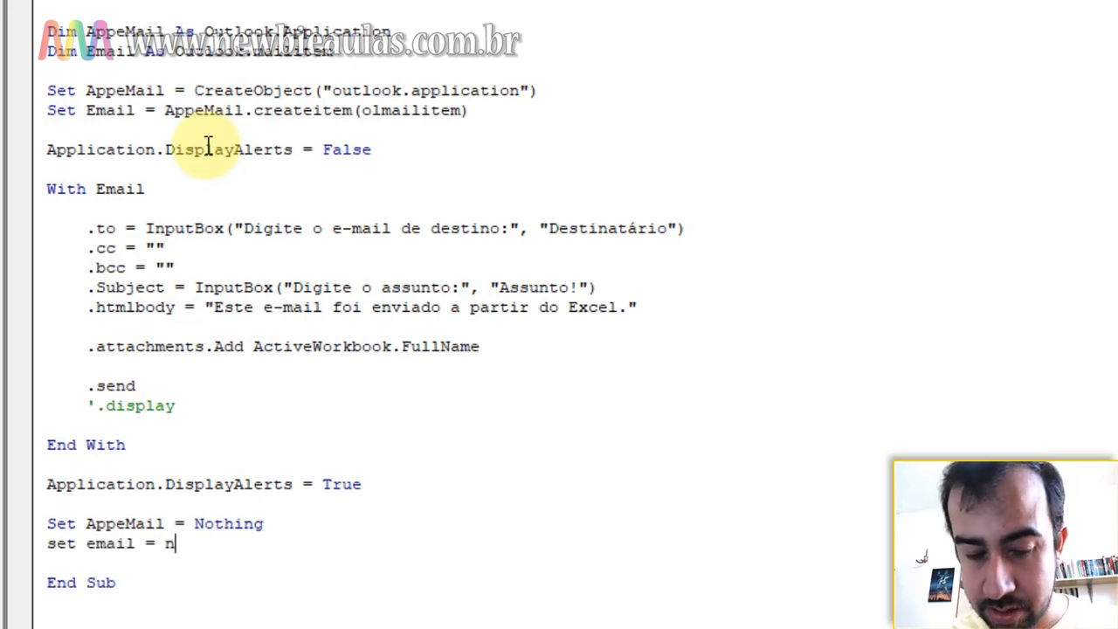
type("othing")
key("Return")
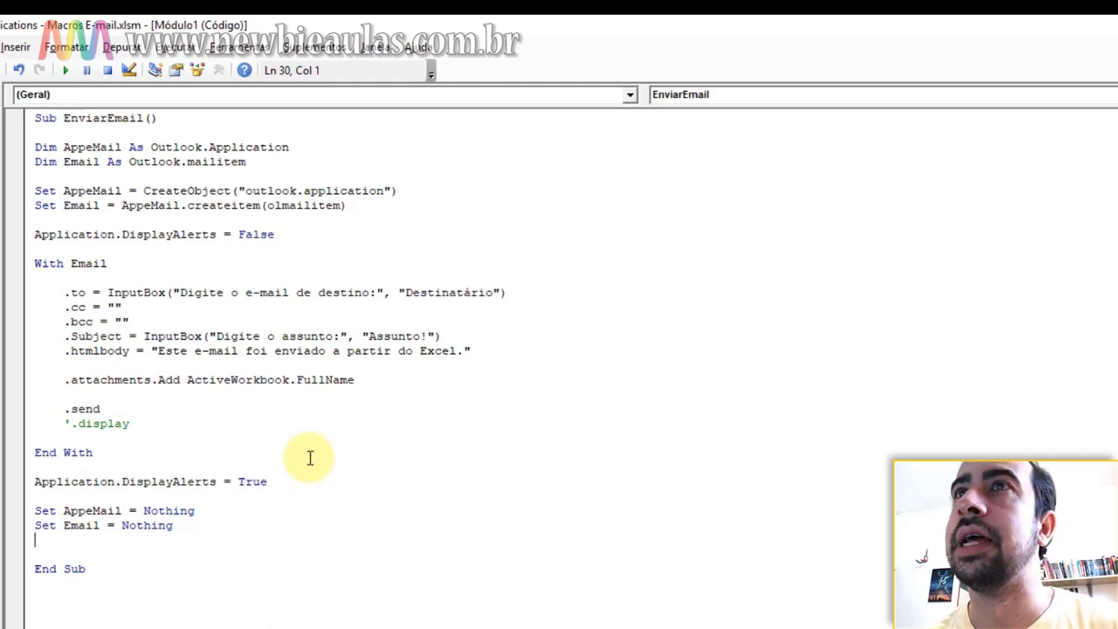
Enable the Microsoft Outlook 16.0 Object Library in the project's references
left_click(245, 44)
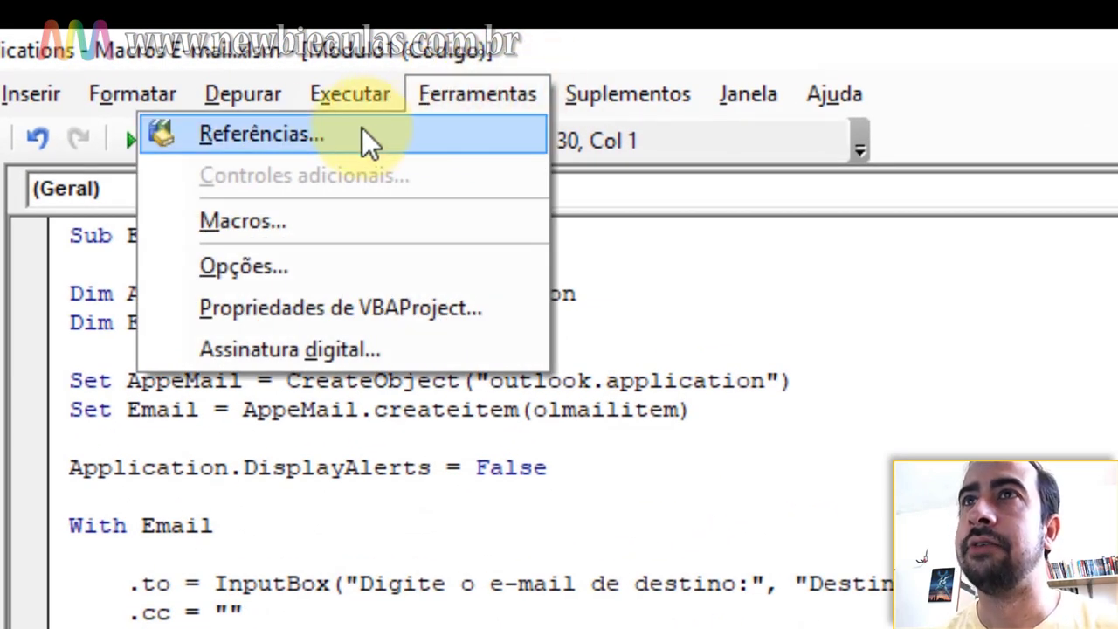
left_click(299, 138)
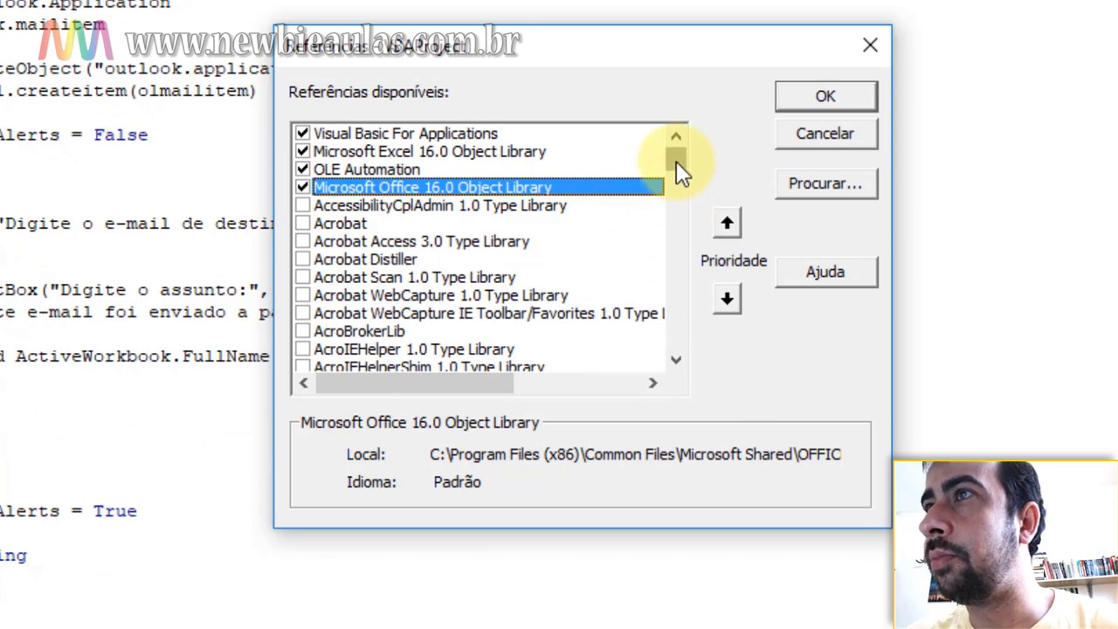
left_click_drag(676, 161, 666, 234)
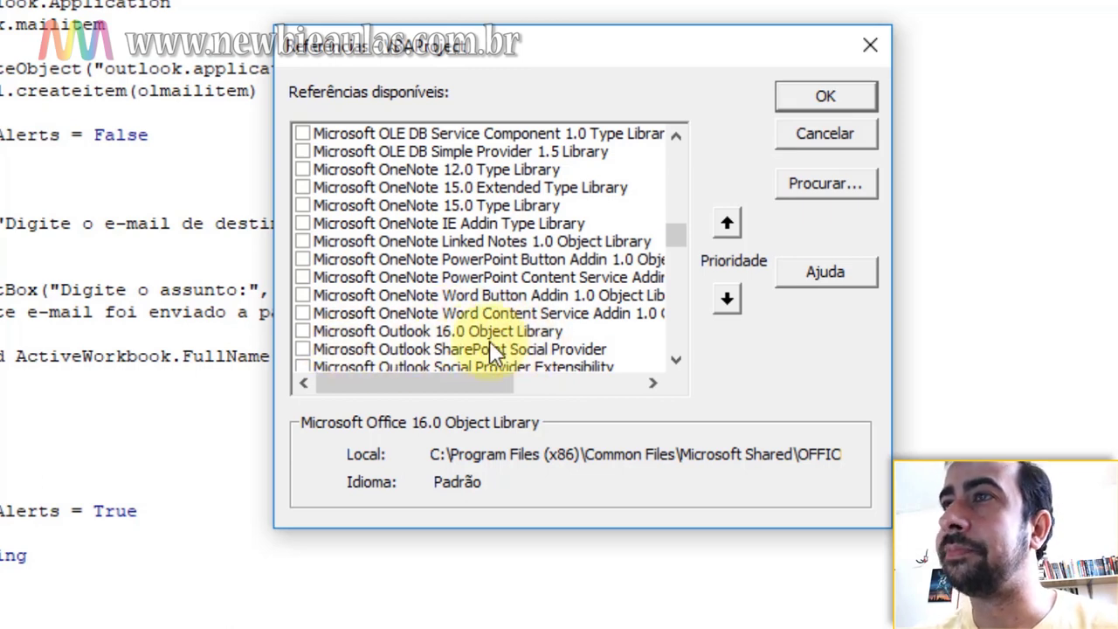
left_click(303, 332)
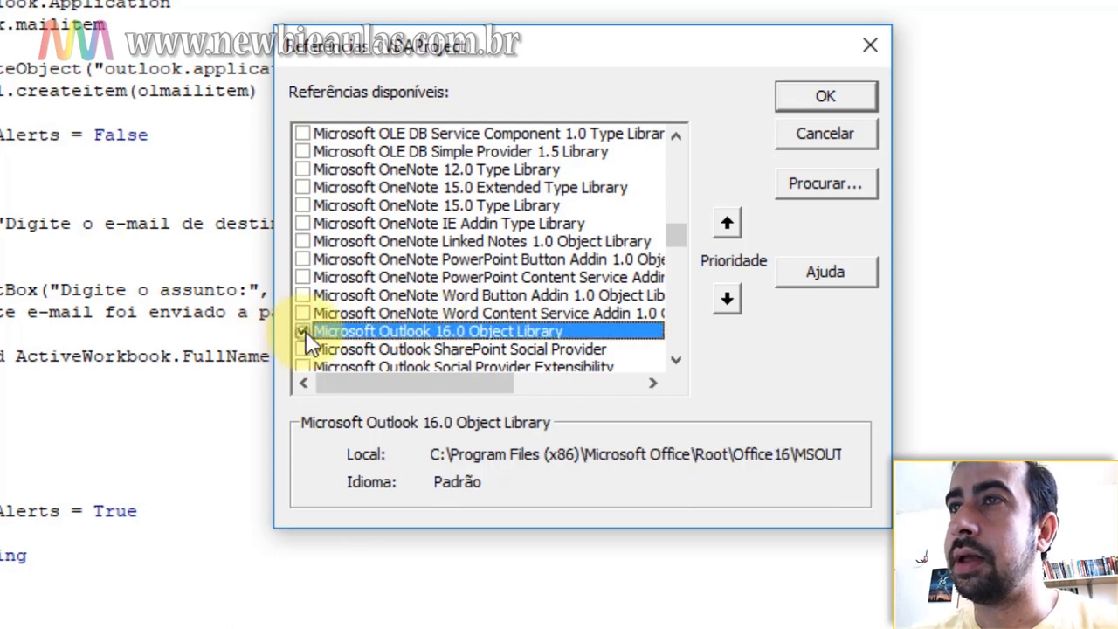
left_click(804, 94)
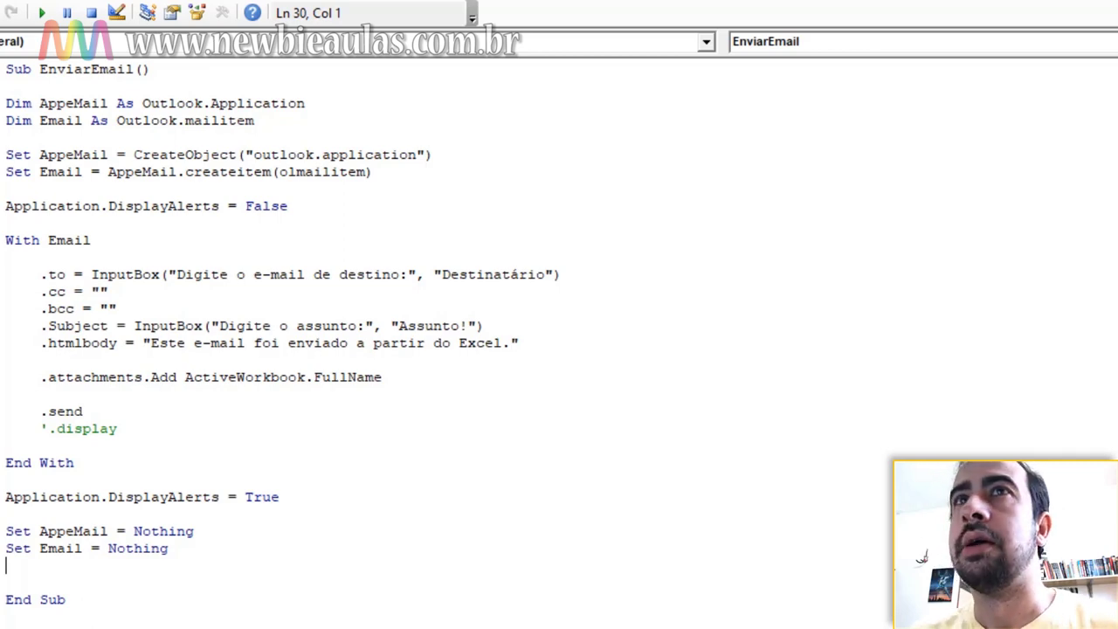
Back on the worksheet, turn on Design Mode and draw a form button across F2 to H2
key("alt+F11")
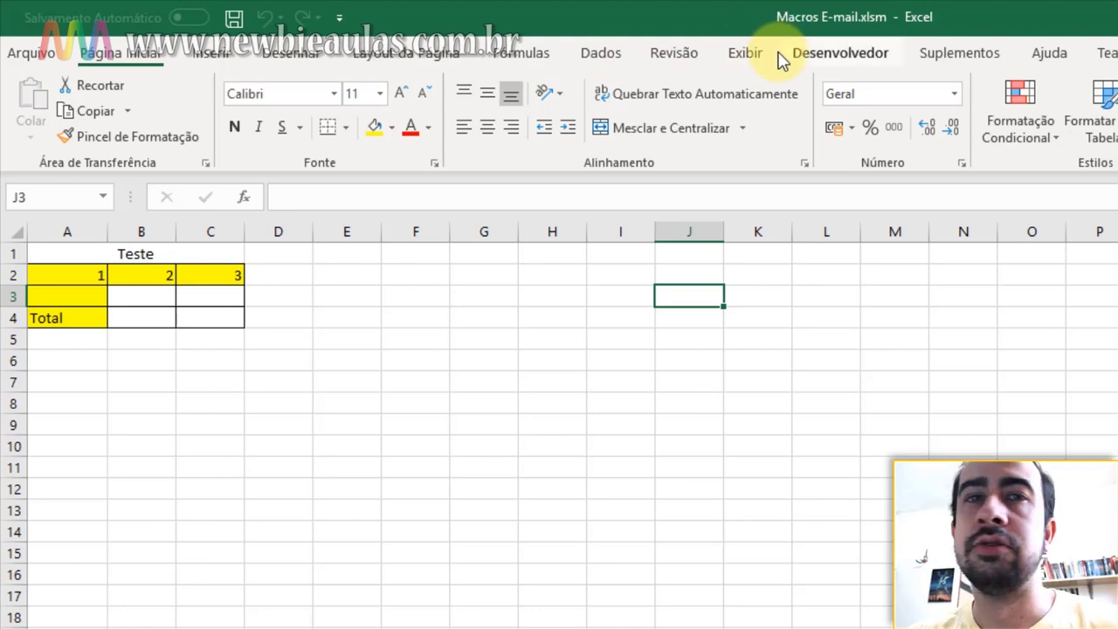
left_click(827, 58)
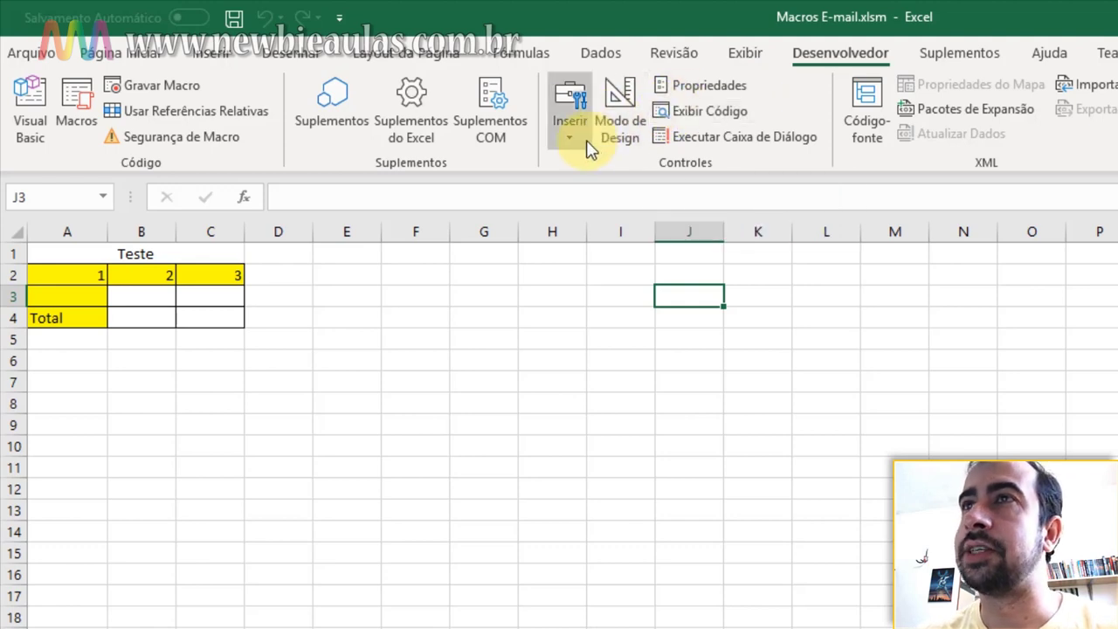
left_click(619, 106)
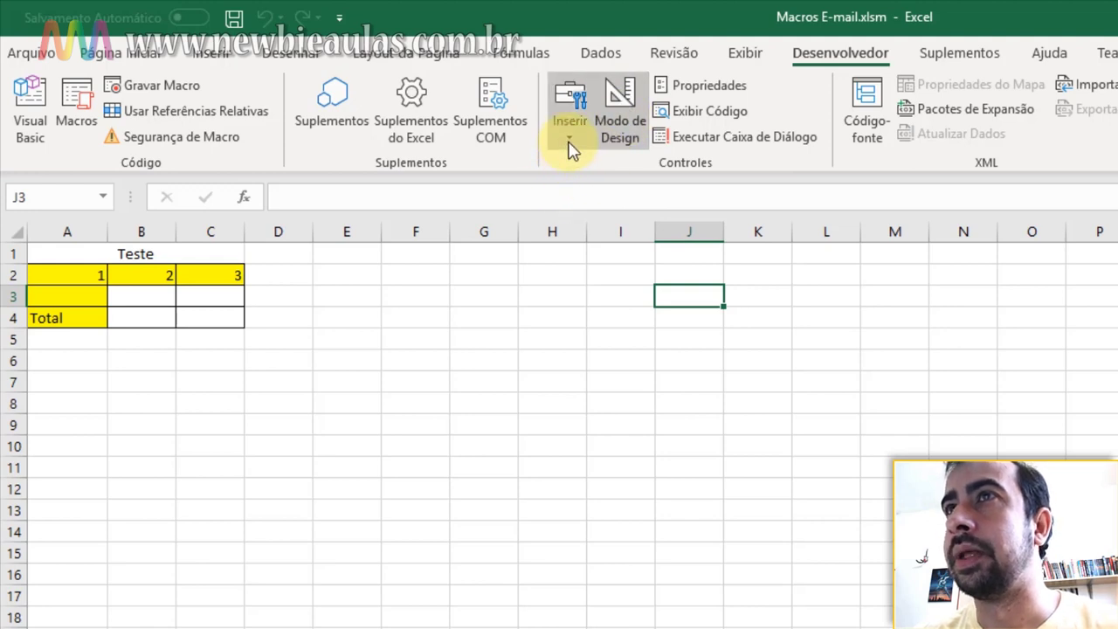
left_click(567, 142)
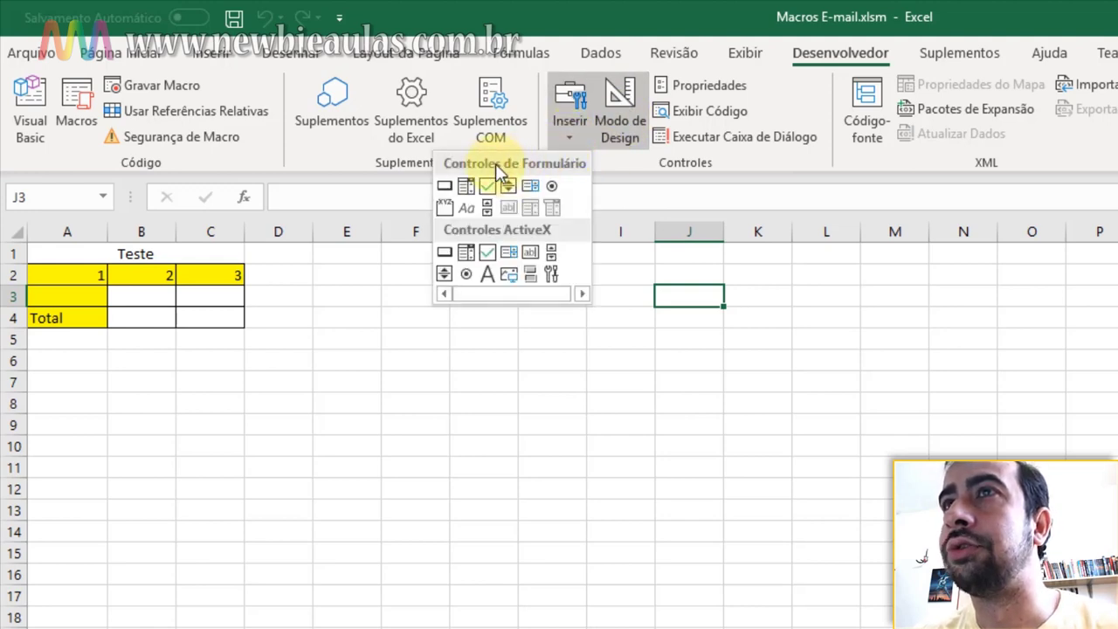
left_click(445, 186)
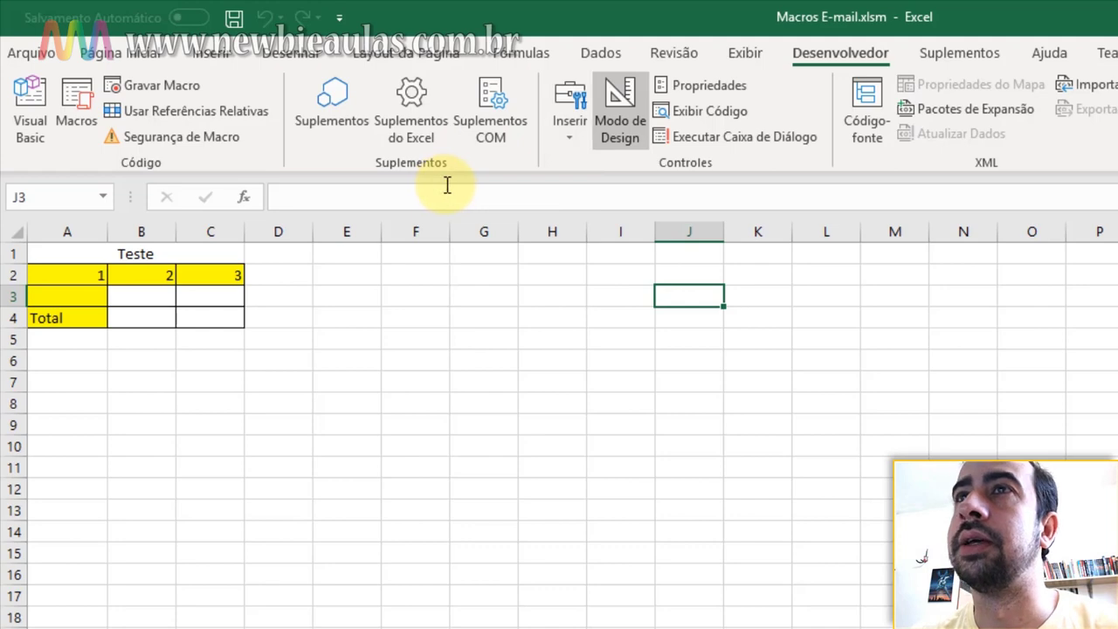
left_click_drag(380, 265, 531, 289)
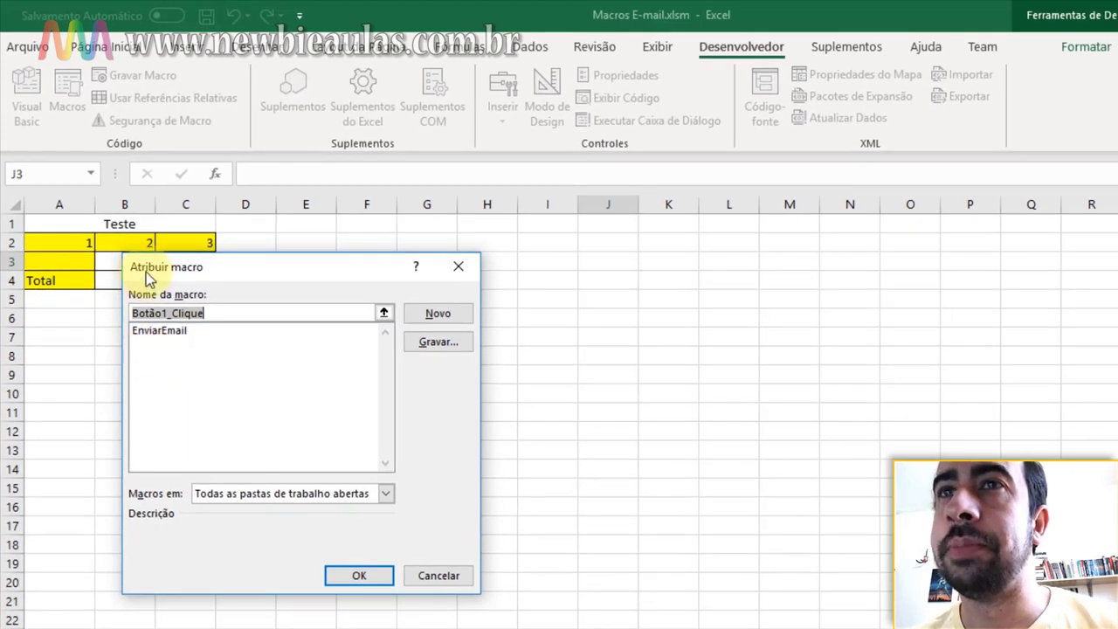
Assign EnviarEmail to the button and change its caption from Botão 1 to 'Enviar por e-mail'
left_click(154, 332)
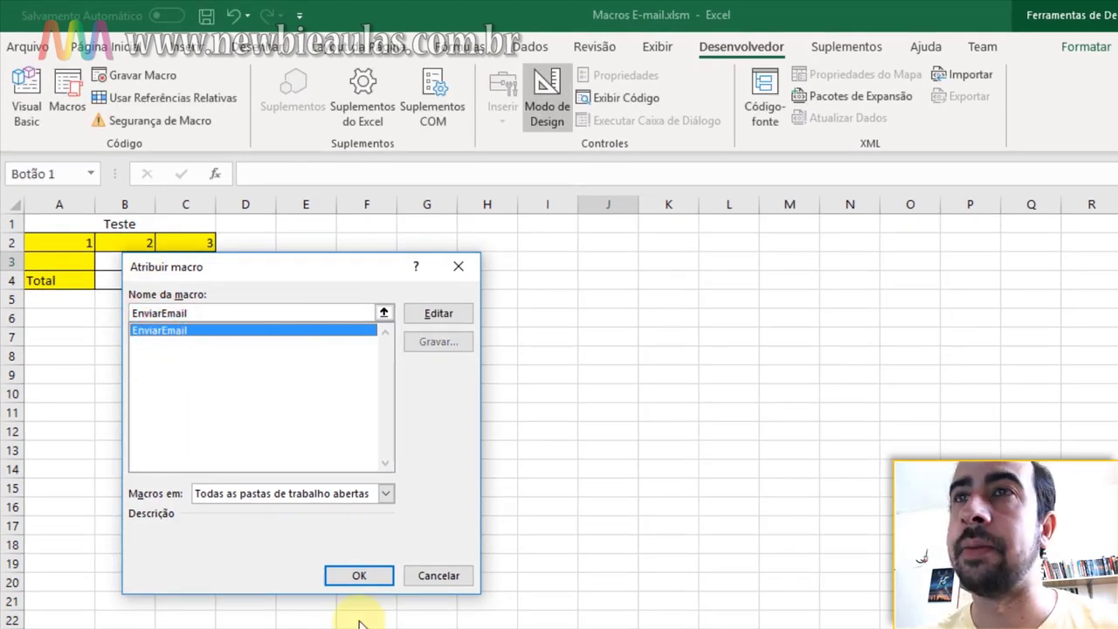
left_click(361, 576)
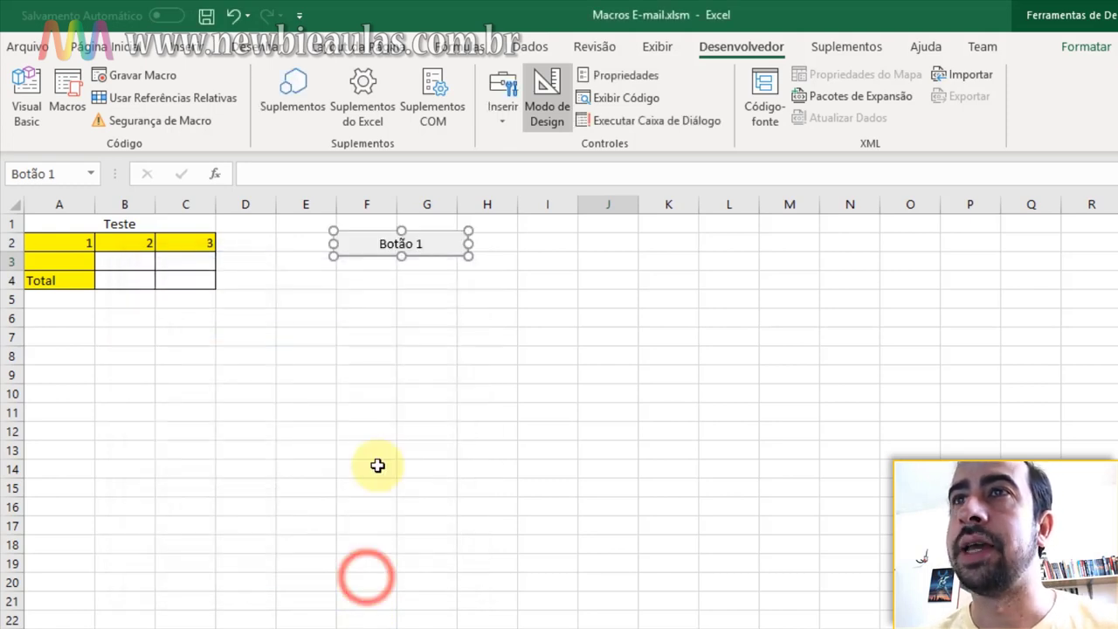
left_click(413, 244)
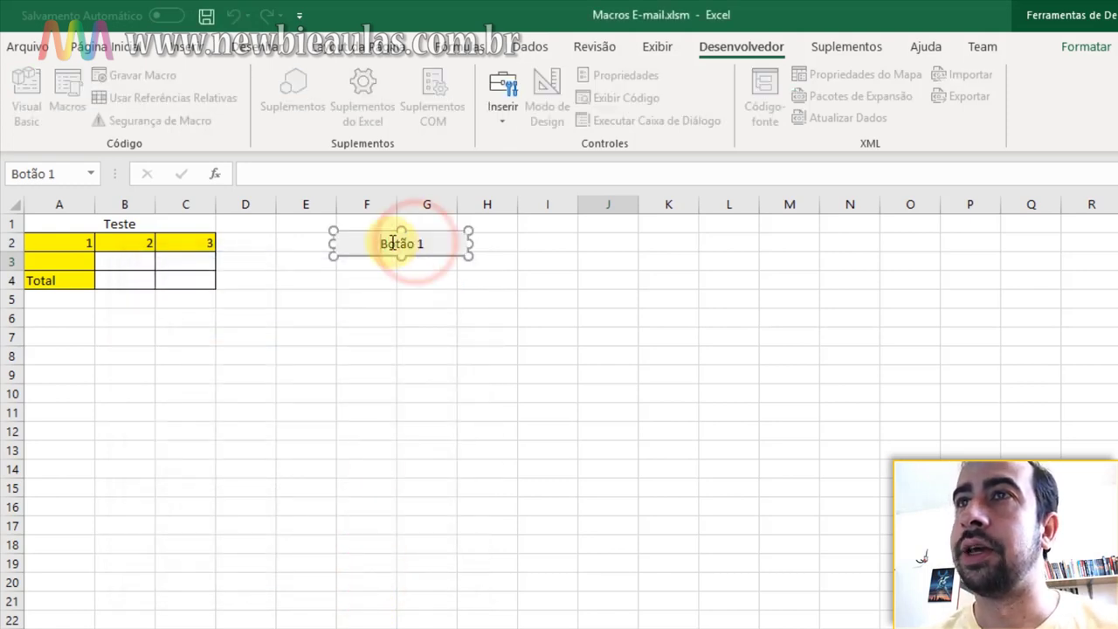
left_click_drag(375, 244, 447, 243)
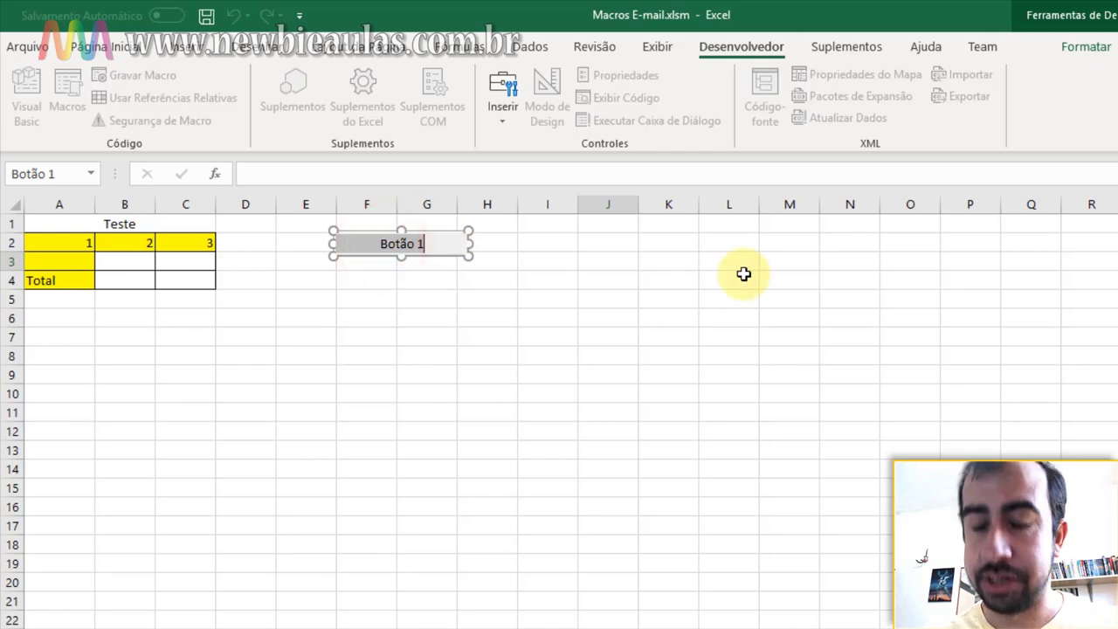
key("BackSpace")
type("Enviar")
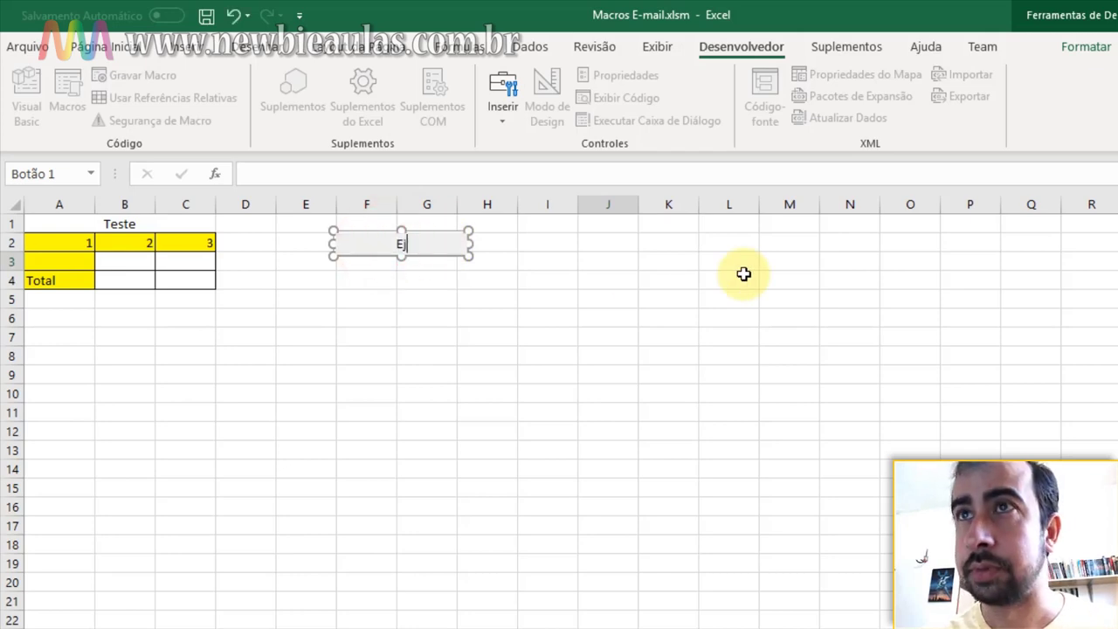
type(" p")
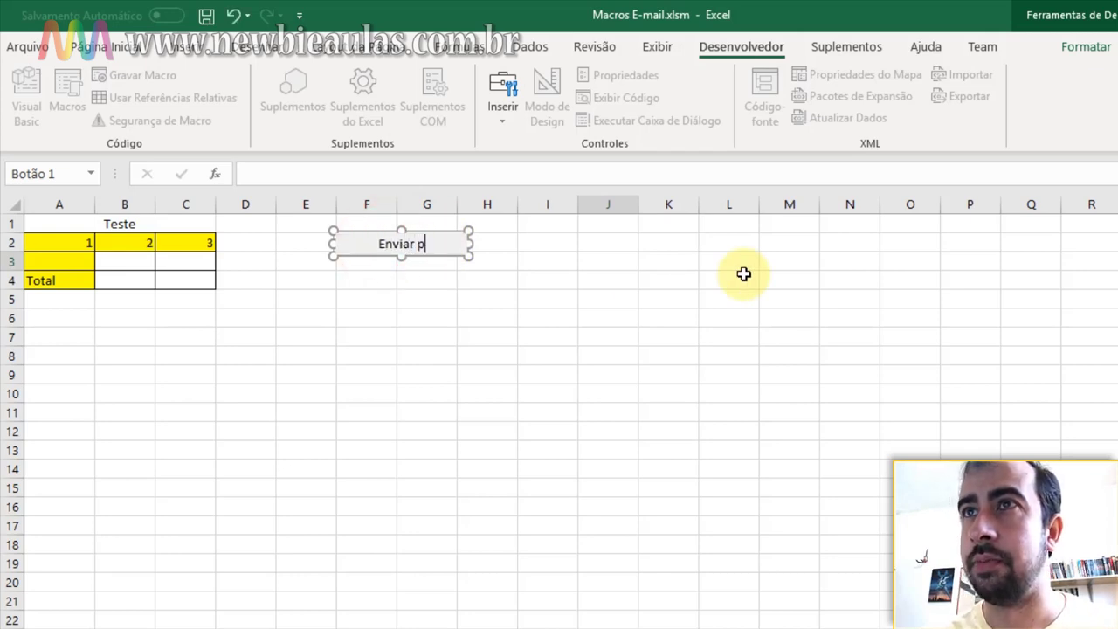
type("or e-mail")
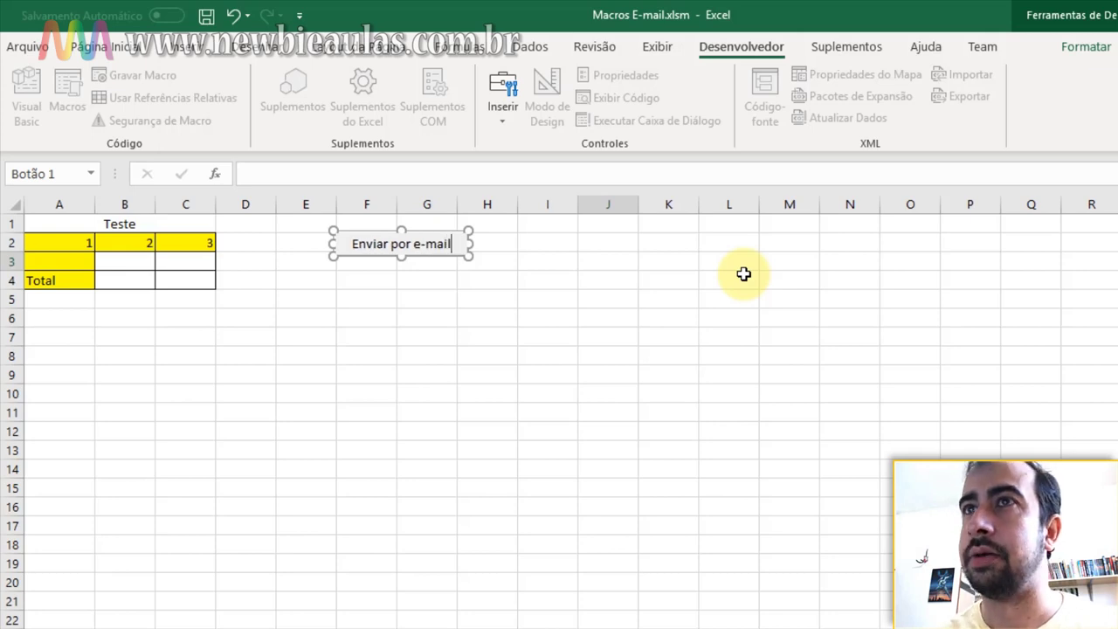
left_click(359, 236)
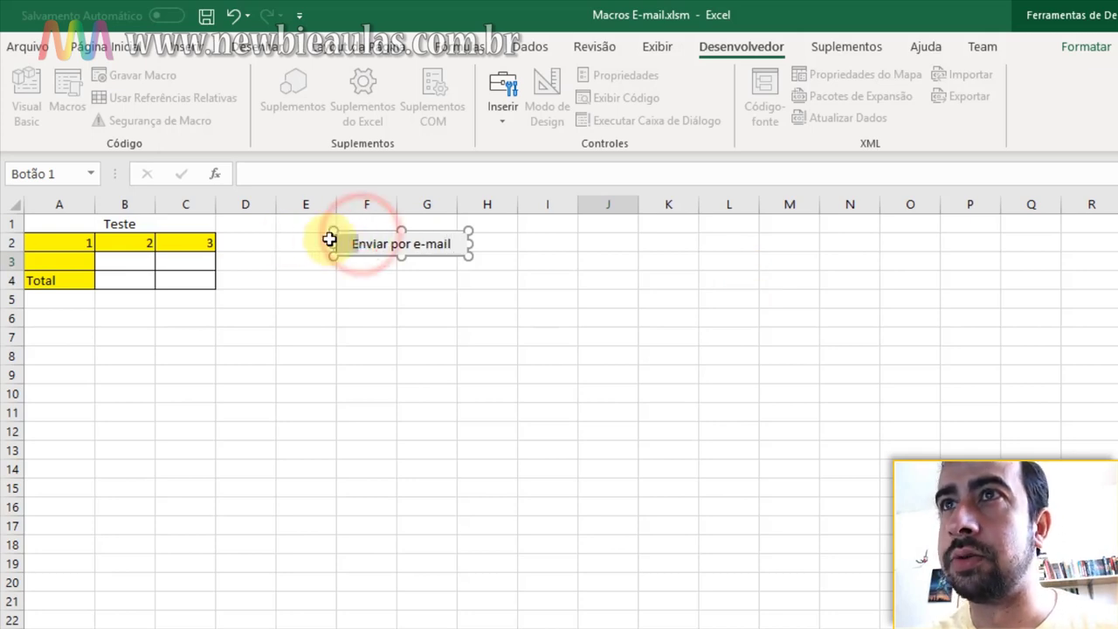
left_click(370, 226)
Move the Enviar por e-mail button left beside the Teste table, then turn off Design Mode
left_click(540, 350)
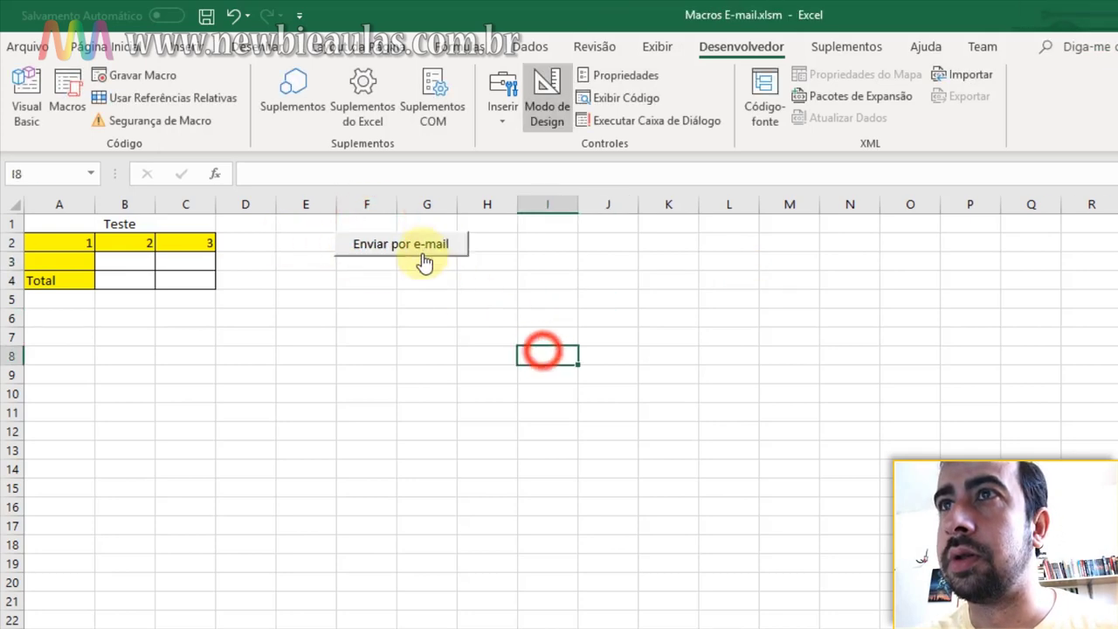
right_click(461, 242)
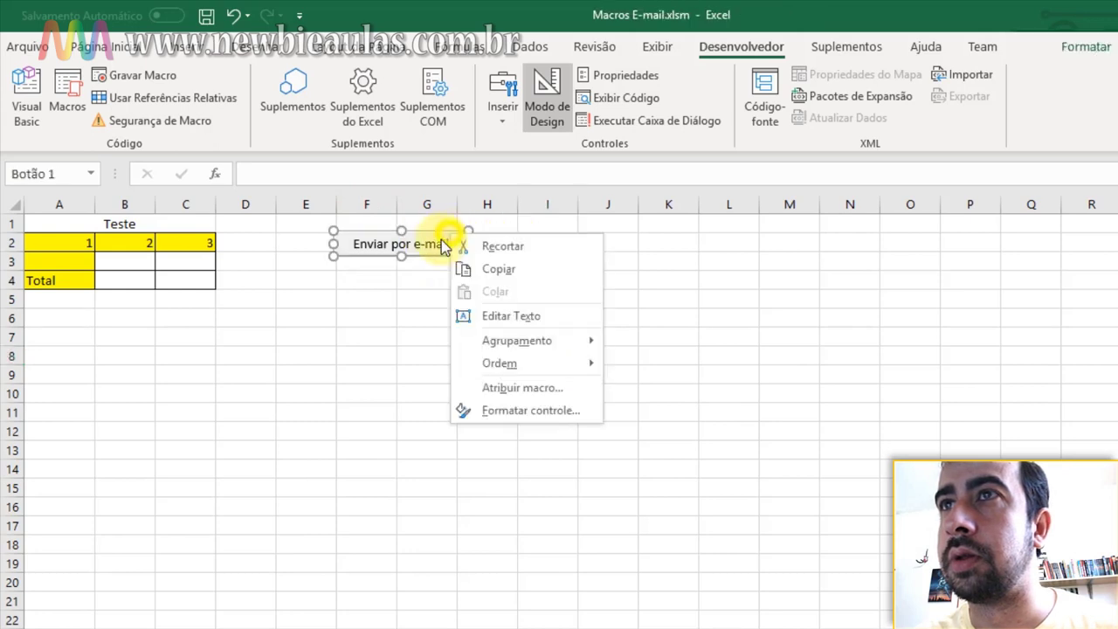
key("Escape")
left_click_drag(412, 229, 342, 230)
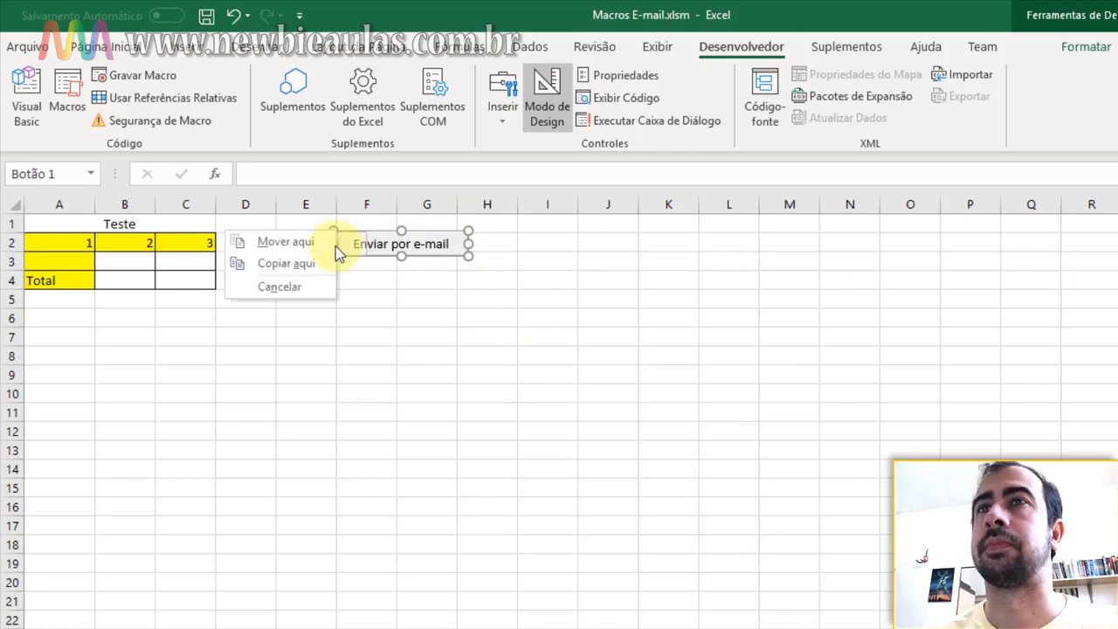
left_click(287, 241)
left_click(536, 296)
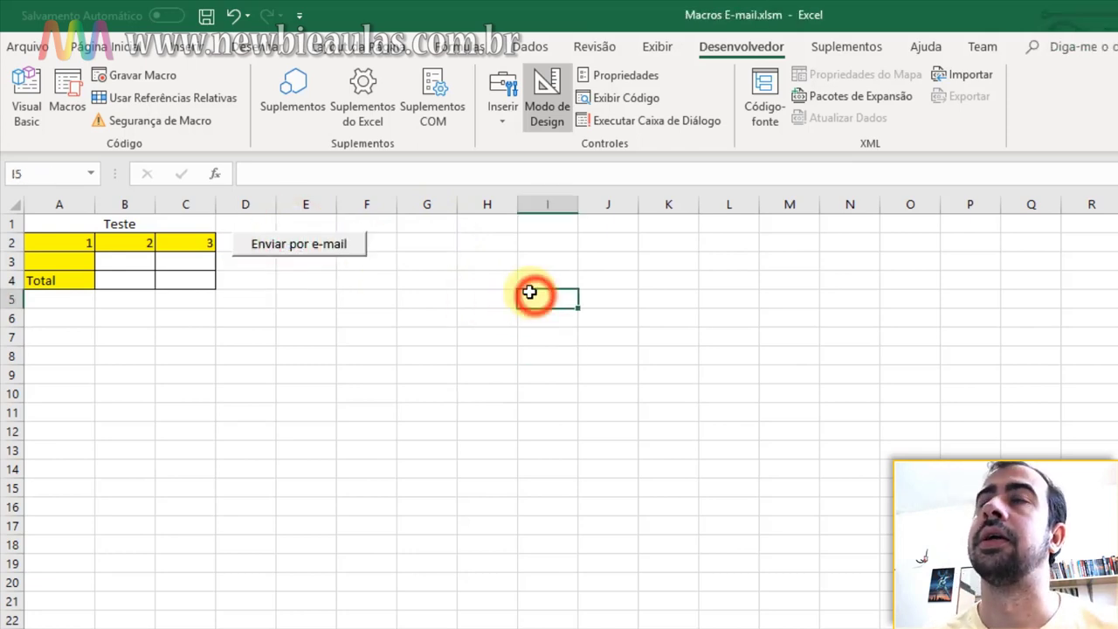
left_click(537, 113)
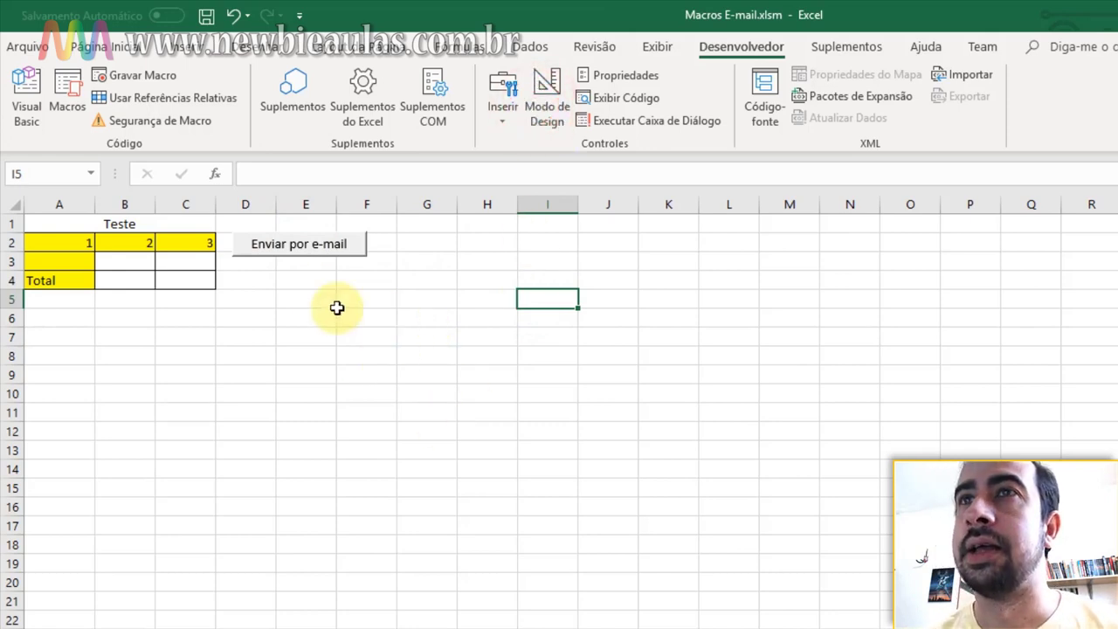
Run the button, entering the recipient's e-mail address and the subject Teste da aula
left_click(284, 252)
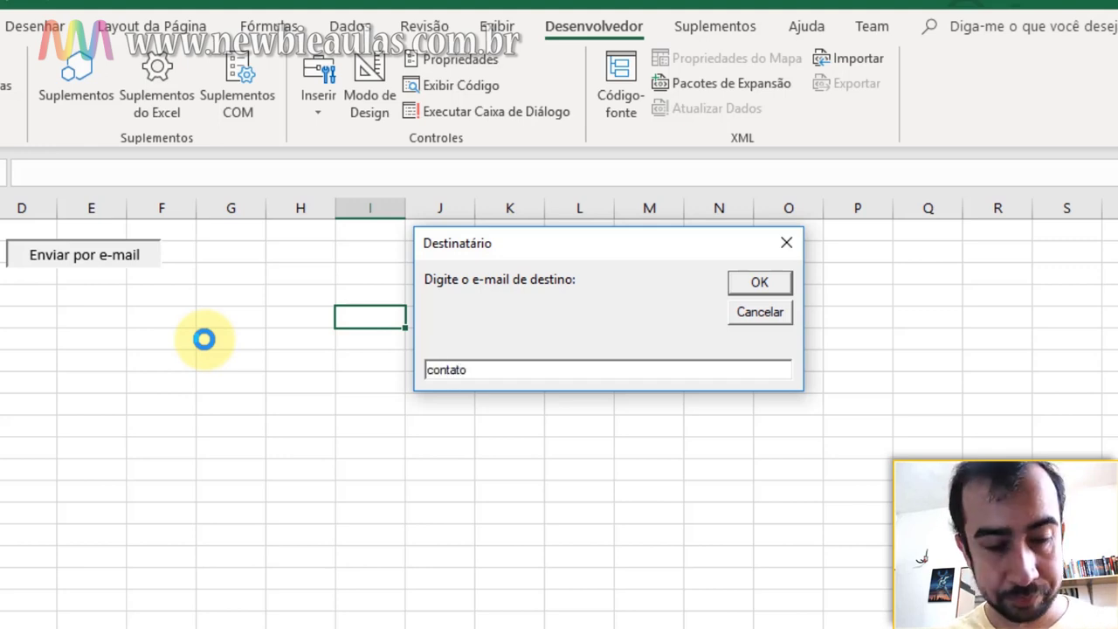
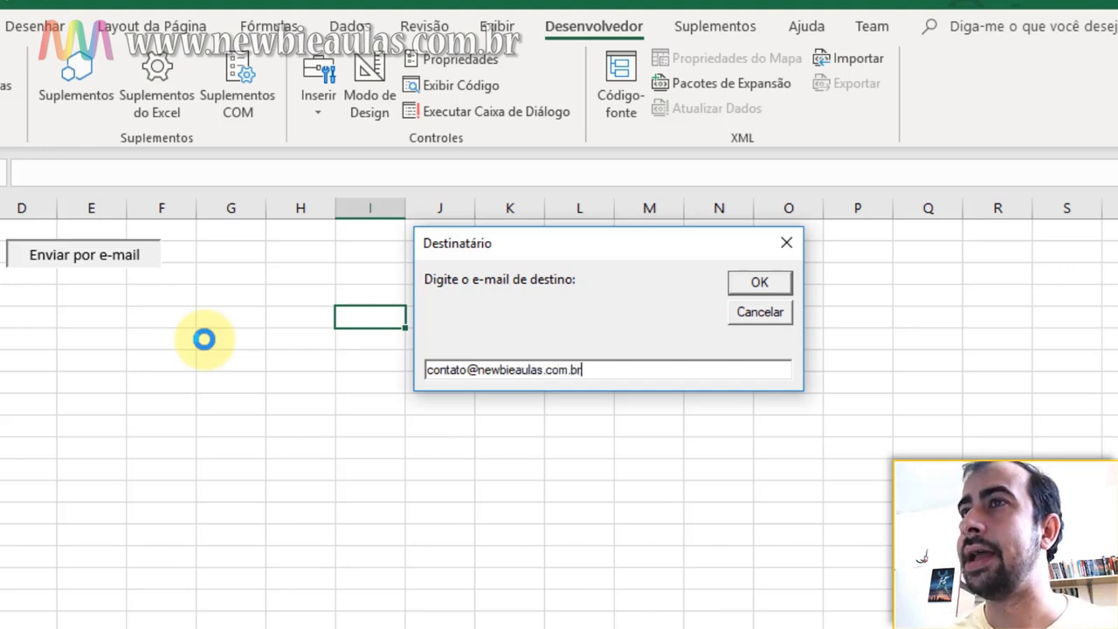
left_click(751, 277)
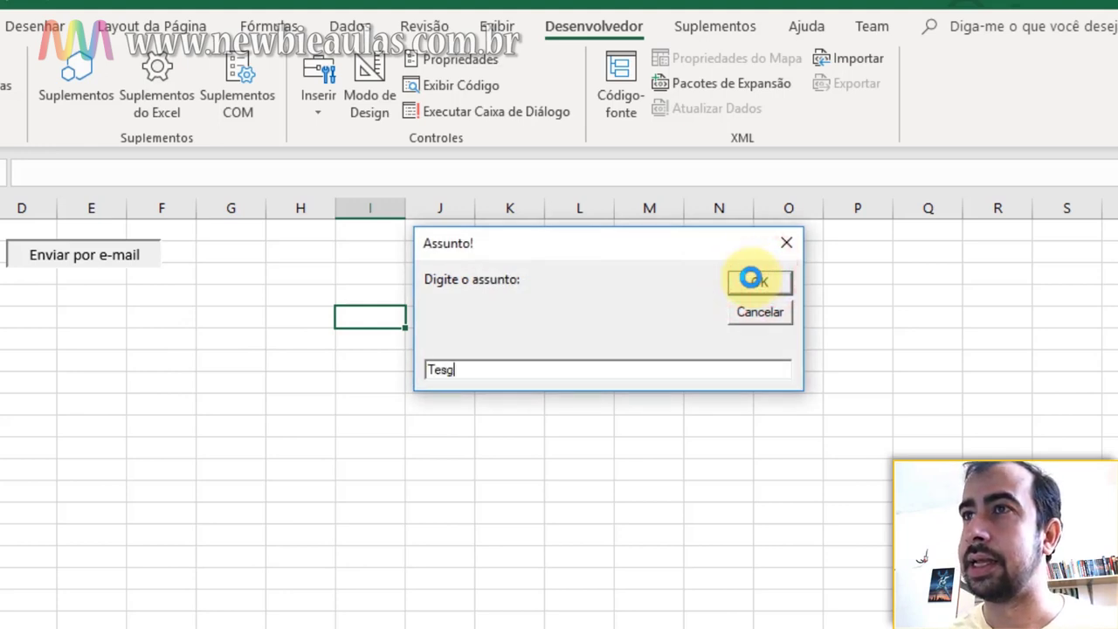
type("aula")
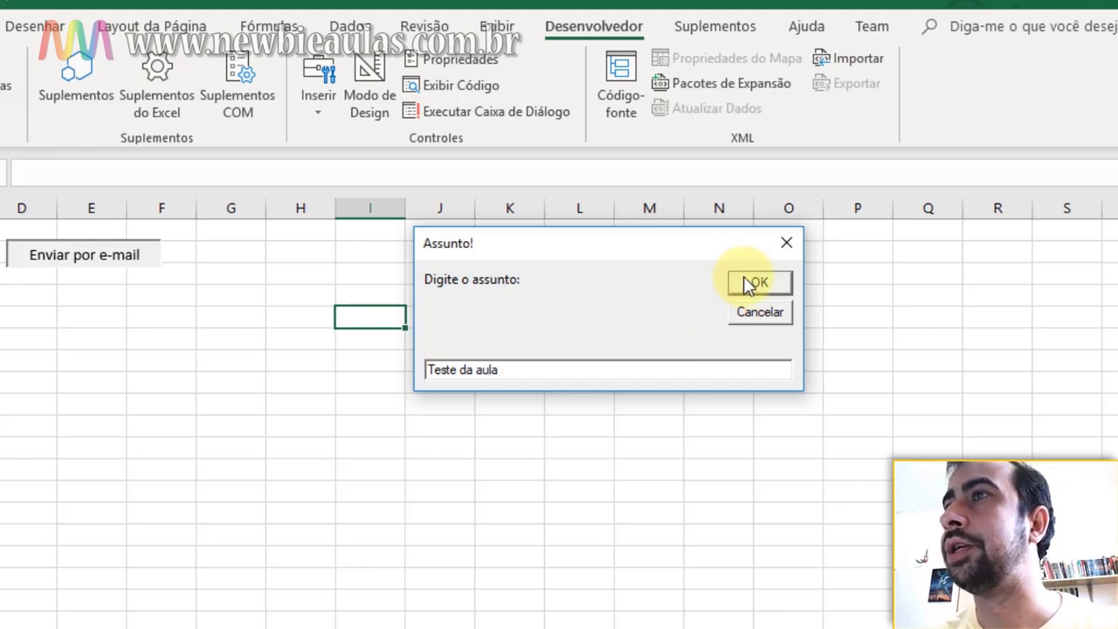
left_click(741, 278)
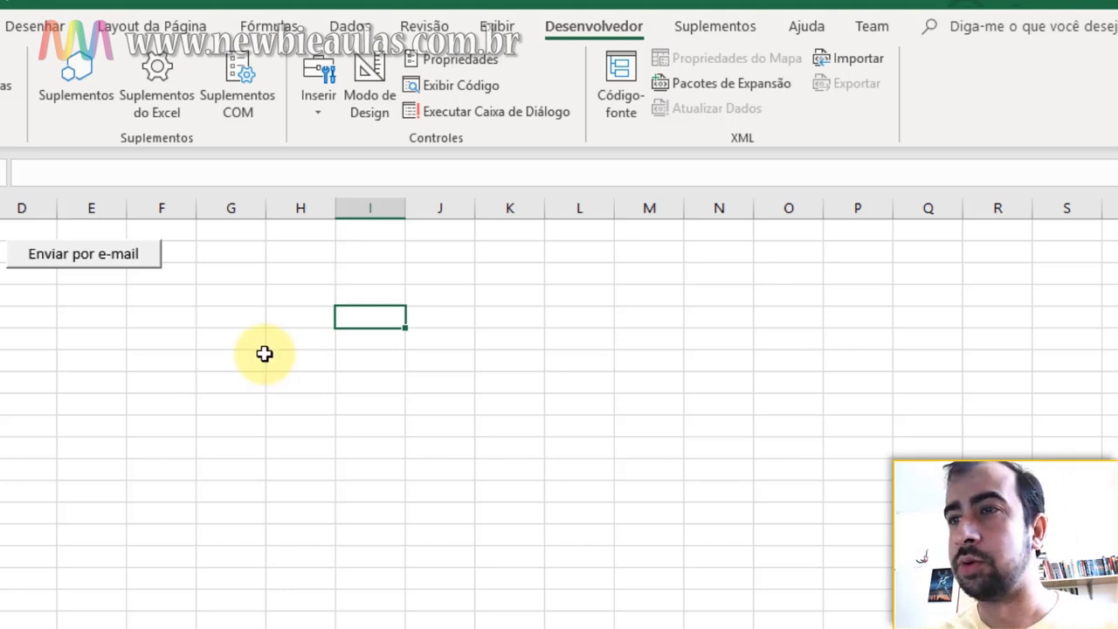
Go to Zoho Mail and view the Spam folder to find the 'Teste da aula' message
left_click(514, 622)
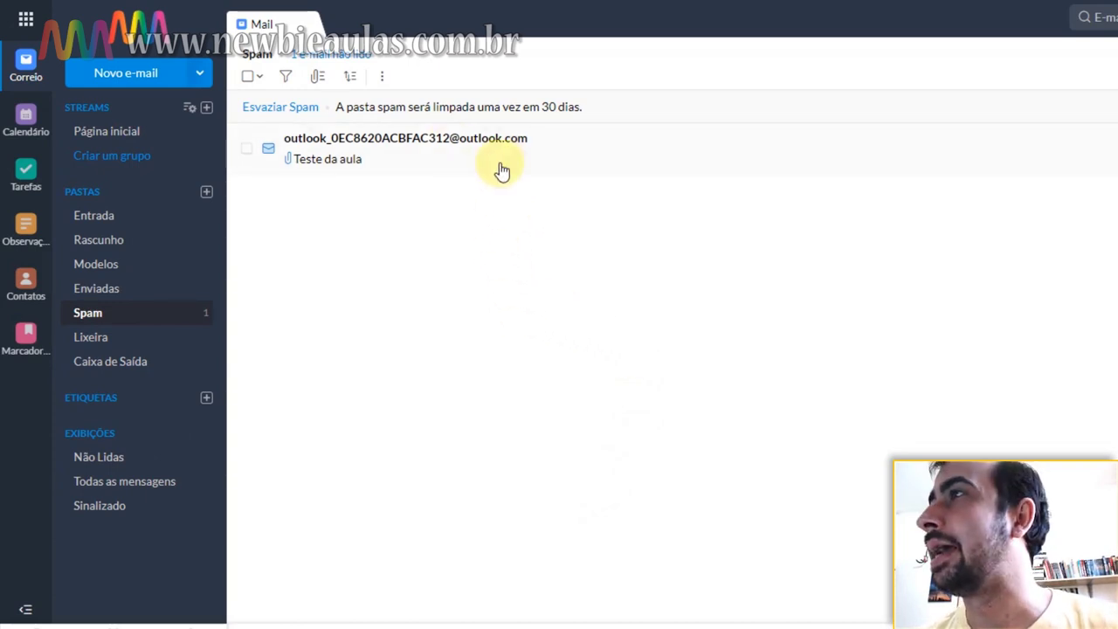
Open the 'Teste da aula' email to see its body and the attached Macros E-mail.xlsm
left_click(417, 160)
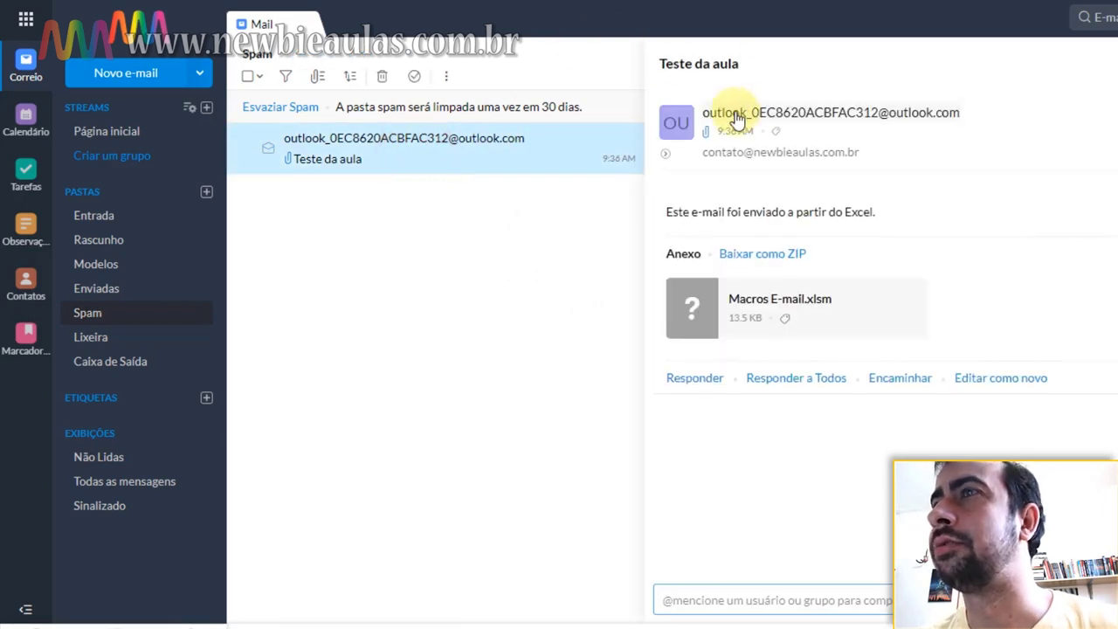